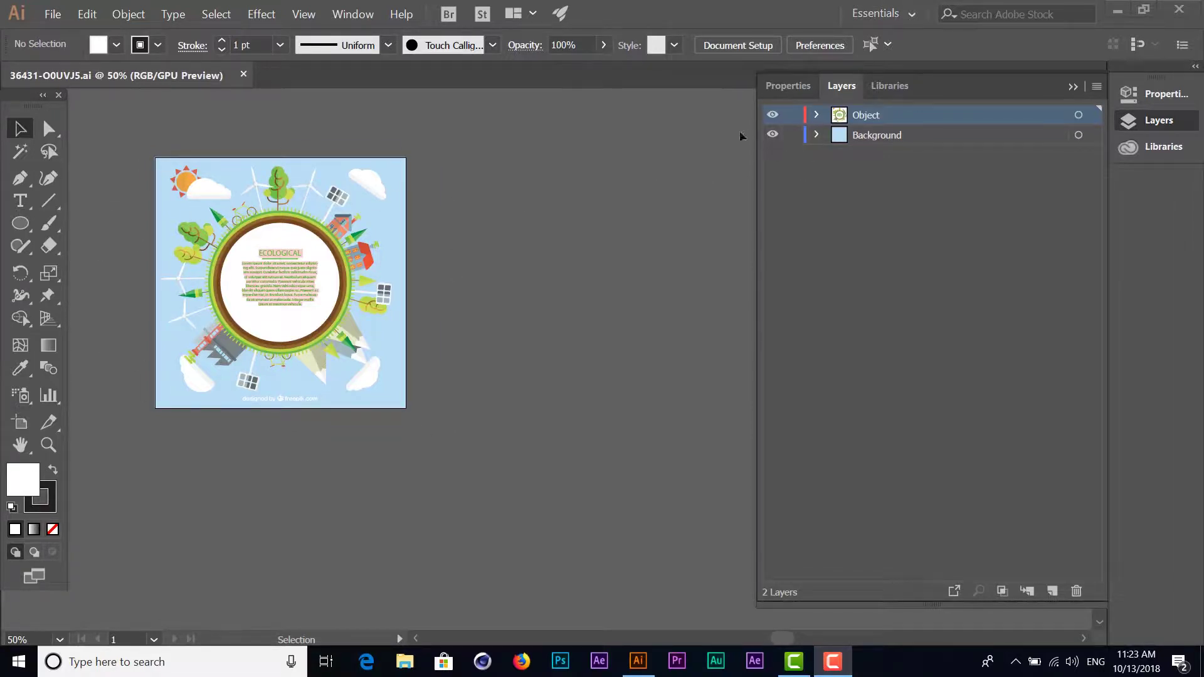
- Toggle the Background and Object layers' visibility to check what artwork each holds
left_click(772, 134)
left_click(772, 134)
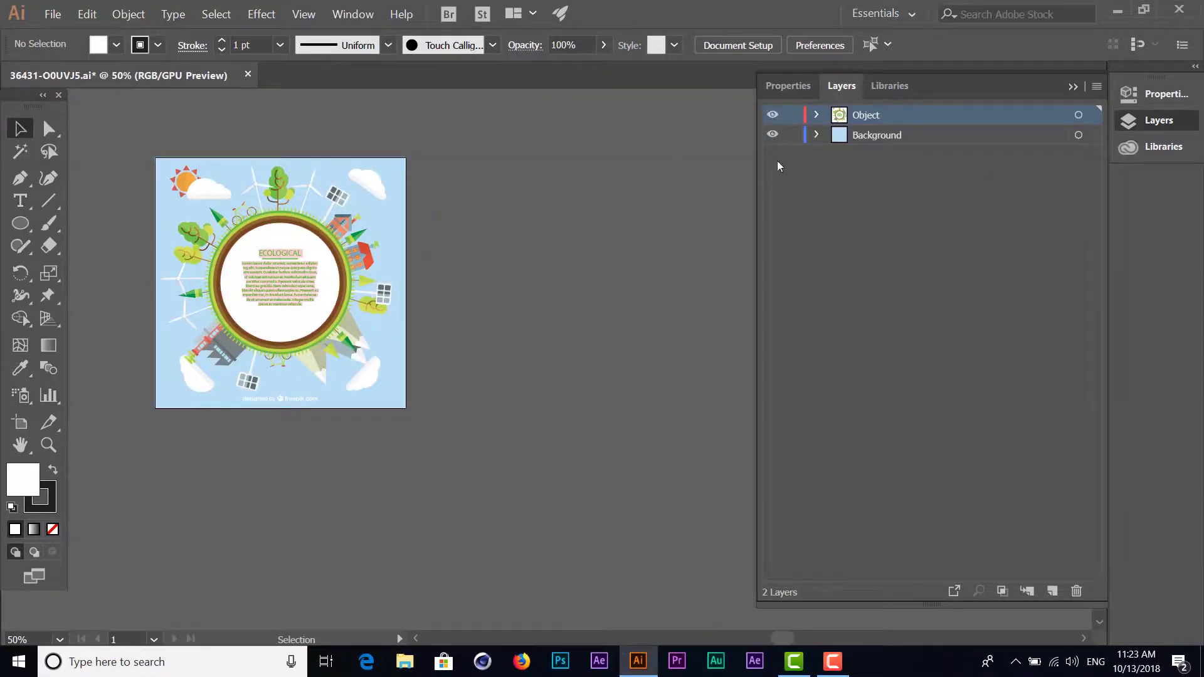
left_click(774, 117)
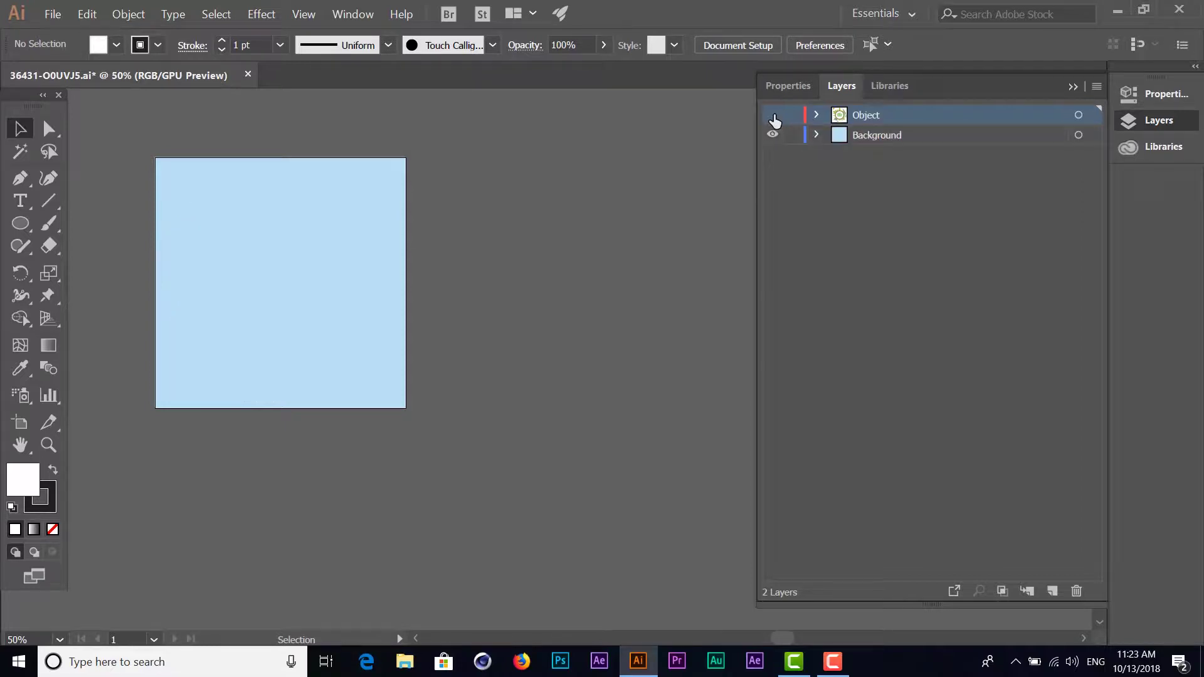
left_click(817, 115)
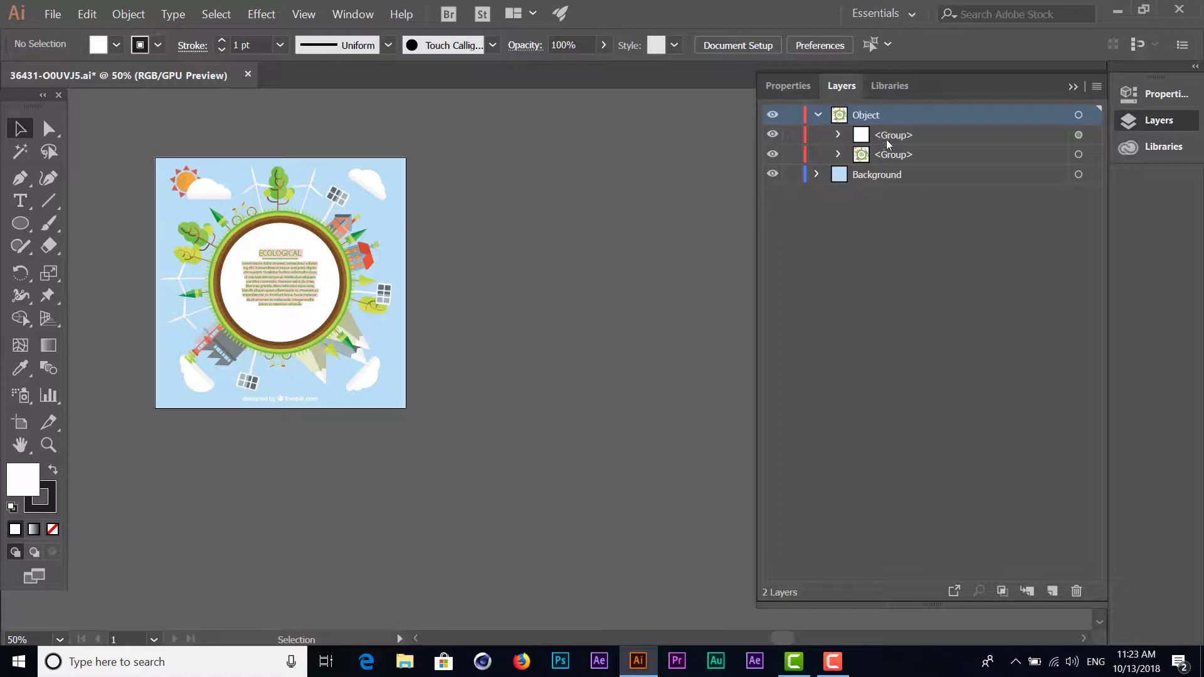
- Expand Object's nested groups to reveal the globe paths and the ECOLOGICAL text
left_click(839, 154)
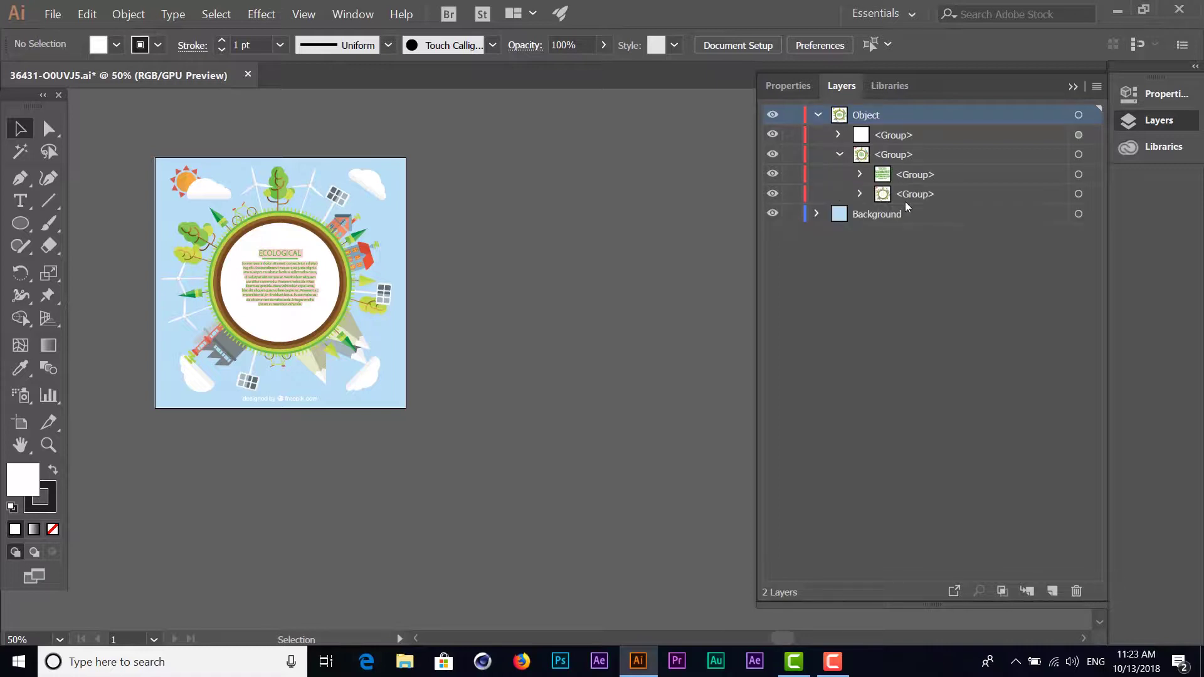
left_click(862, 174)
left_click(859, 233)
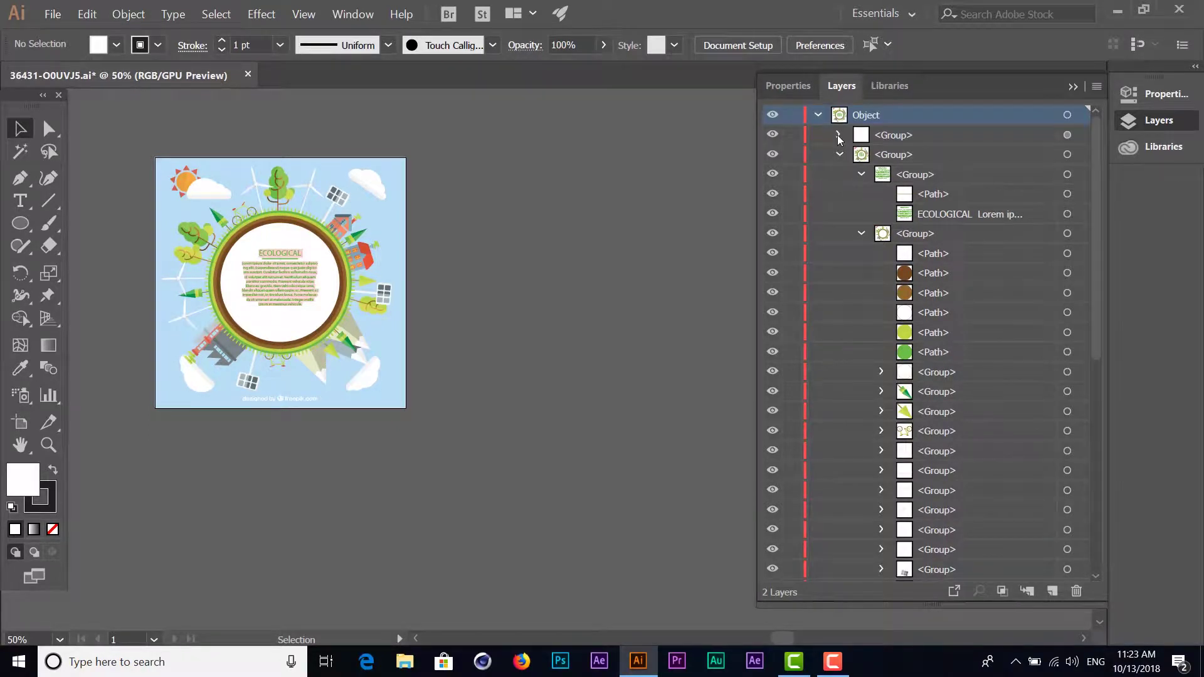
left_click(840, 154)
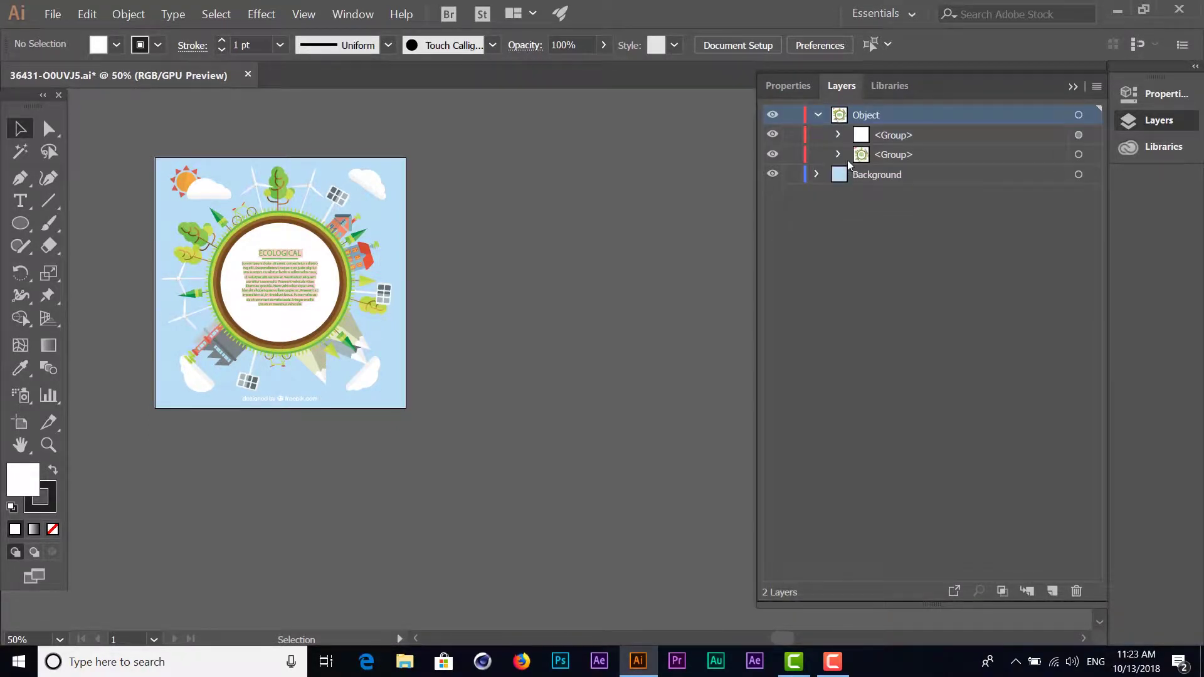
left_click(838, 153)
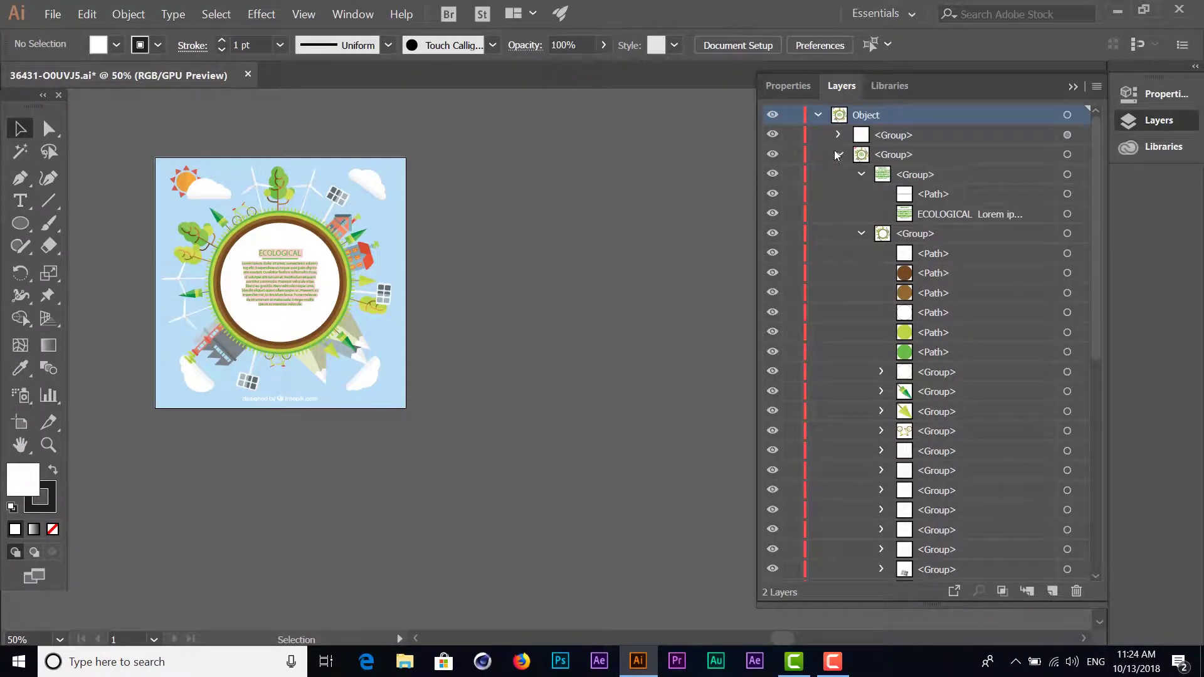
- Hide the group containing the ECOLOGICAL text so the globe's centre shows blank
left_click(861, 234)
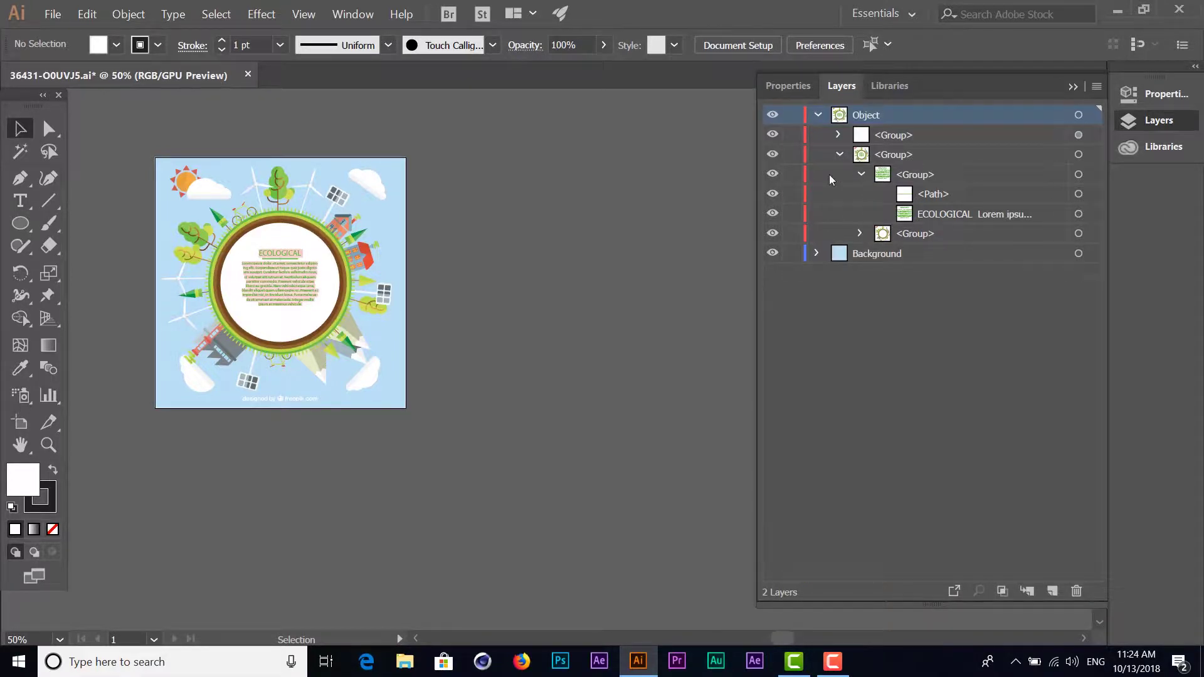
left_click_drag(772, 194, 772, 214)
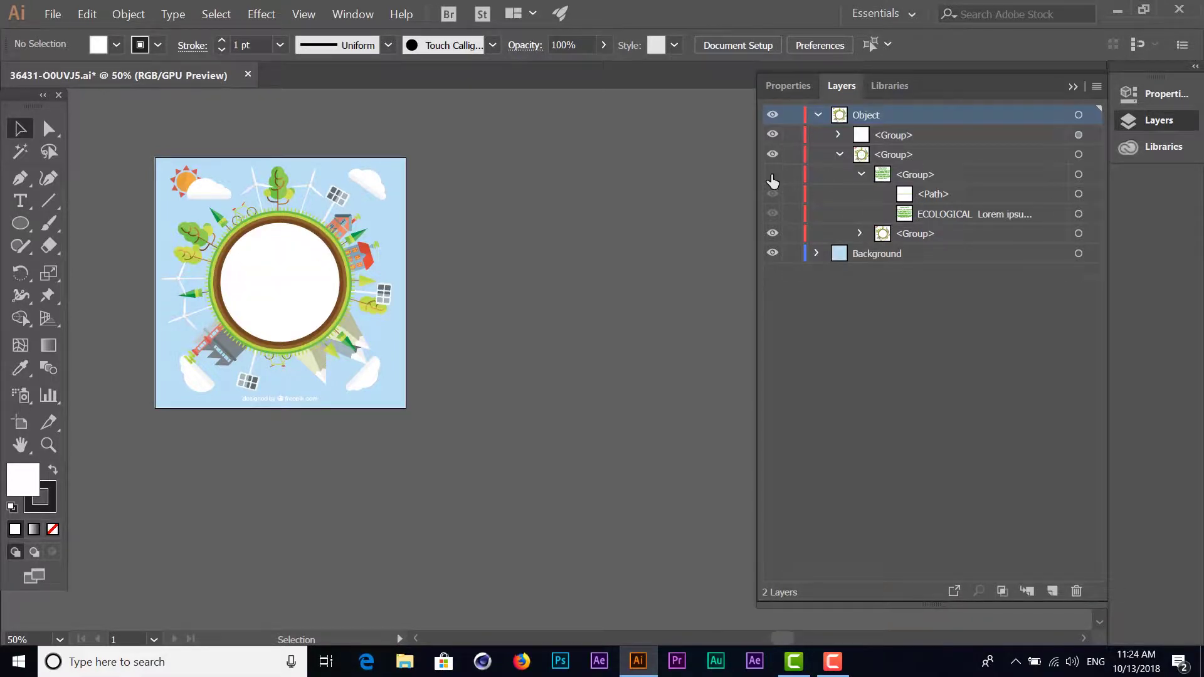
key("ctrl+z")
key("ctrl+shift+z")
key("ctrl+z")
key("ctrl+z")
left_click(773, 175)
left_click(773, 175)
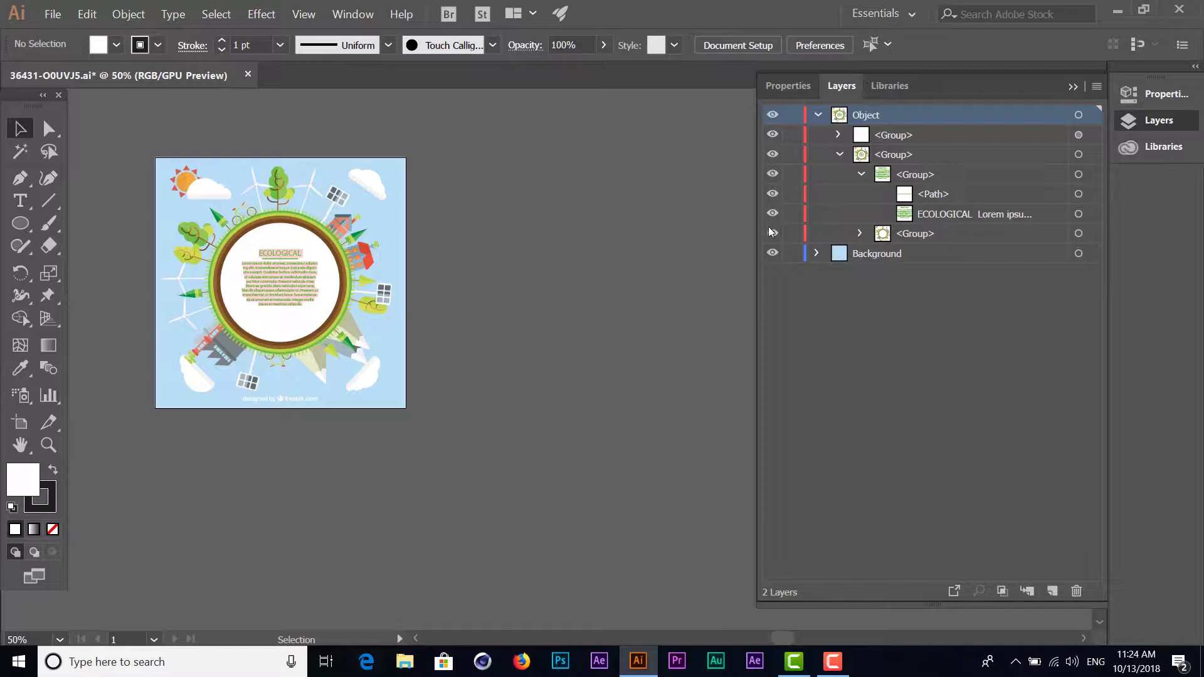
left_click(772, 174)
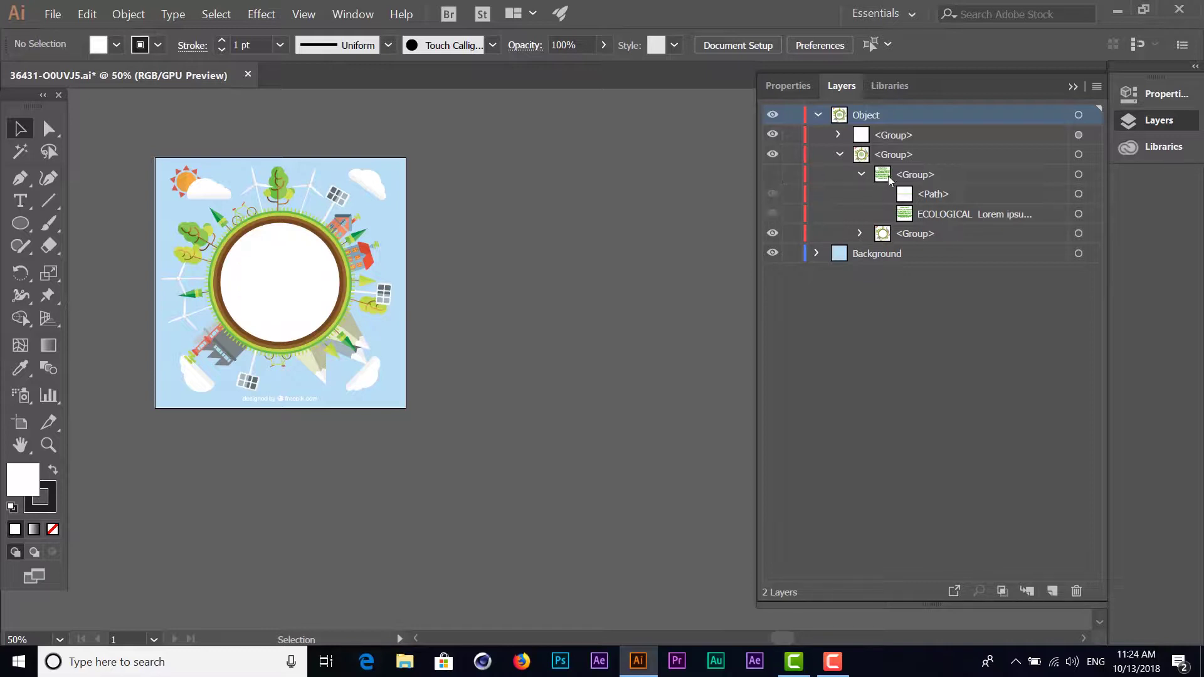
- Delete the hidden ECOLOGICAL text group, then drag the first Object group to the trash
left_click(930, 176)
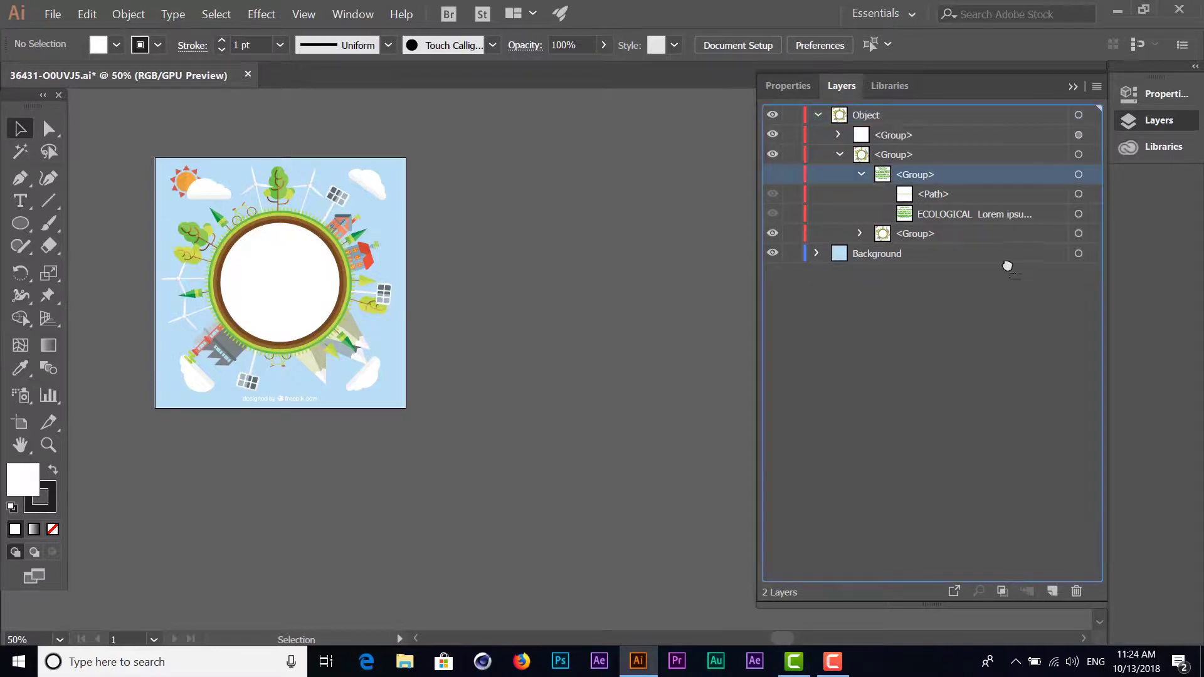
left_click(1076, 591)
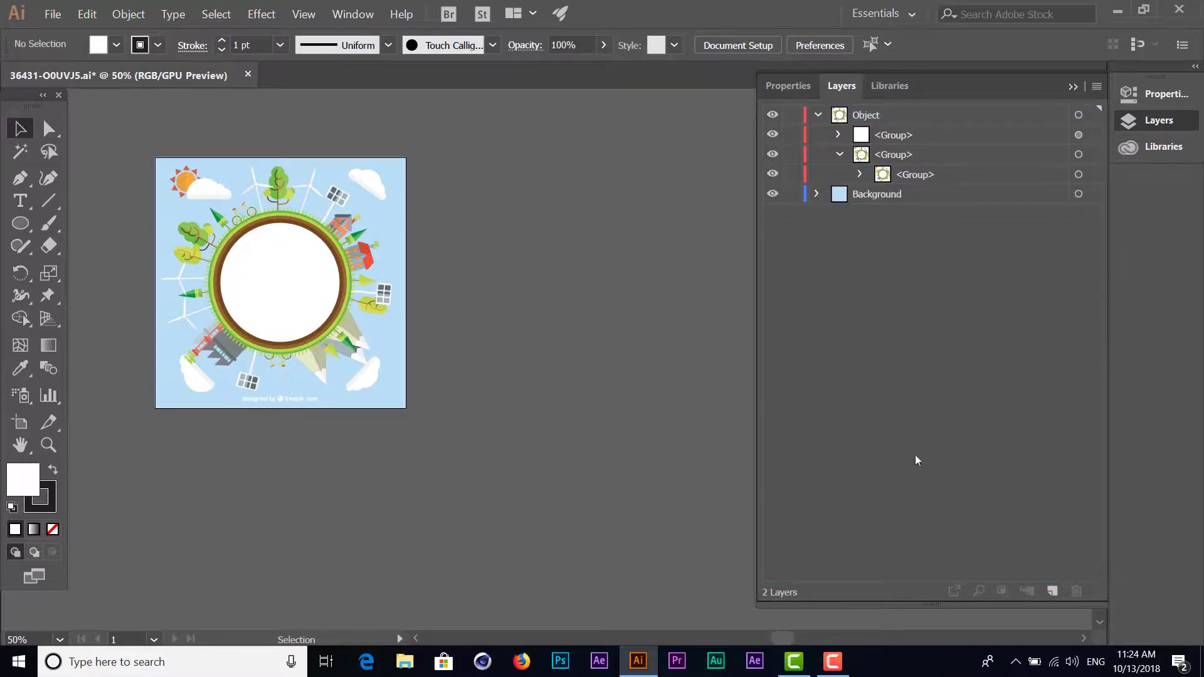
left_click(772, 174)
mouse_move(887, 137)
left_mouse_down()
mouse_move(1048, 556)
mouse_move(1075, 591)
left_mouse_up()
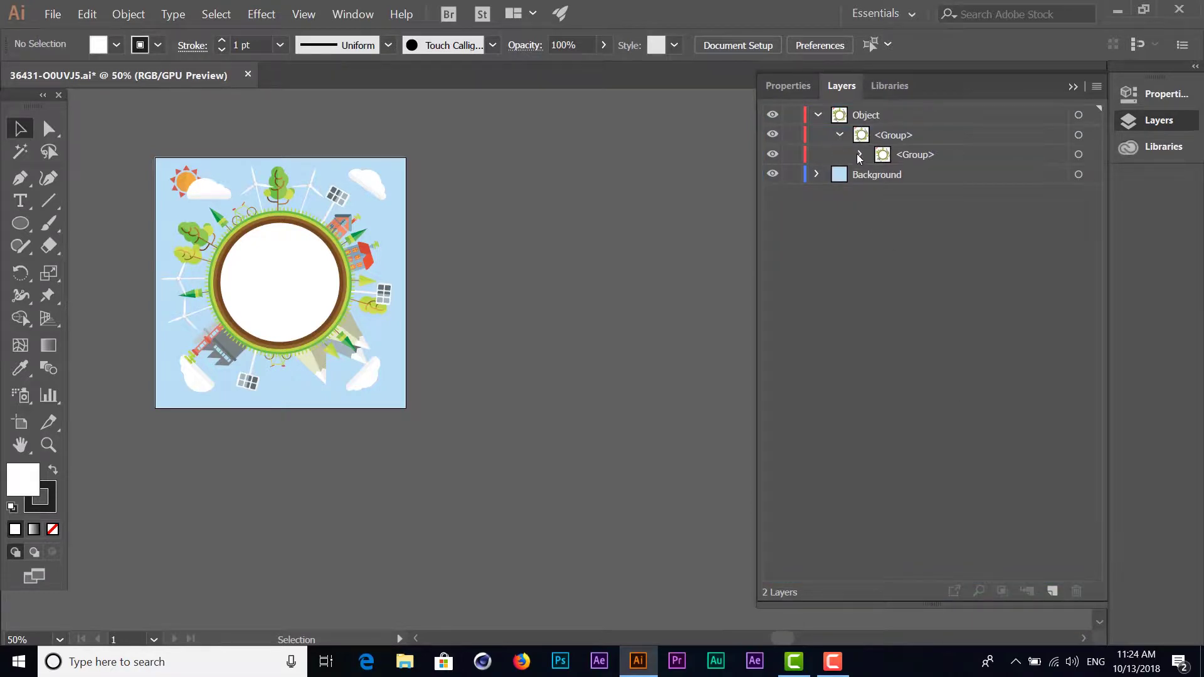
- Select the Object layer and create the empty Layer 3 above it
left_click(838, 135)
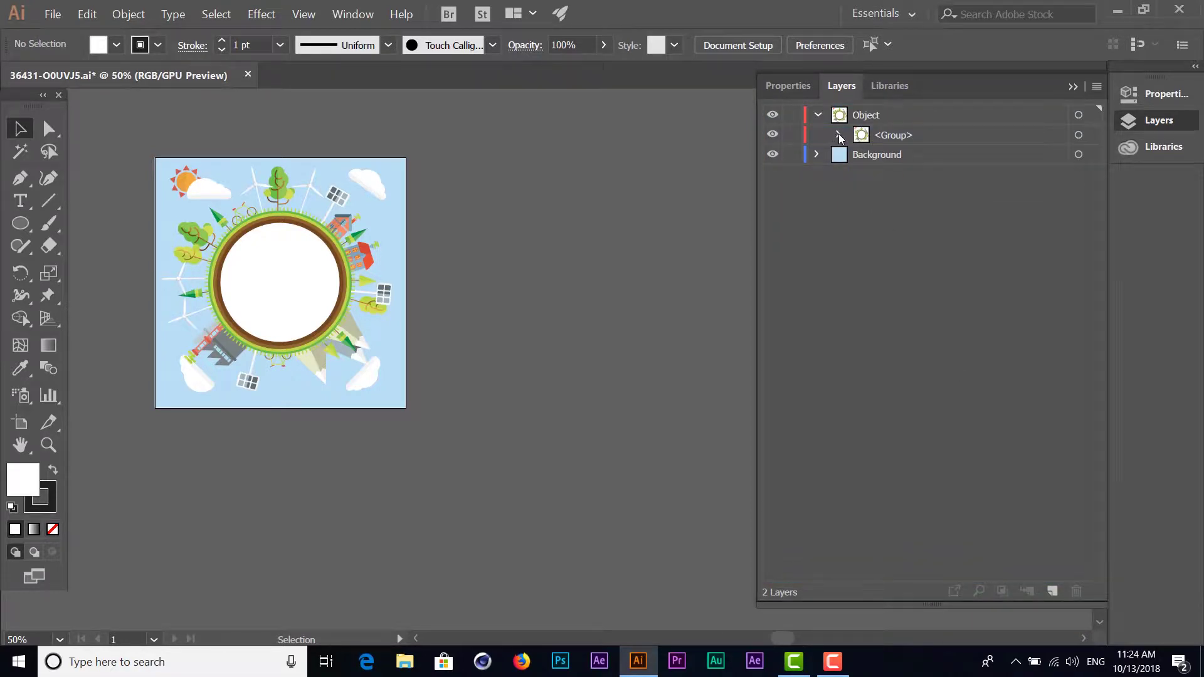
left_click(839, 135)
left_click(859, 154)
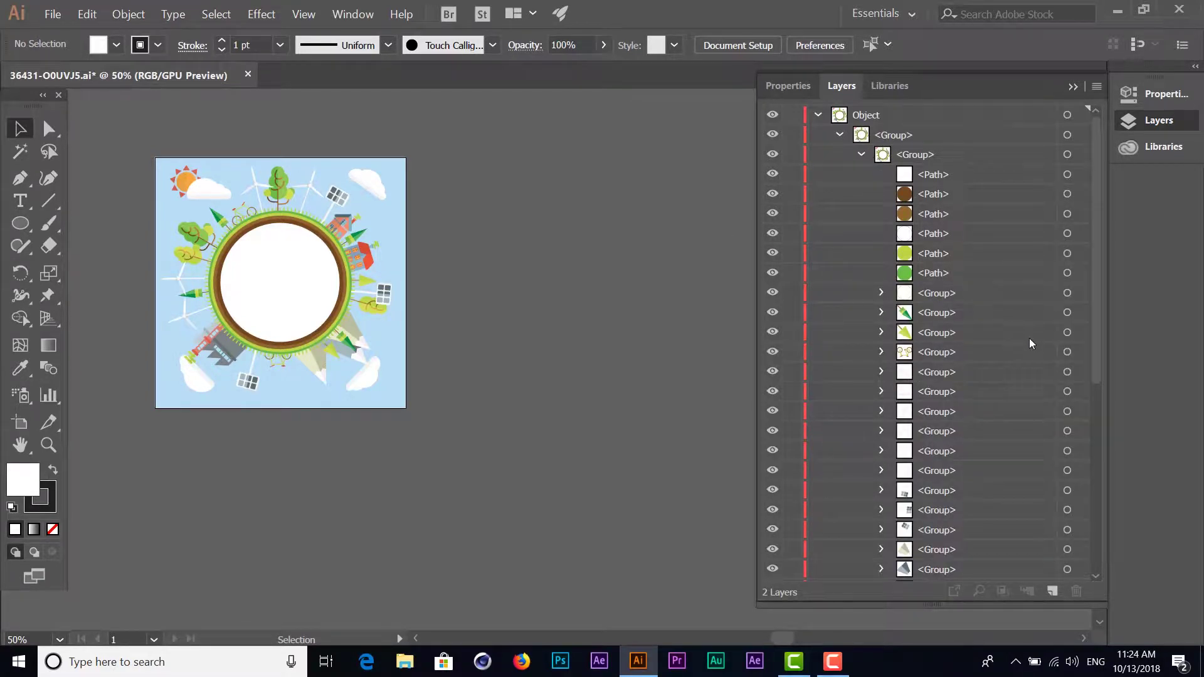
scroll(1029, 344, "down", 3)
scroll(1028, 354, "down", 3)
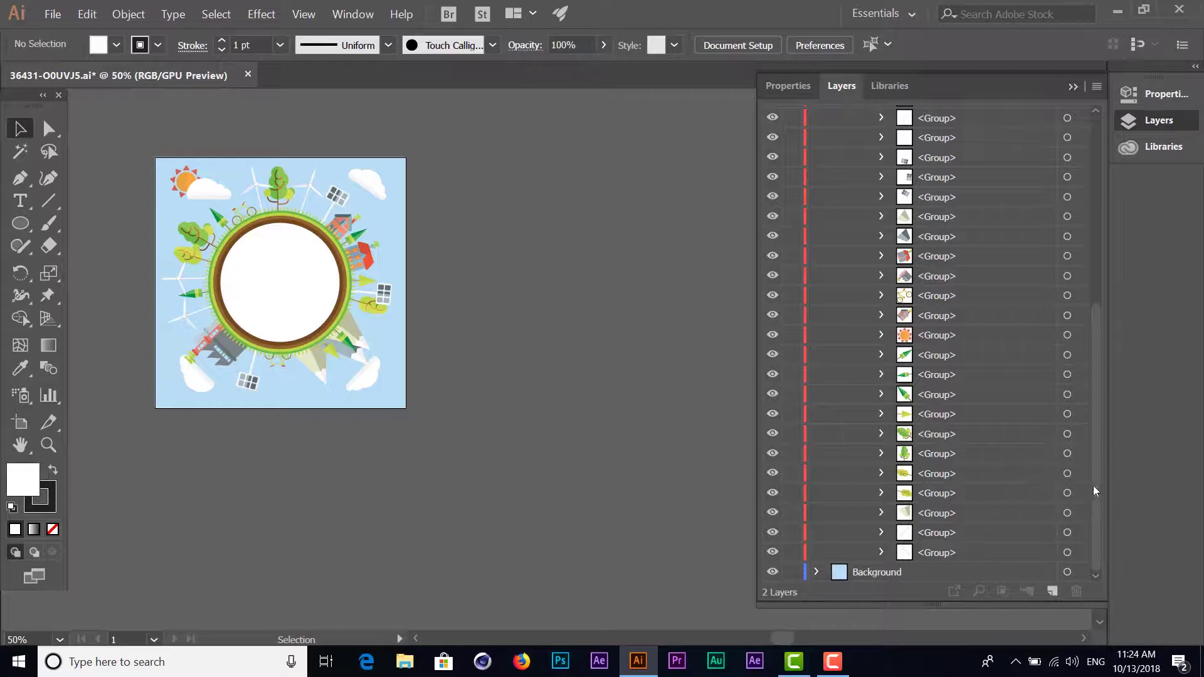
left_click_drag(1094, 331, 1089, 113)
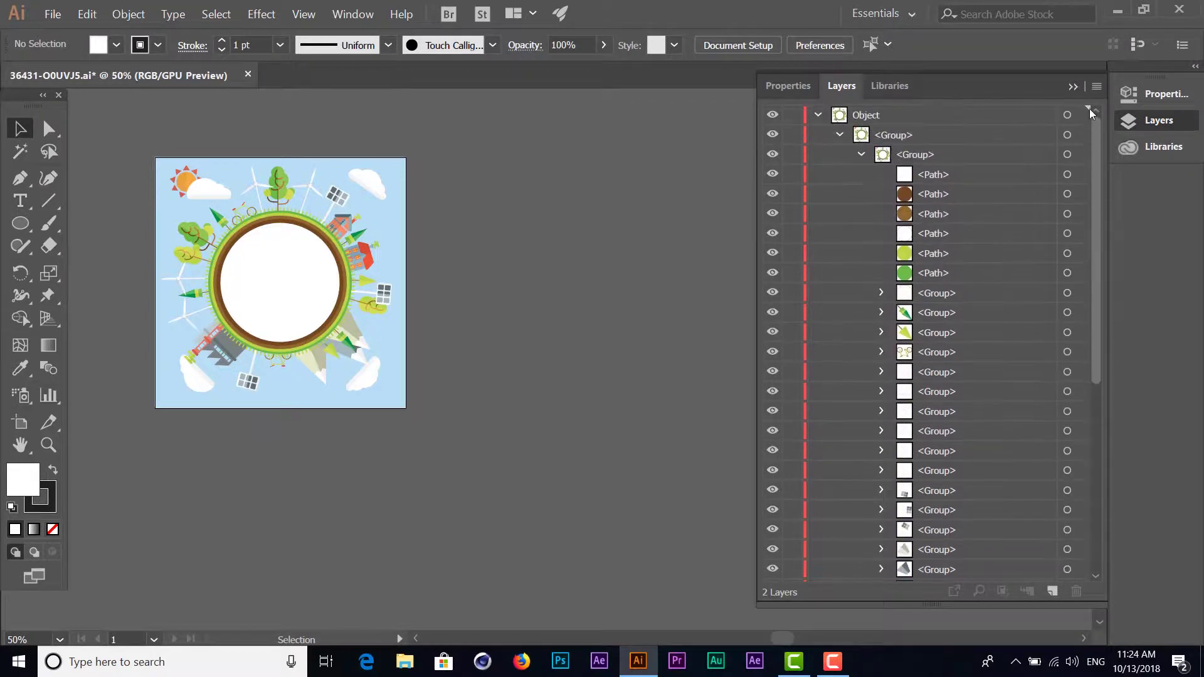
left_click(873, 117)
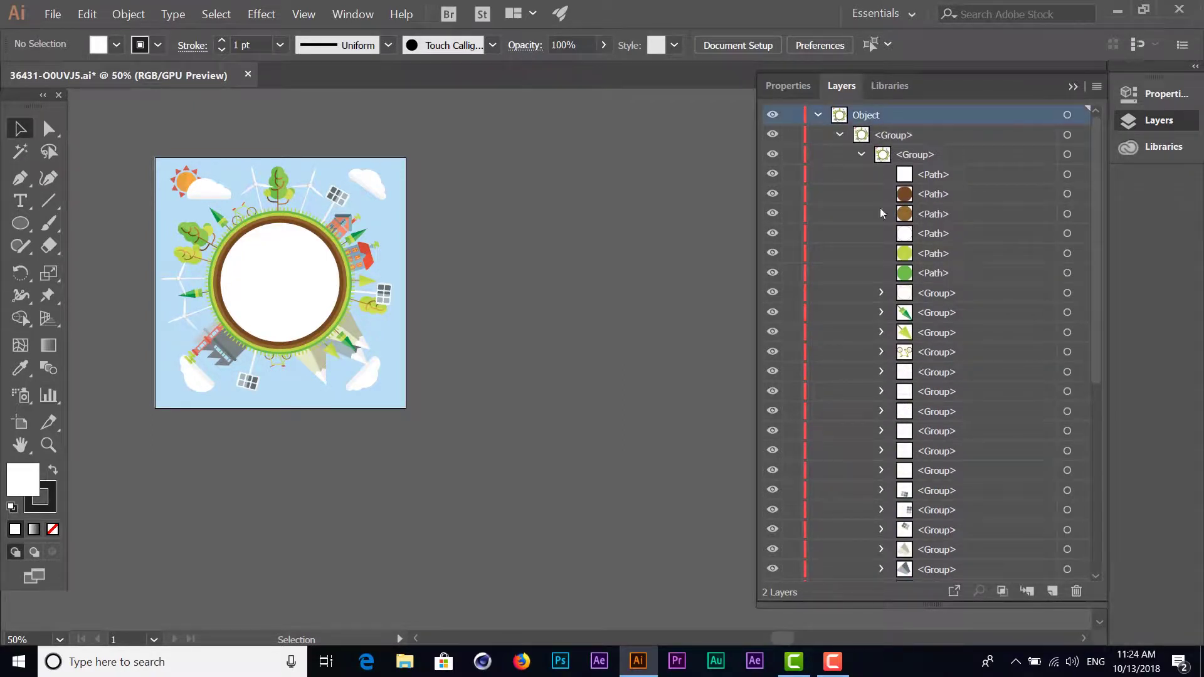
left_click(1052, 593)
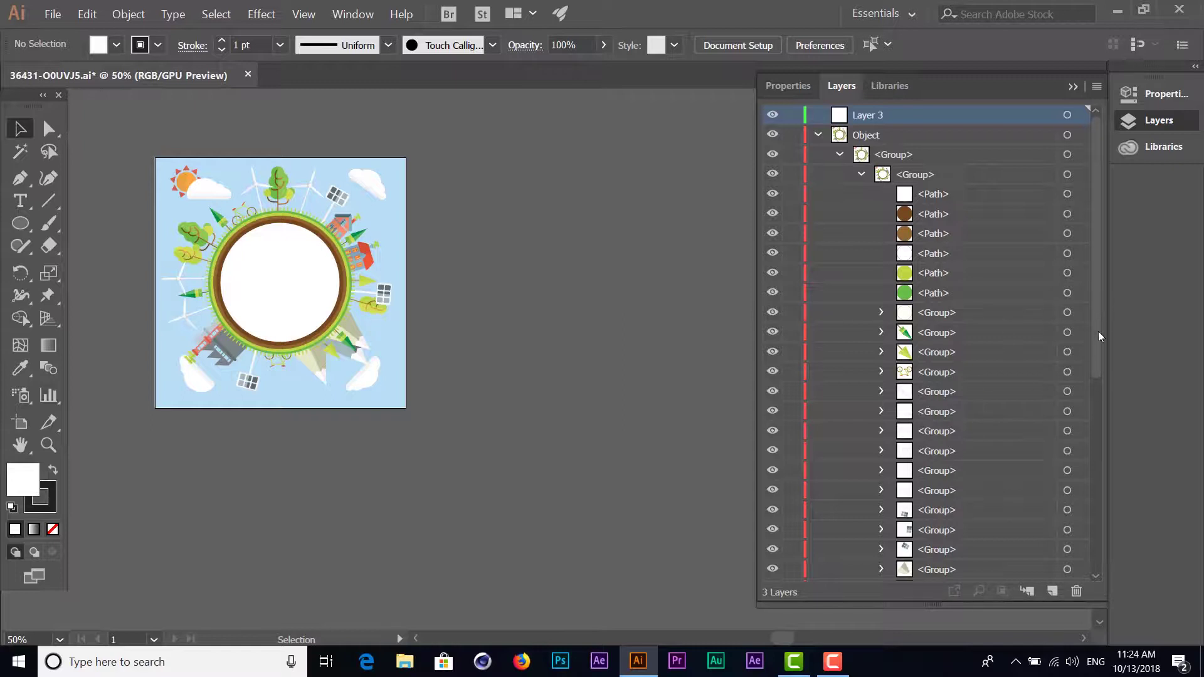
- Move the bottom-left cloud group out of the Object artwork into Layer 3
left_click_drag(1097, 311, 1100, 564)
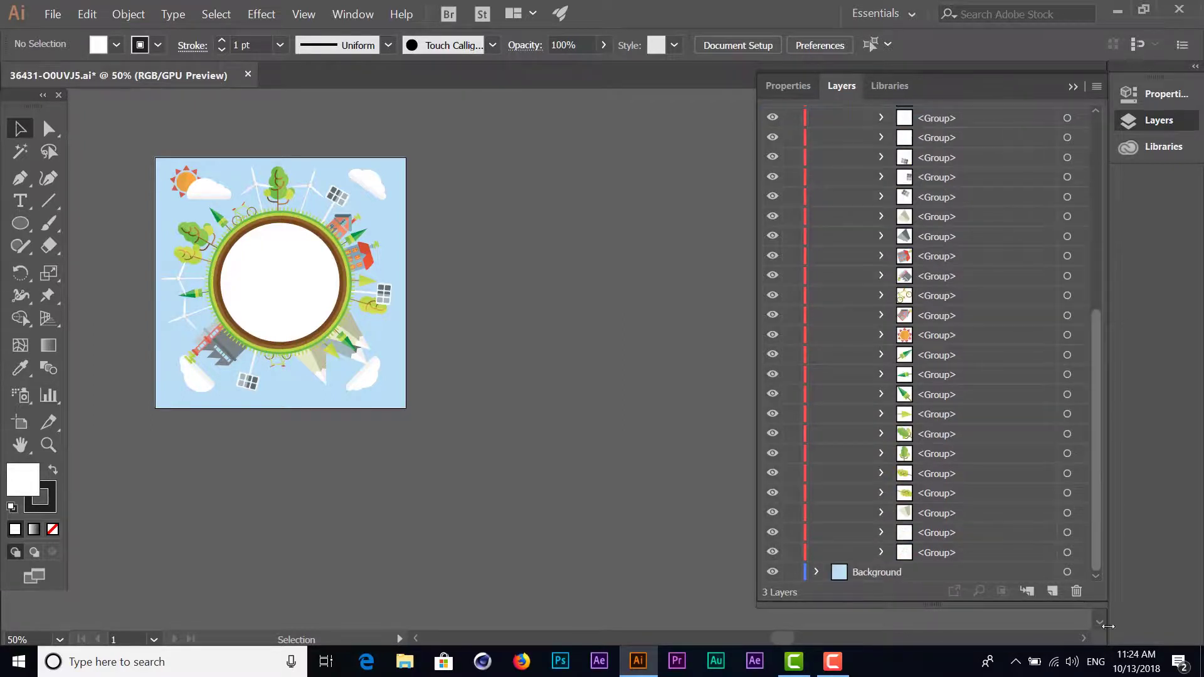
left_click(772, 552)
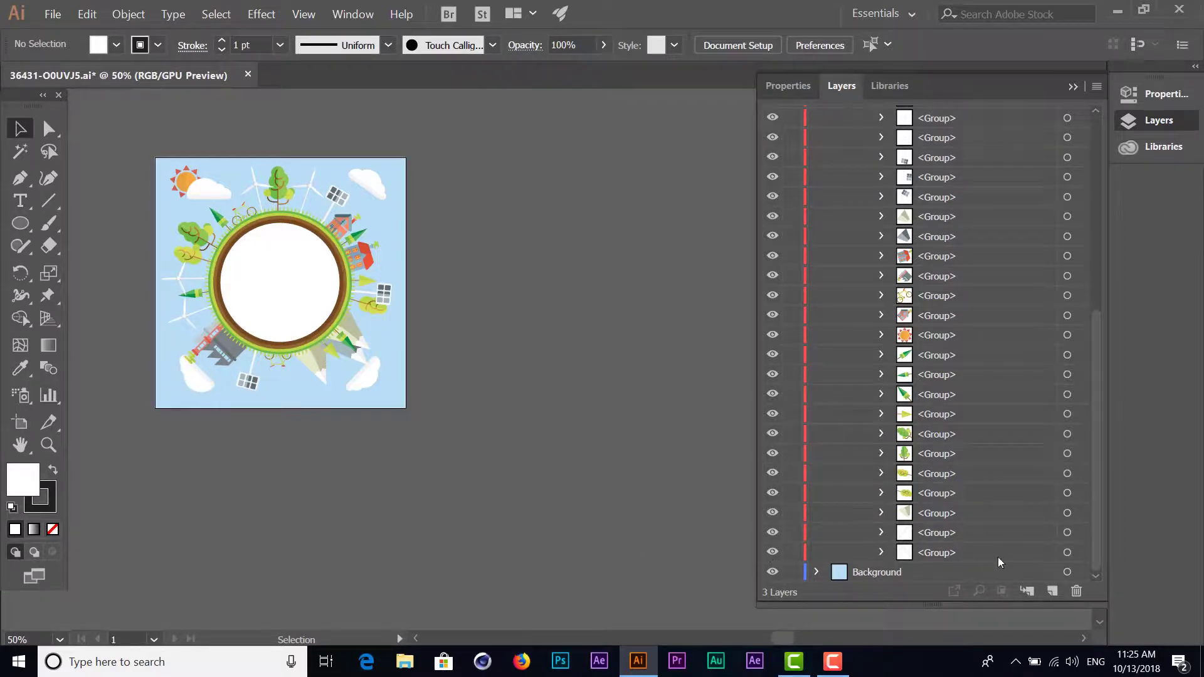
left_click(1067, 554)
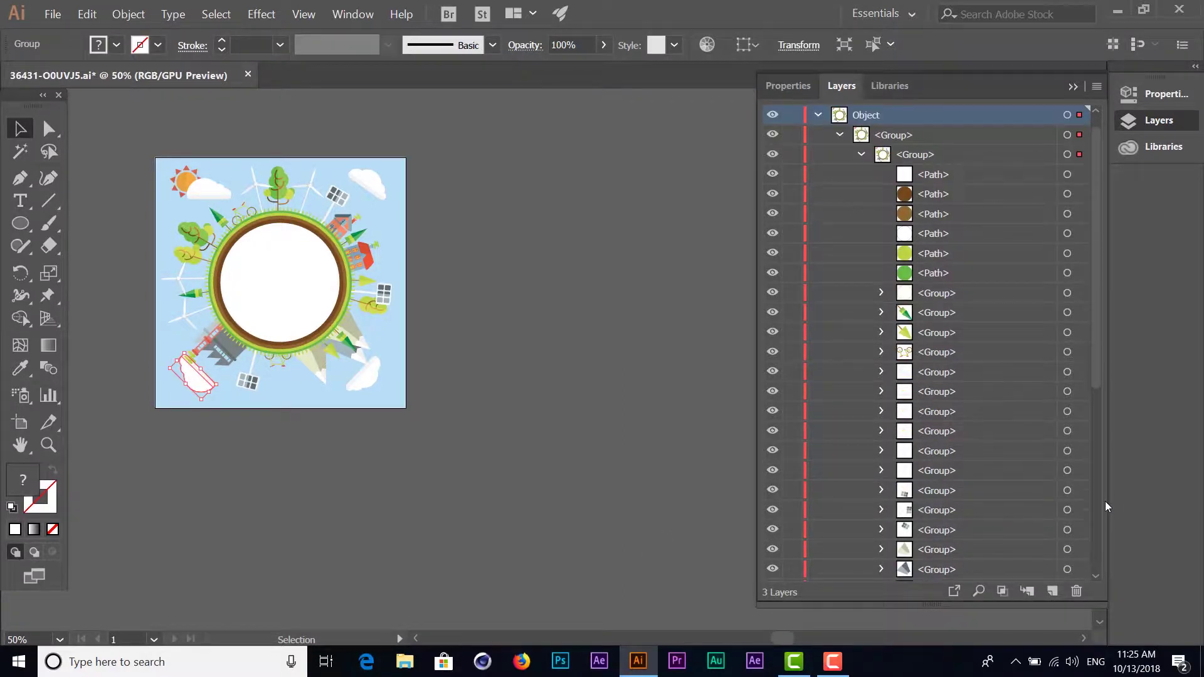
left_click_drag(1094, 362, 1095, 552)
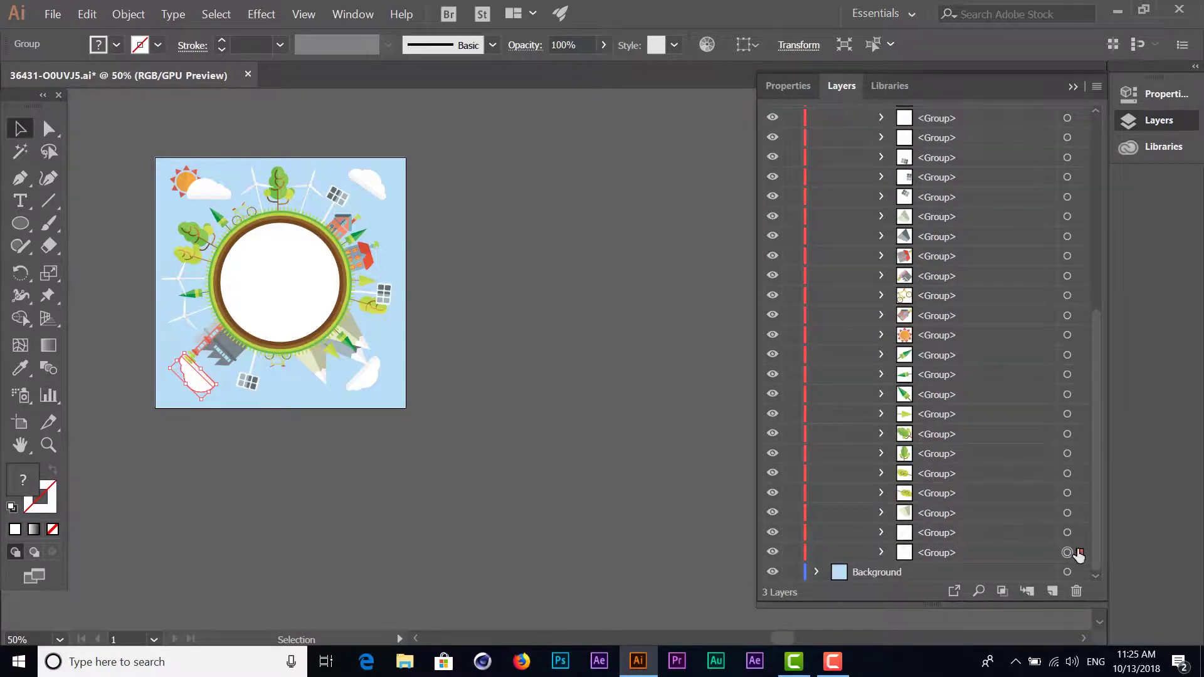
left_click_drag(1078, 553, 1059, 106)
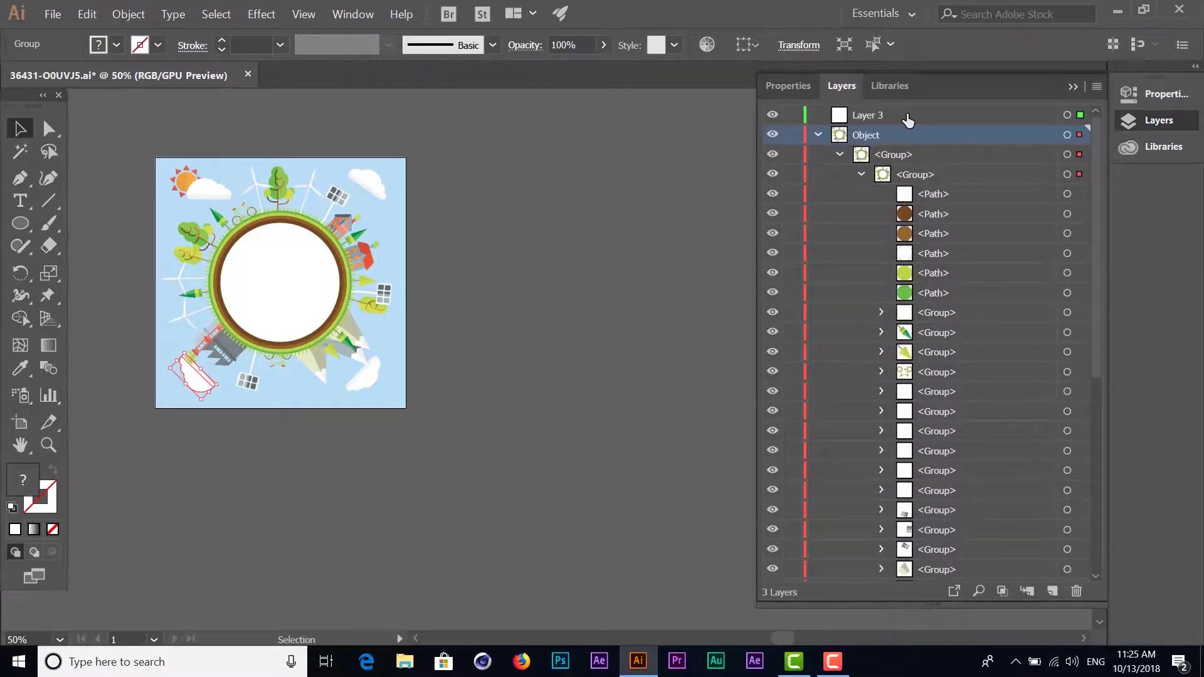
left_click_drag(907, 119, 993, 118)
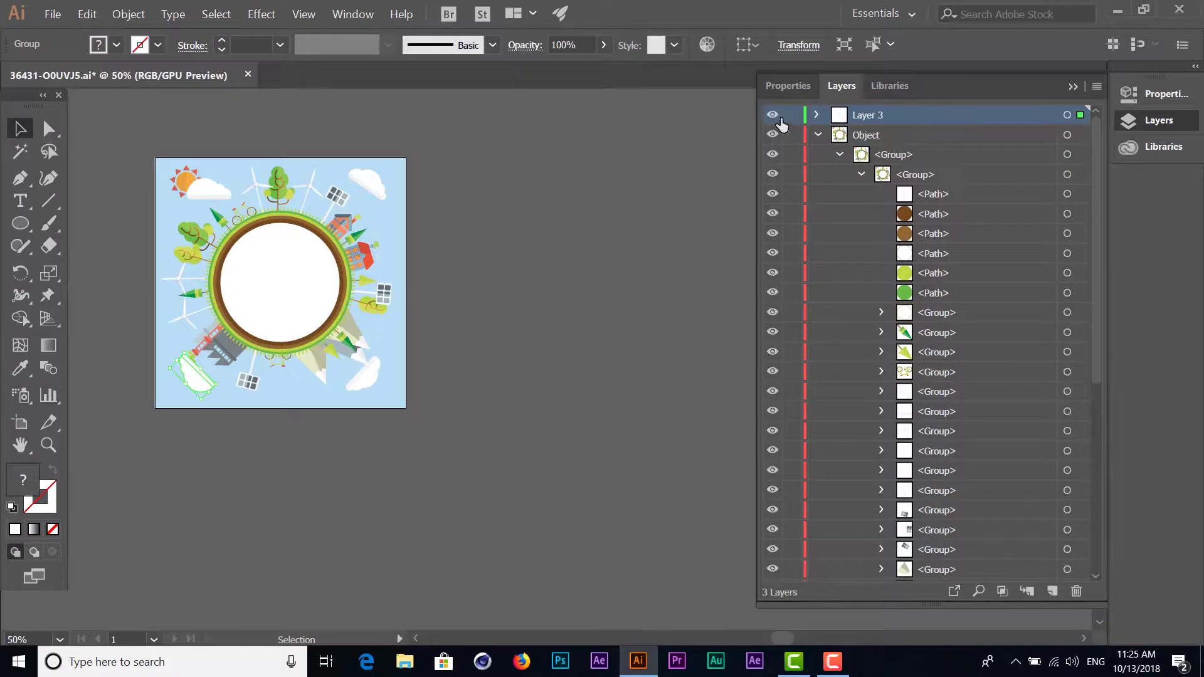
- Toggle Layer 3's visibility and select its cloud to verify the move
left_click(772, 115)
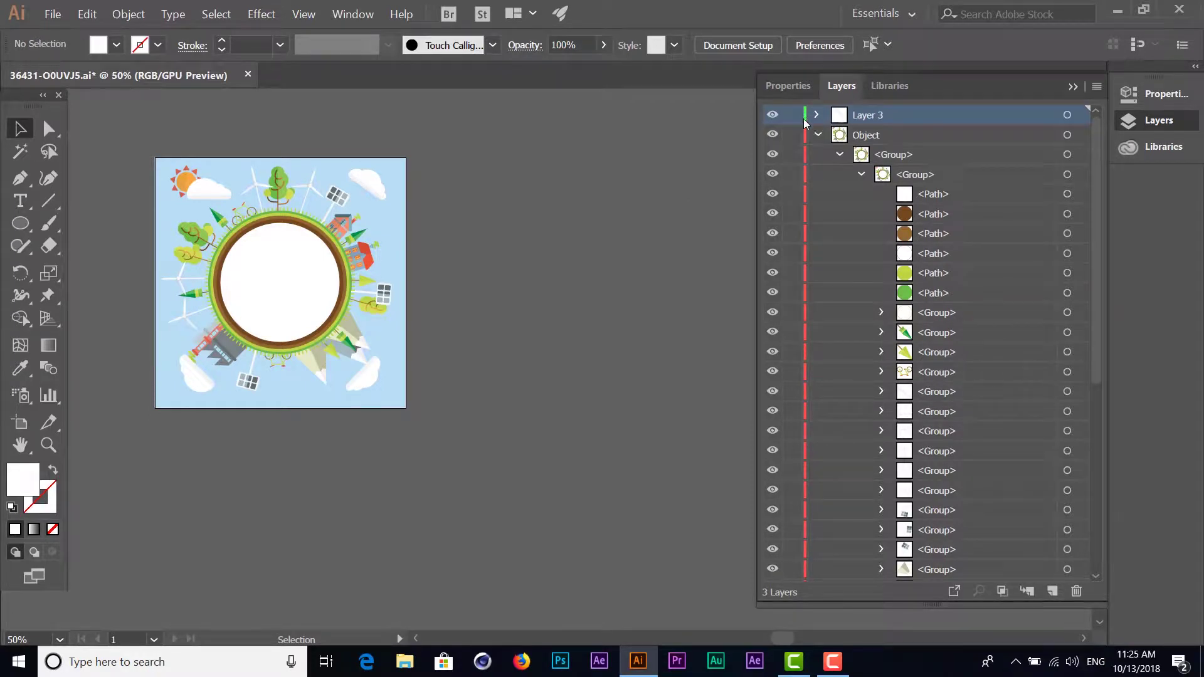
left_click(198, 388)
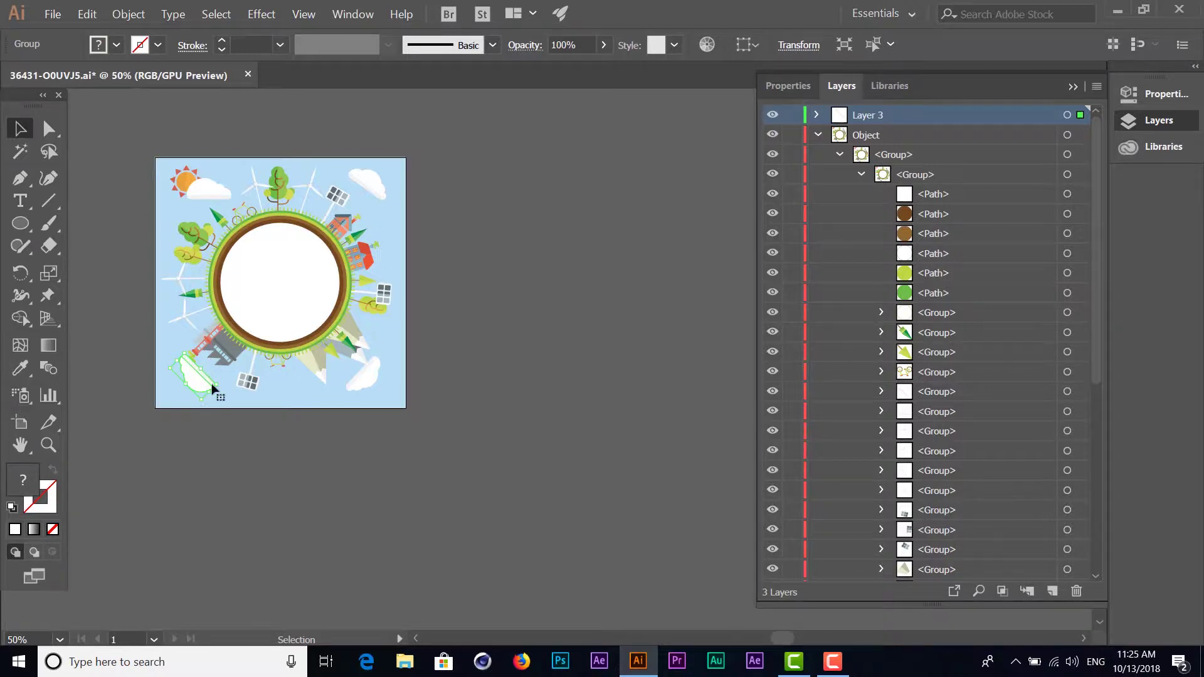
left_click(1079, 155)
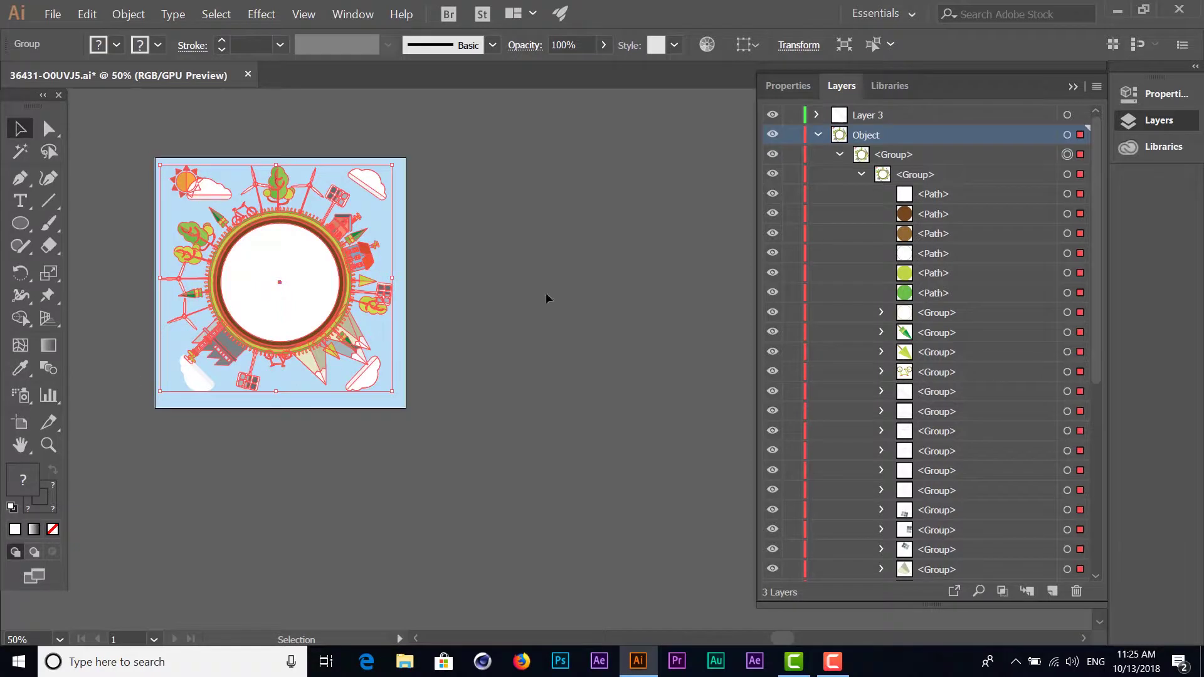
left_click(1080, 115)
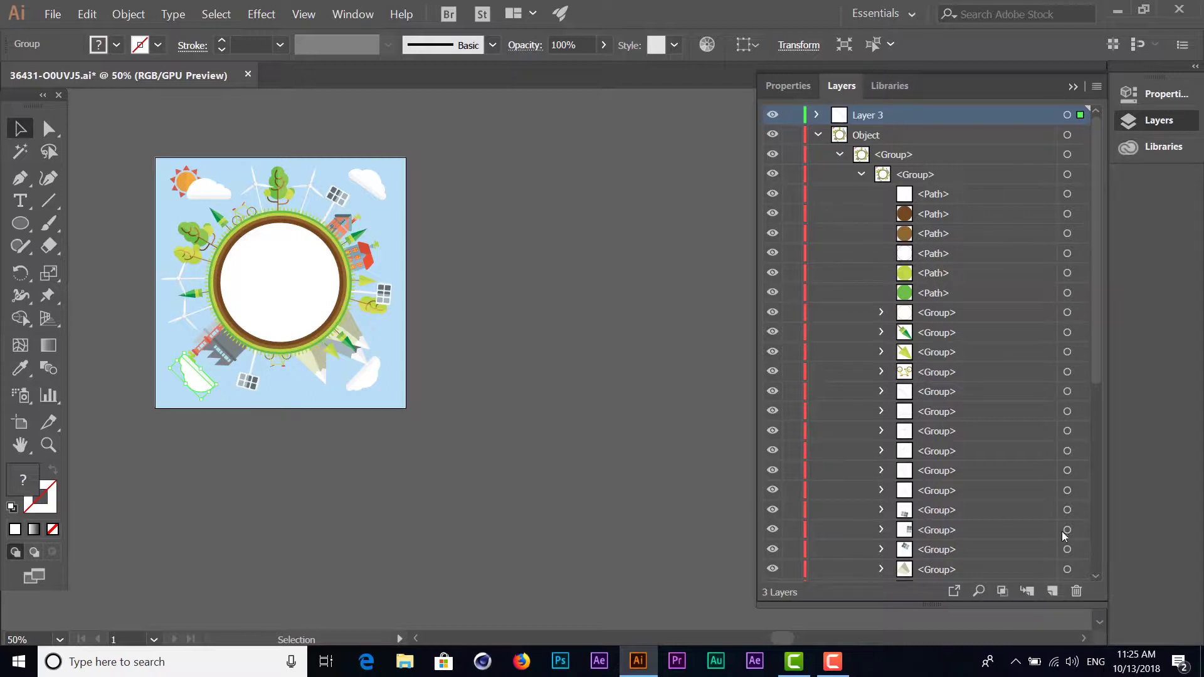
- Create Layer 4, move the bottom-right cloud group into it, and hide Layers 4 and 3
left_click(1052, 591)
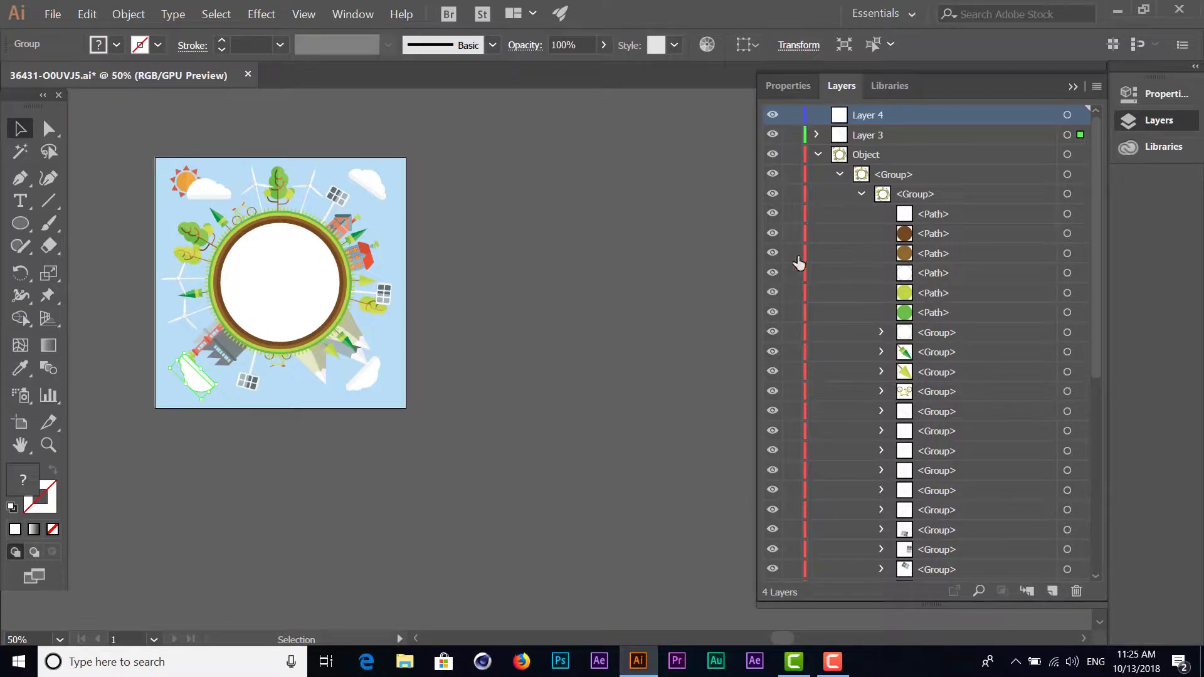
scroll(872, 432, "down", 6)
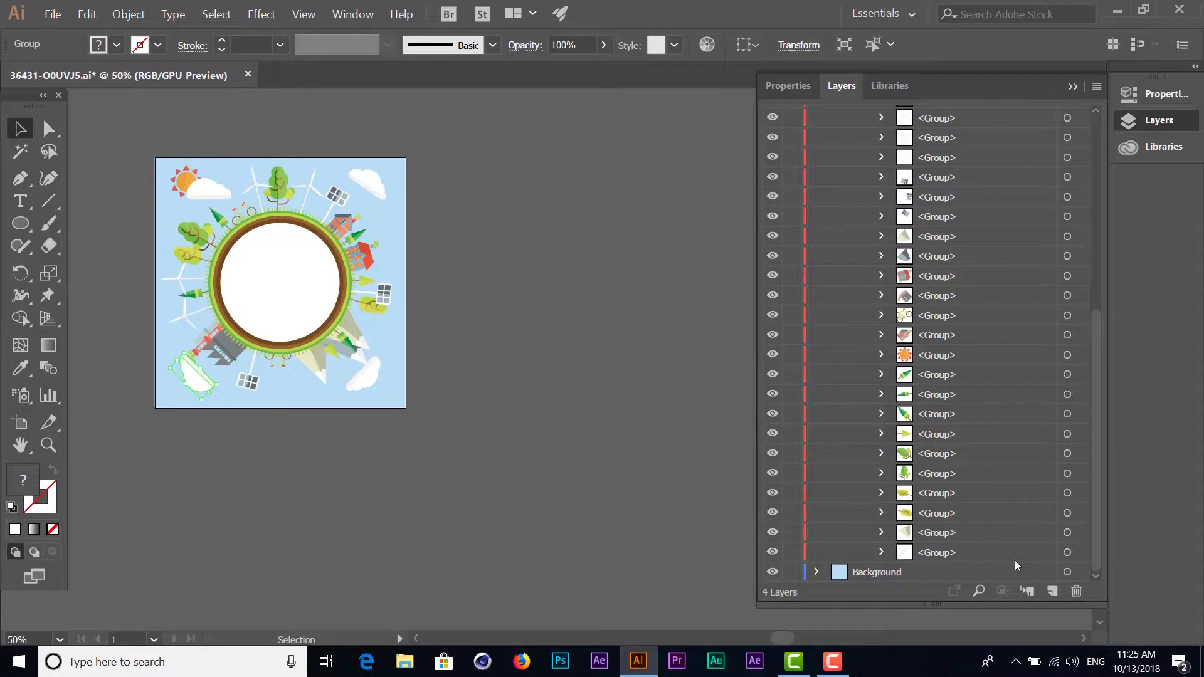
left_click(1068, 553)
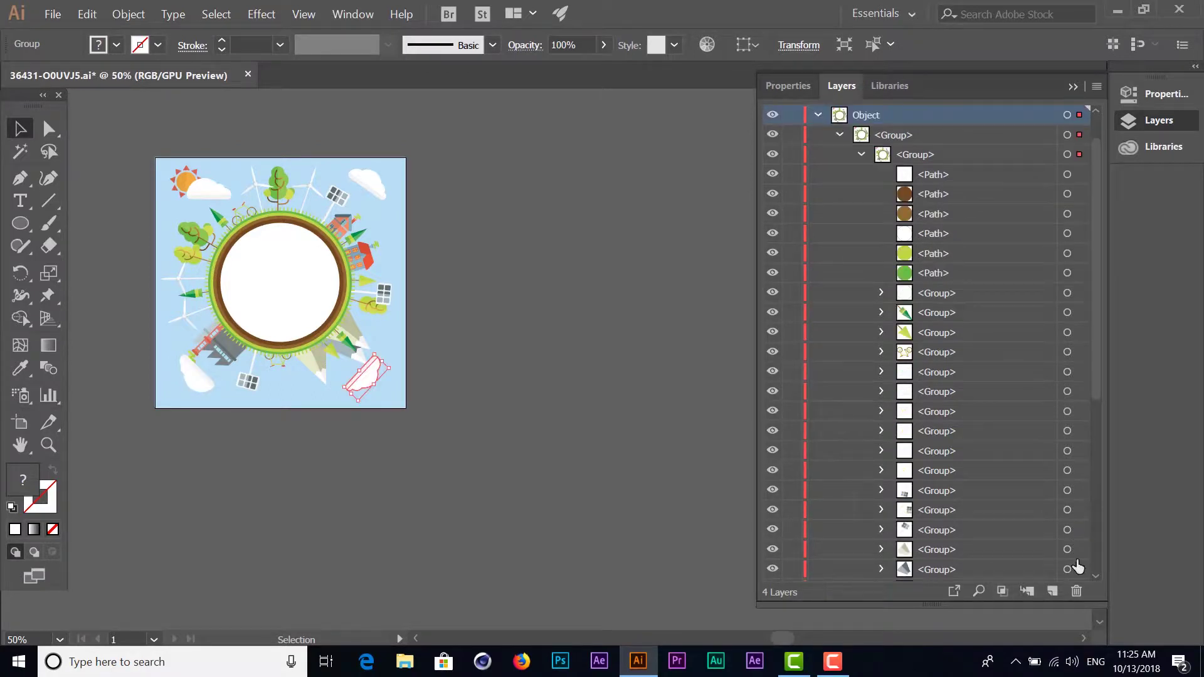
scroll(946, 393, "down", 5)
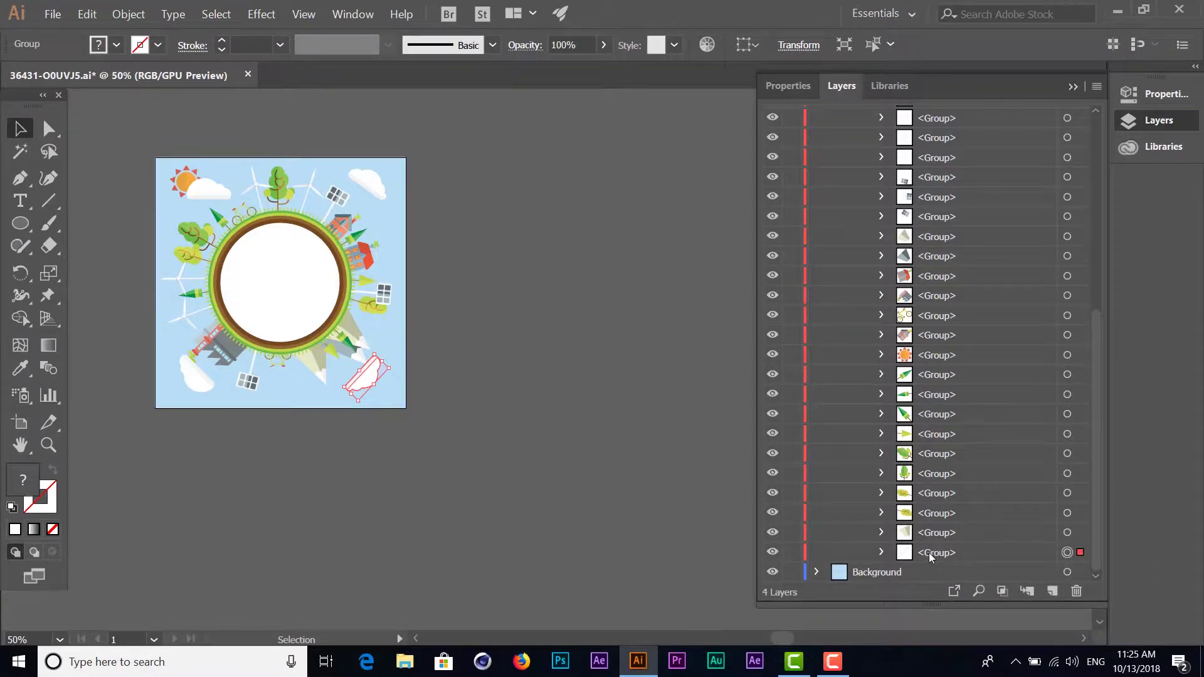
left_click_drag(930, 555, 940, 105)
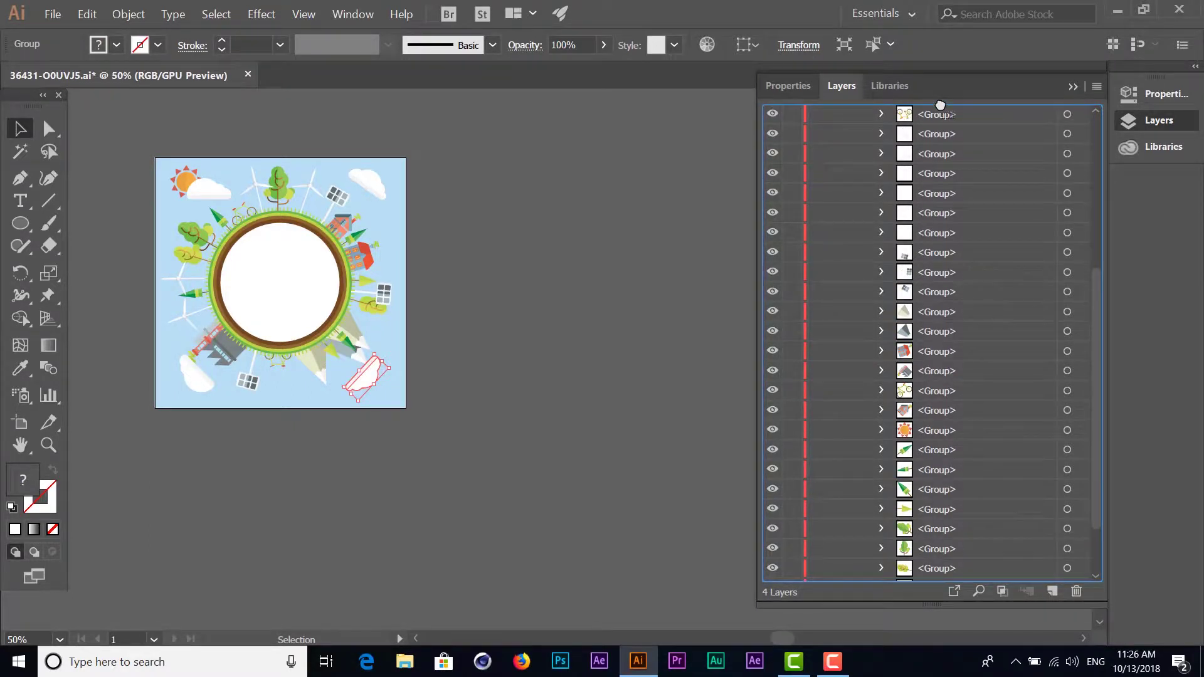
left_click_drag(940, 105, 978, 106)
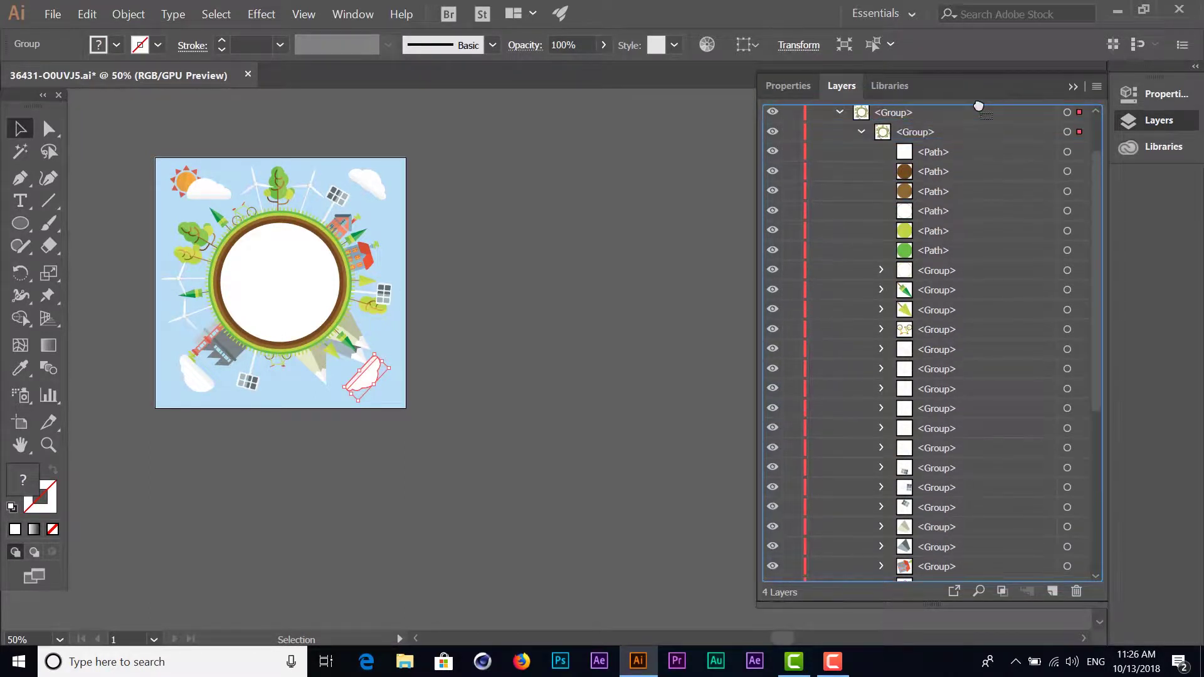
left_click_drag(979, 107, 930, 115)
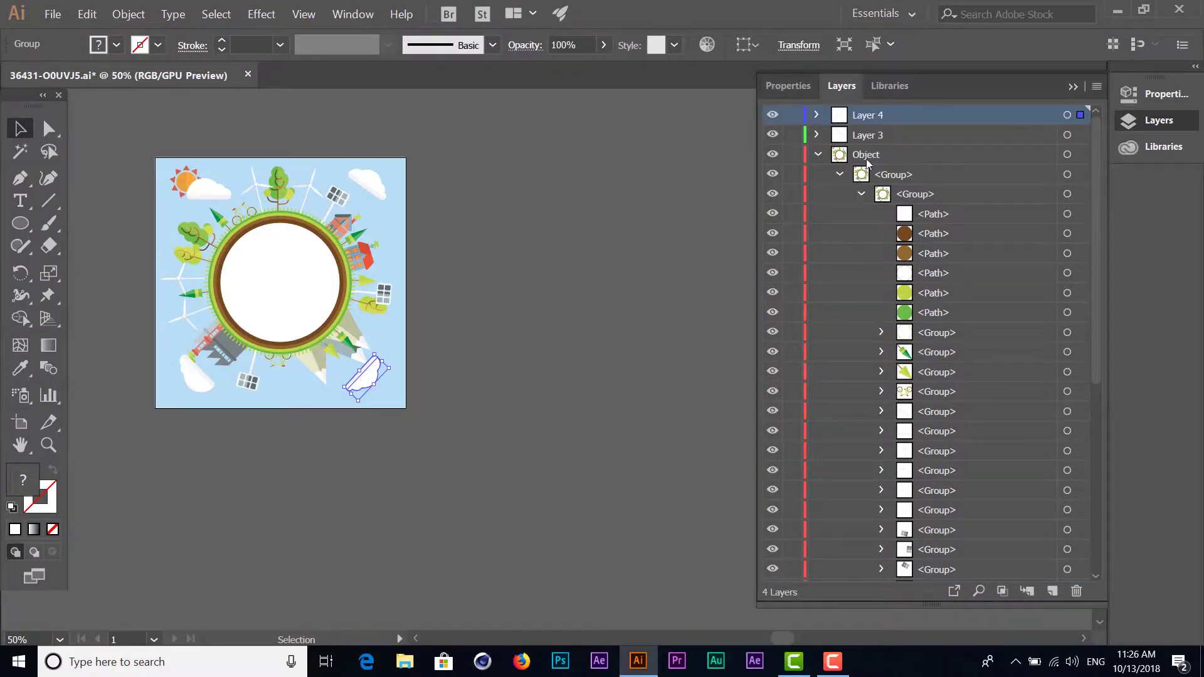
left_click(839, 159)
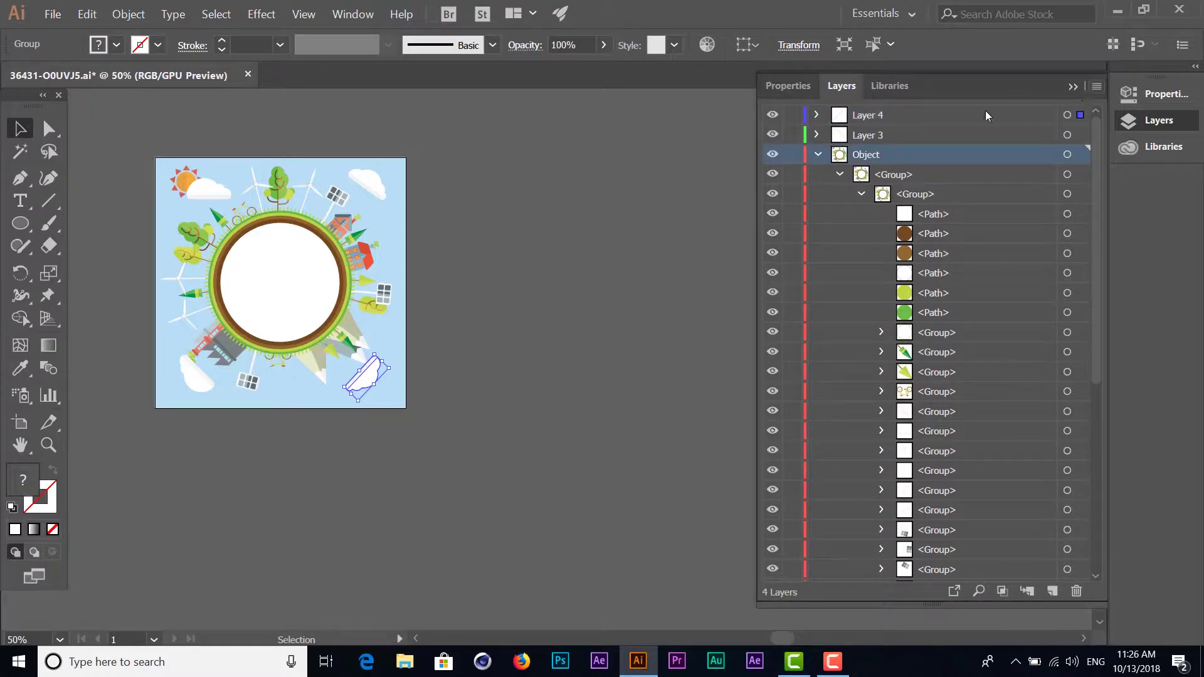
left_click_drag(773, 115, 772, 134)
- Release the Object layer's contents to layers (Sequence), producing Layer 5
left_click(817, 154)
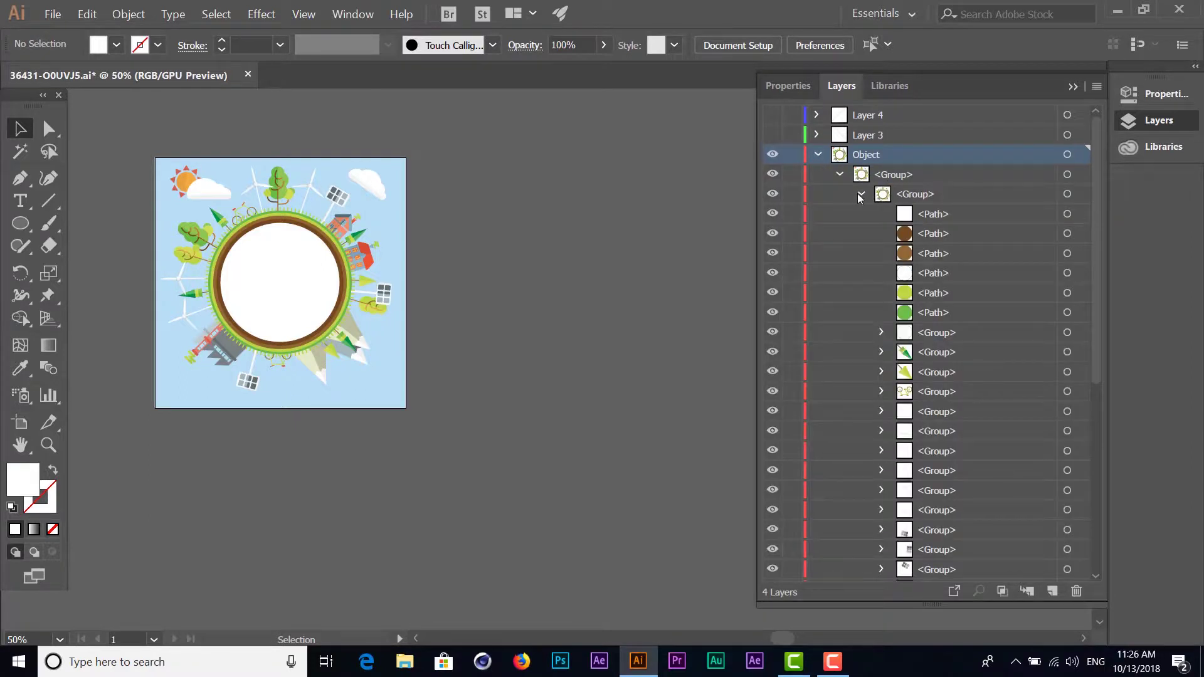
left_click(1096, 87)
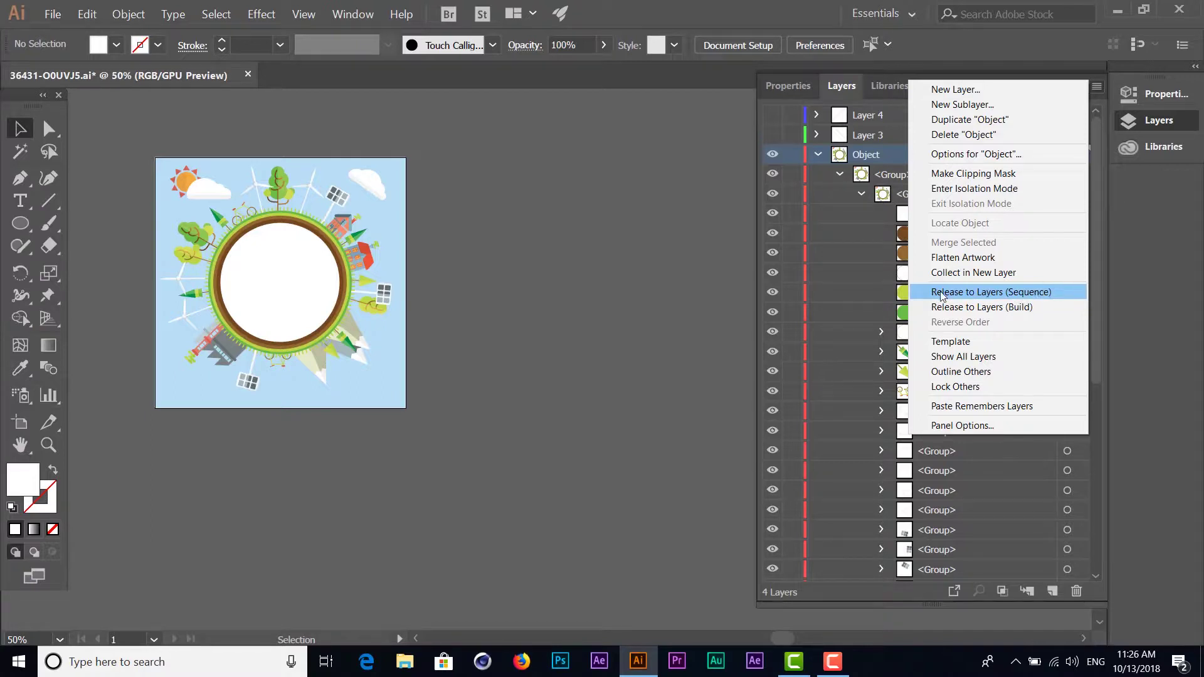
left_click(973, 293)
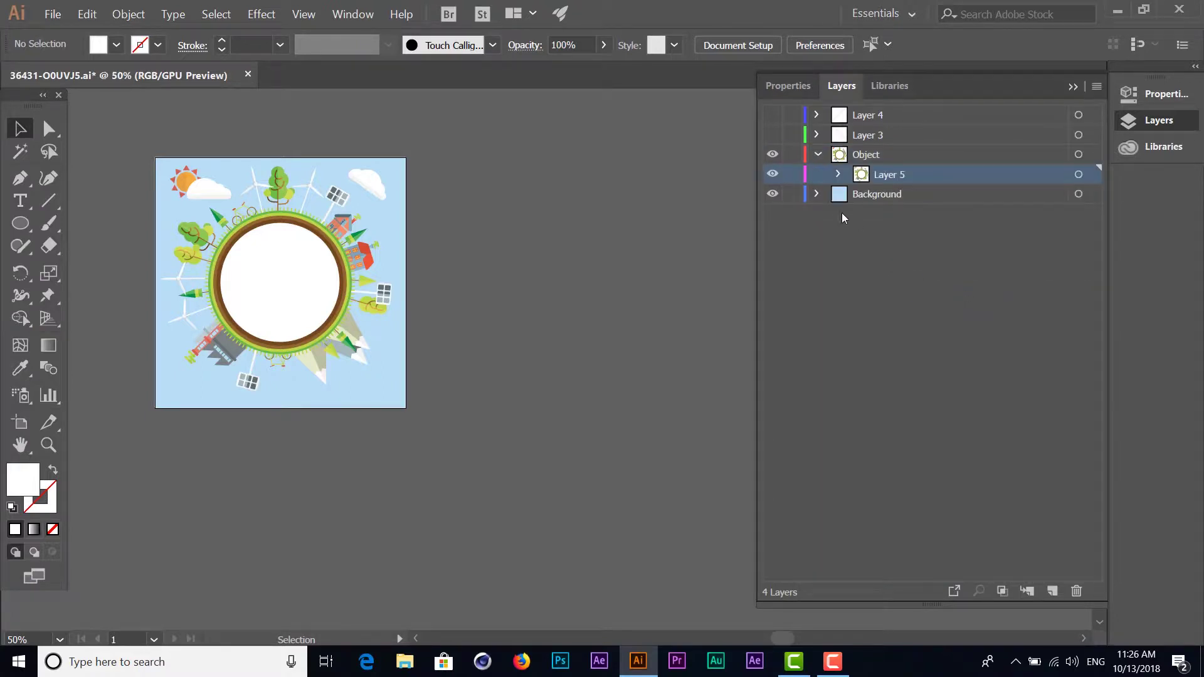
- Release Layer 5's nested globe group to layers (Sequence), creating Layer 6 with Layers 7 onward
left_click(837, 174)
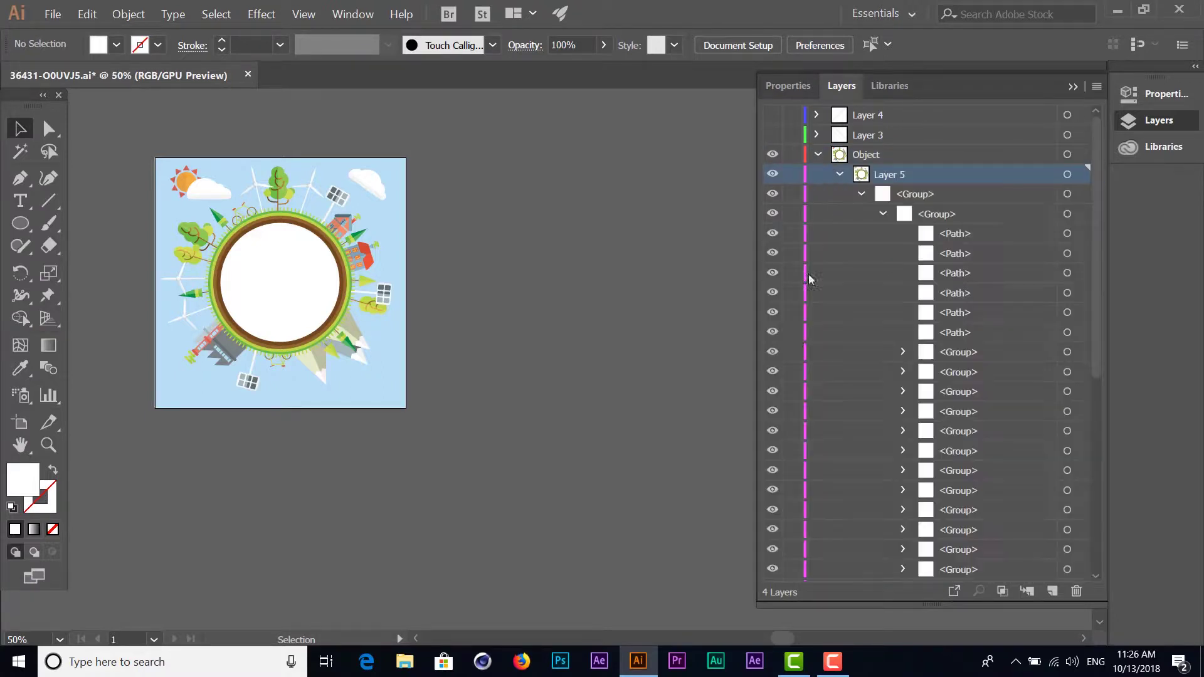
left_click(882, 214)
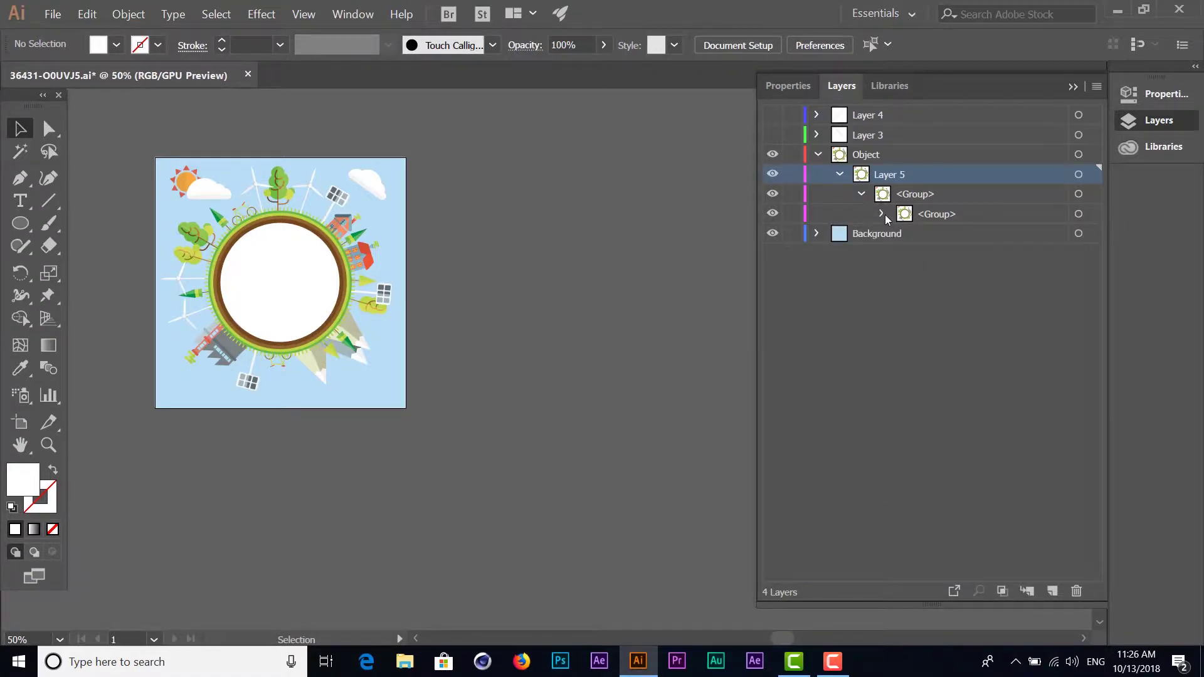
left_click(862, 195)
left_click(977, 196)
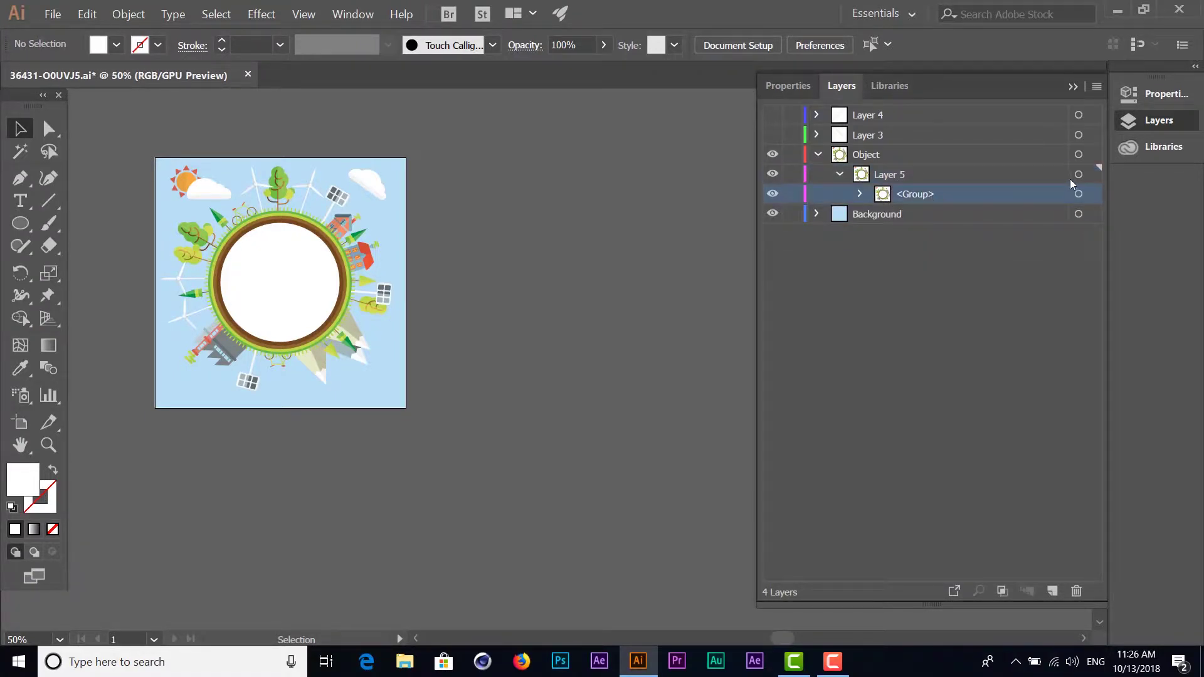
left_click(1096, 87)
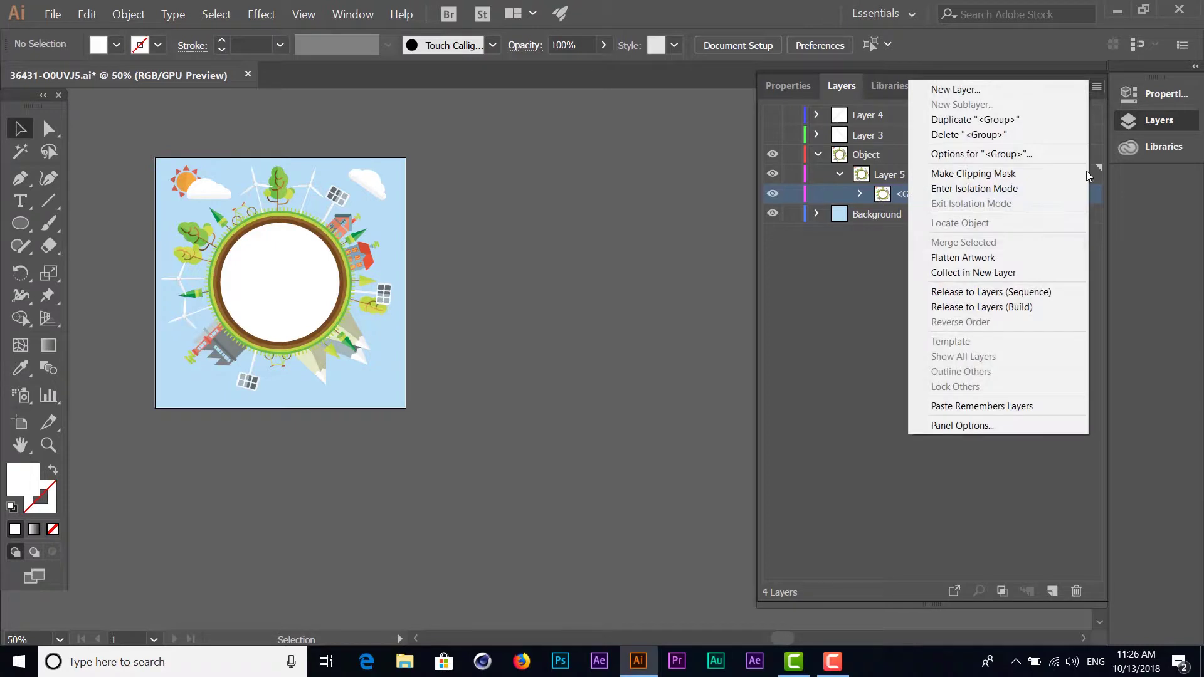
left_click(860, 193)
left_click(880, 214)
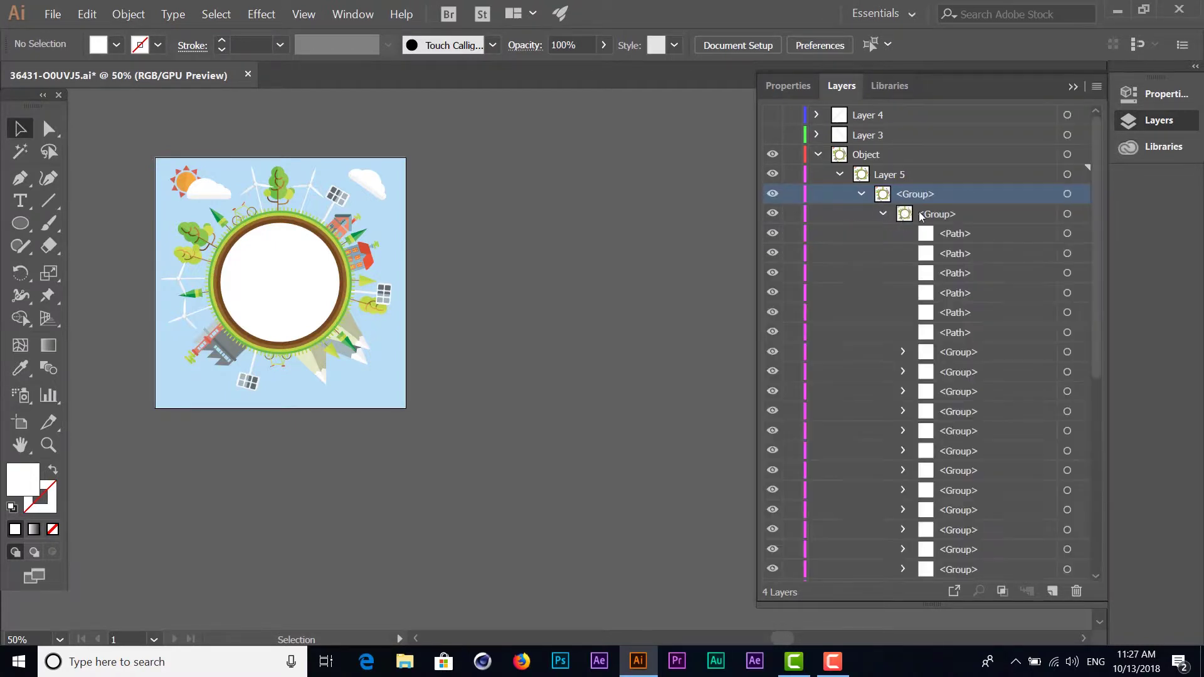
left_click(1096, 91)
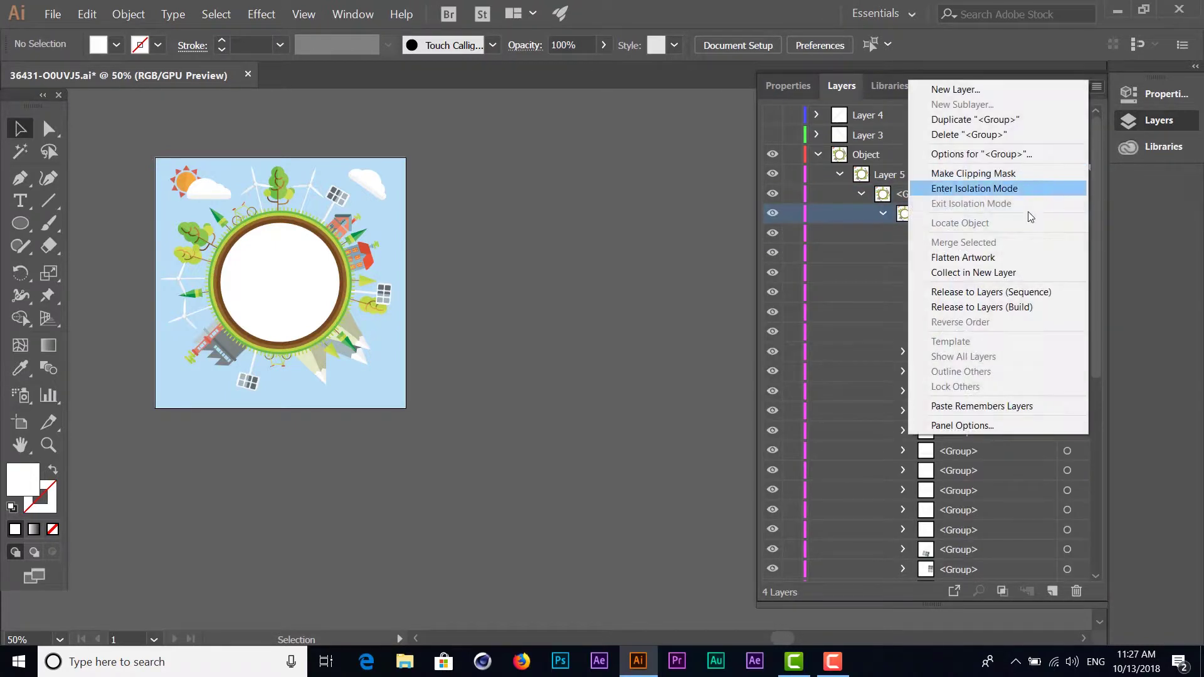
left_click(1006, 292)
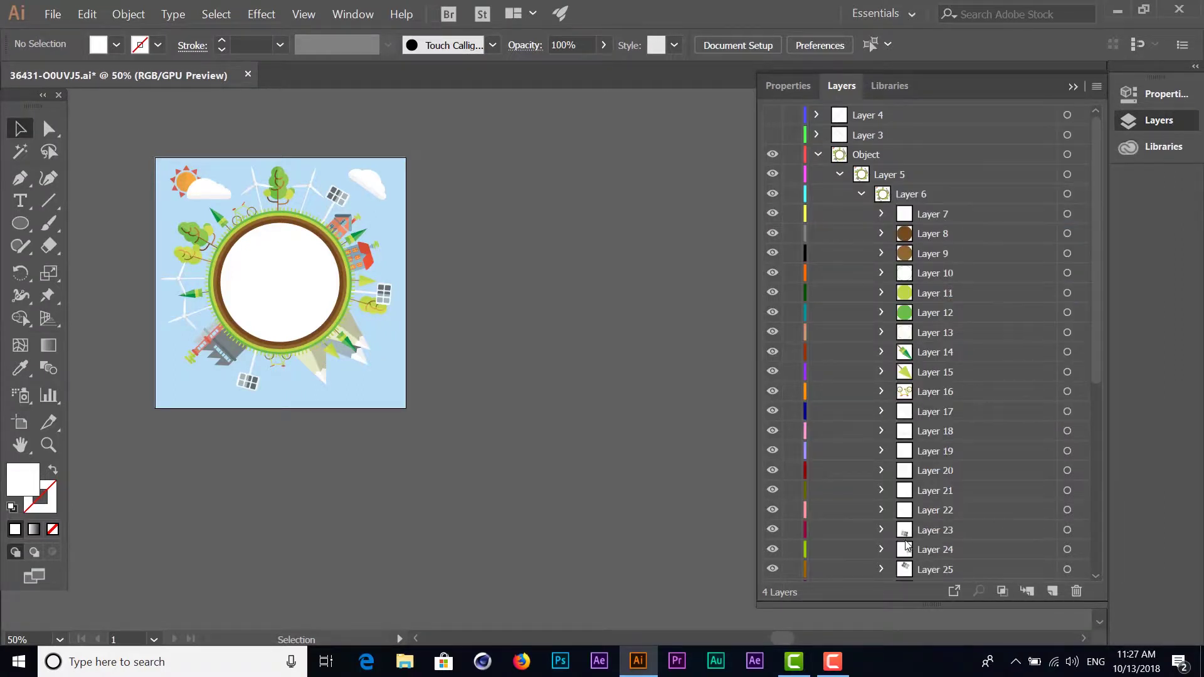
left_click(924, 215)
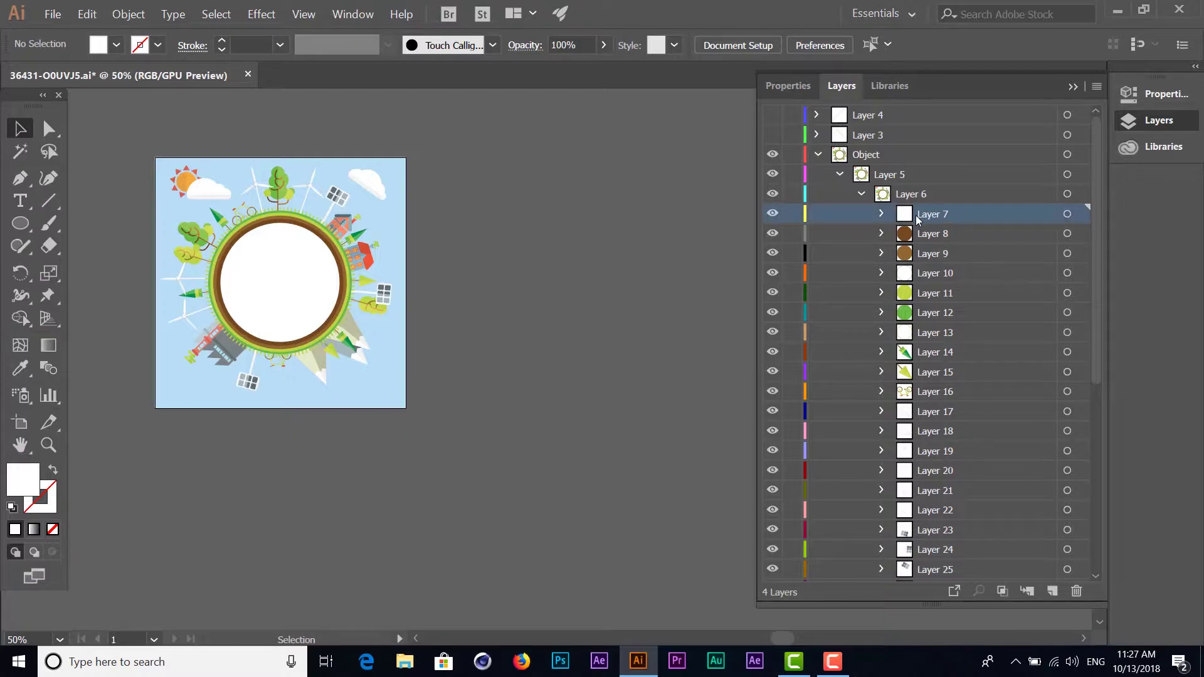
- Select Layers 7–41 and drag them to the top level above Layer 4
scroll(940, 282, "down", 5)
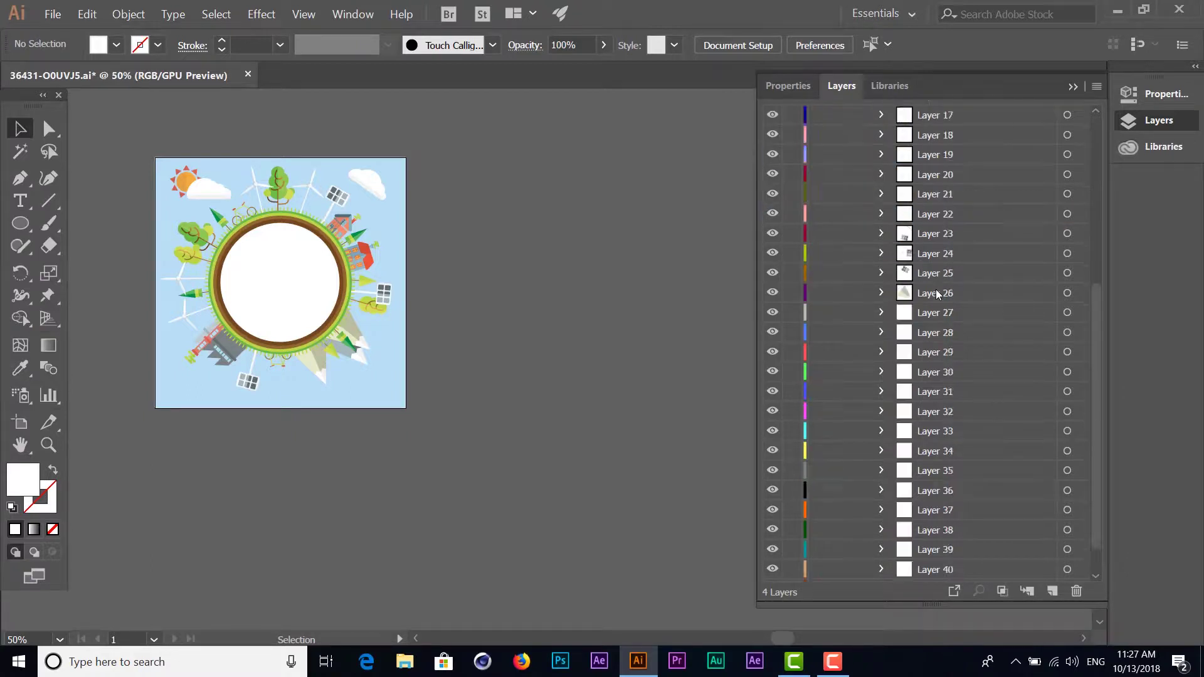
scroll(936, 289, "down", 1)
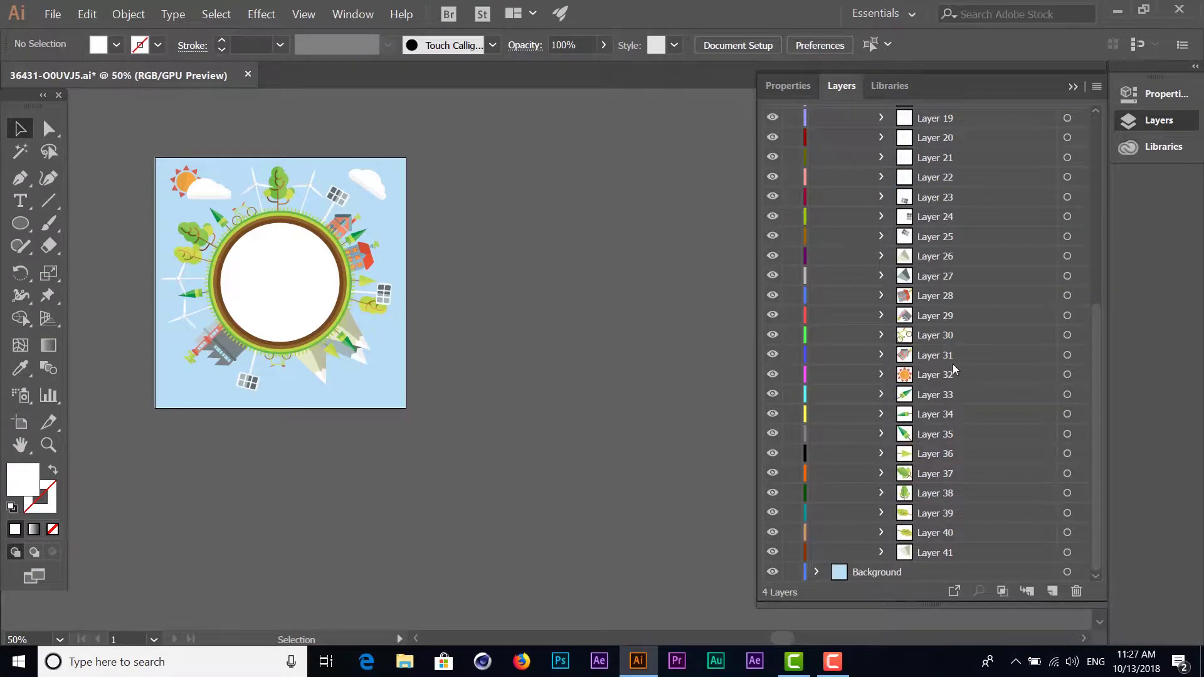
left_click(928, 553, "shift")
scroll(928, 477, "up", 2)
scroll(927, 396, "up", 4)
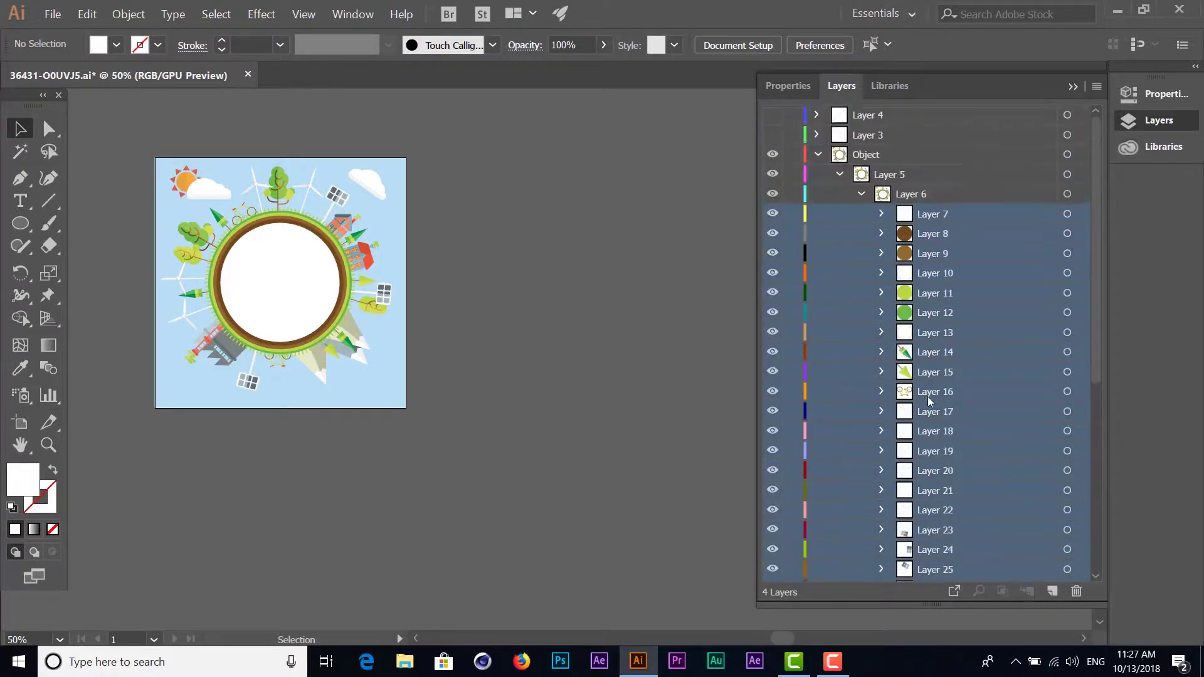
scroll(951, 431, "down", 3)
scroll(941, 432, "down", 2)
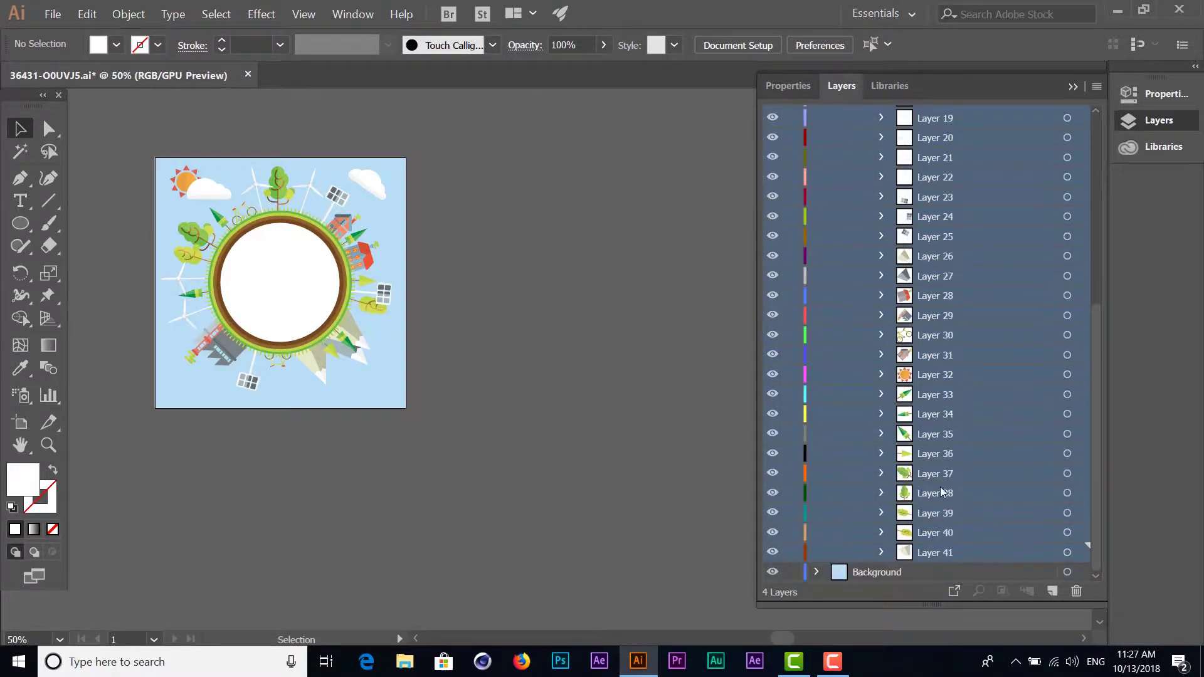
scroll(934, 433, "up", 5)
scroll(909, 313, "up", 1)
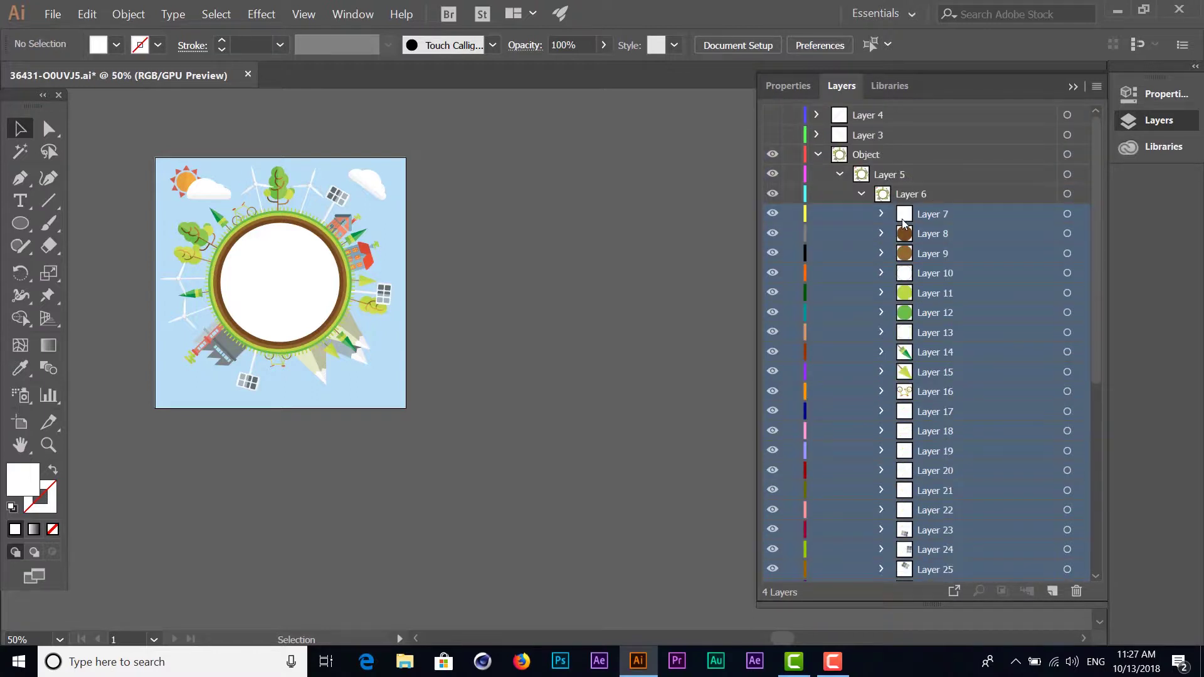
left_click_drag(923, 215, 915, 110)
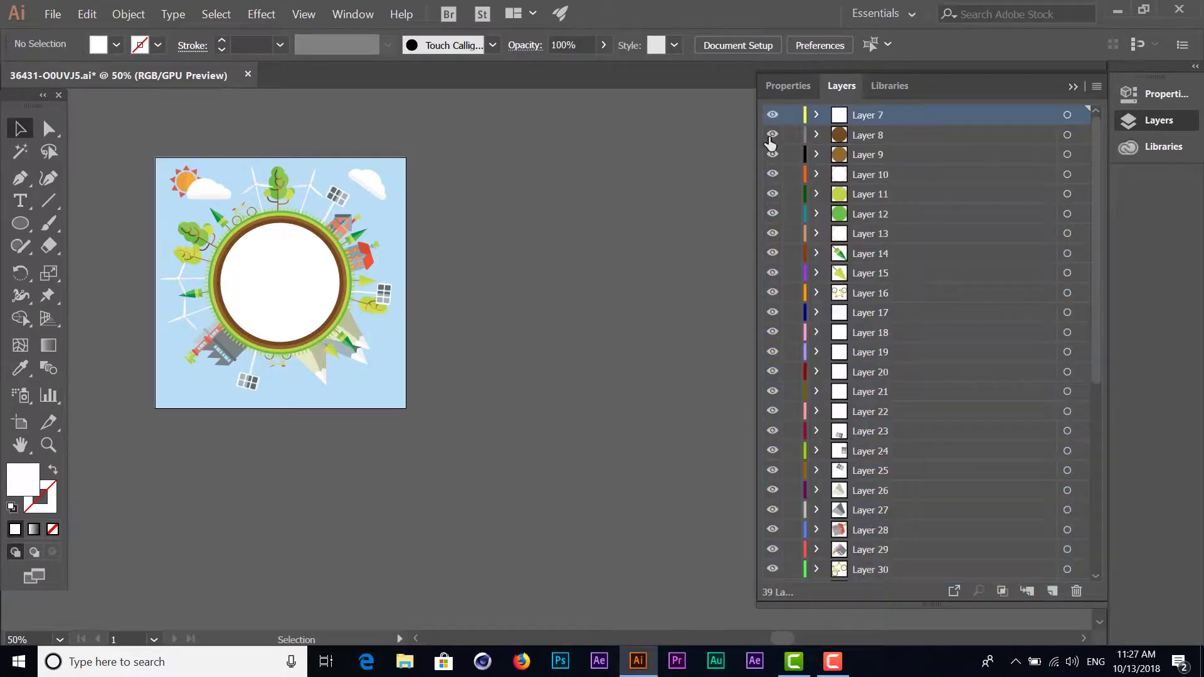
scroll(904, 263, "down", 3)
scroll(904, 280, "down", 3)
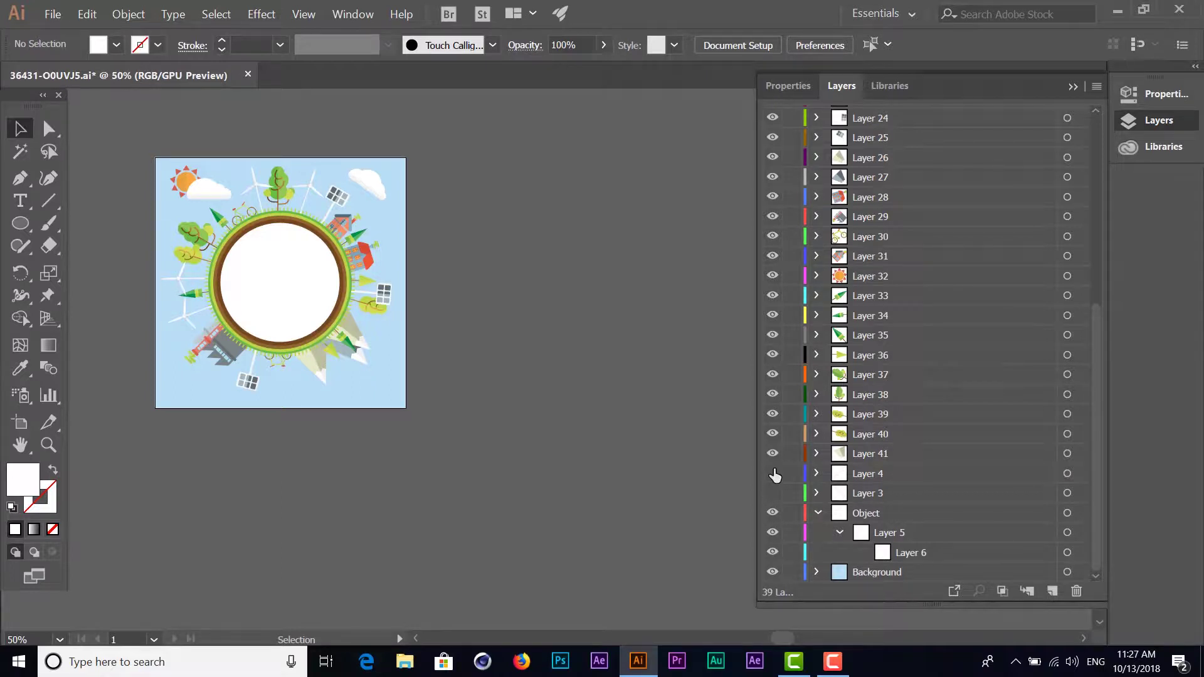
left_click_drag(768, 474, 773, 514)
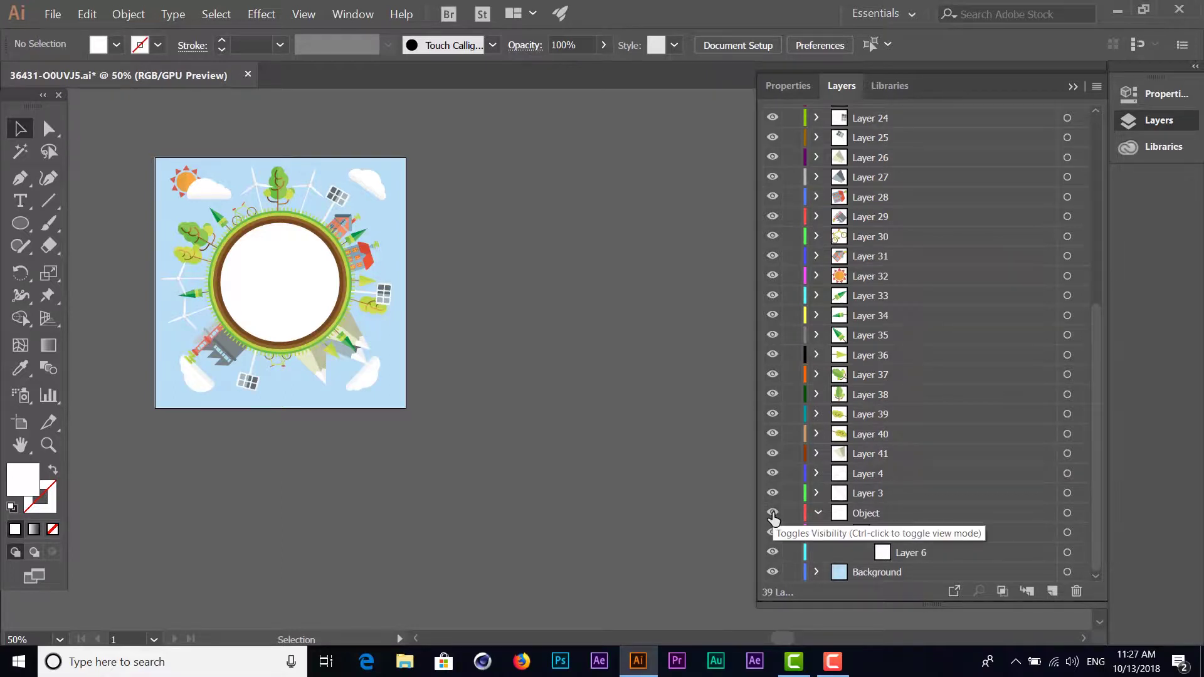
left_click(772, 513)
left_click(818, 513)
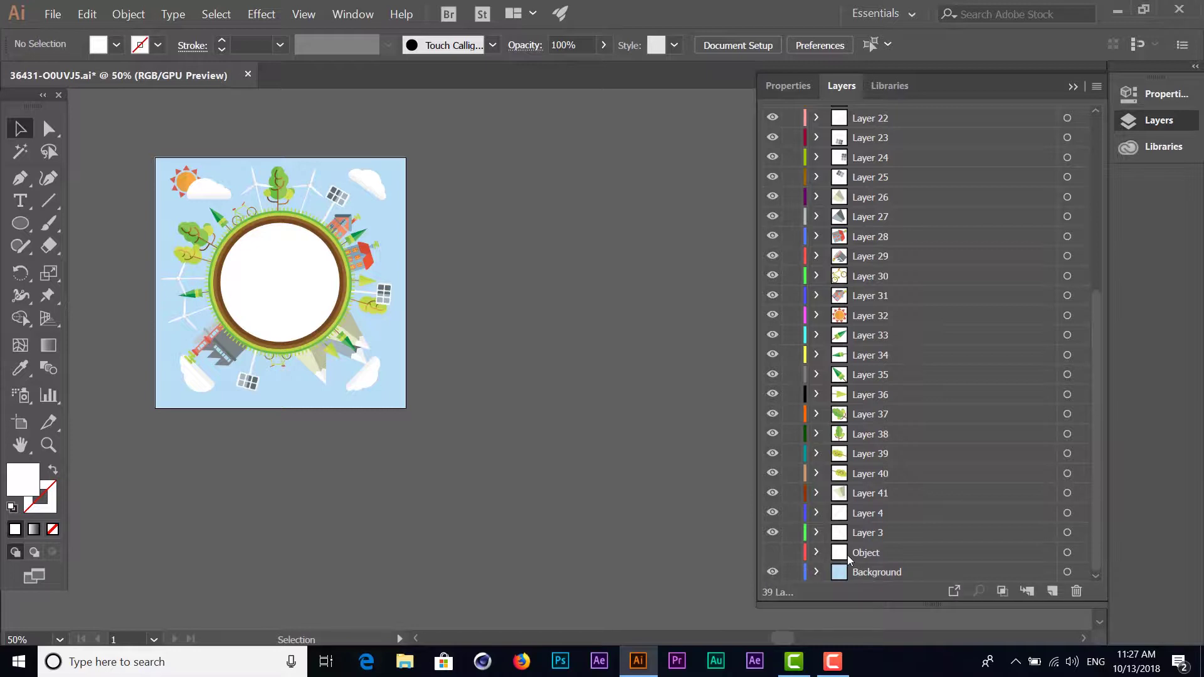
scroll(856, 279, "up", 5)
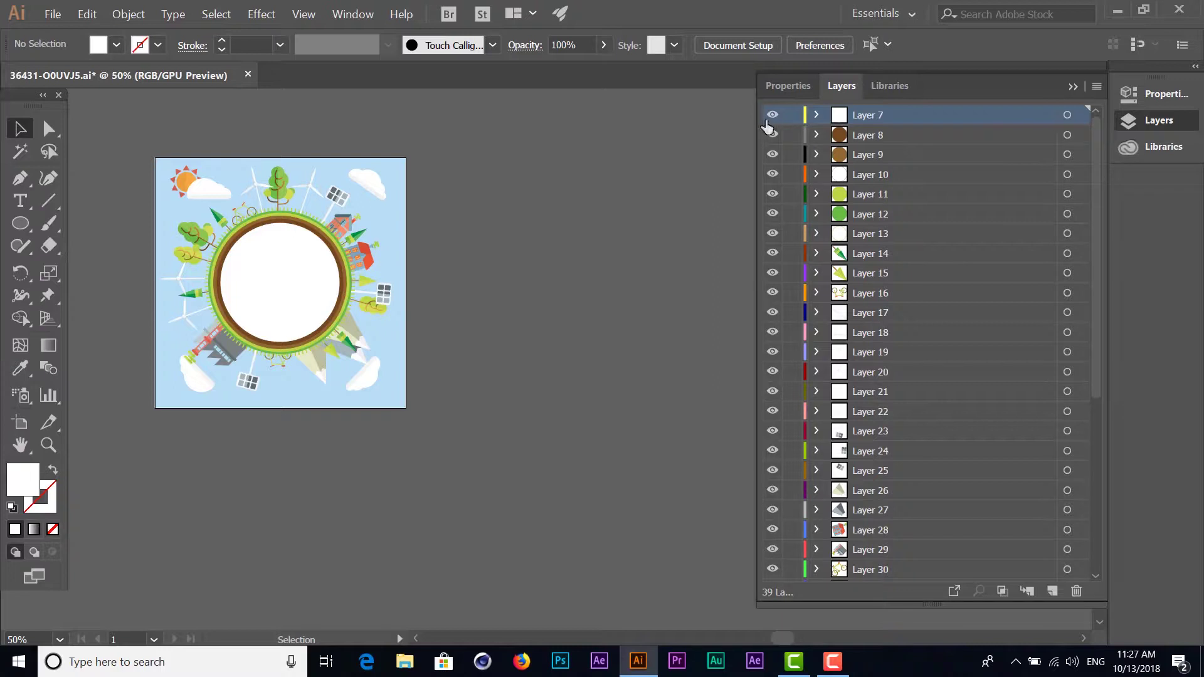
left_click(772, 116)
left_click(772, 115)
left_click(772, 135)
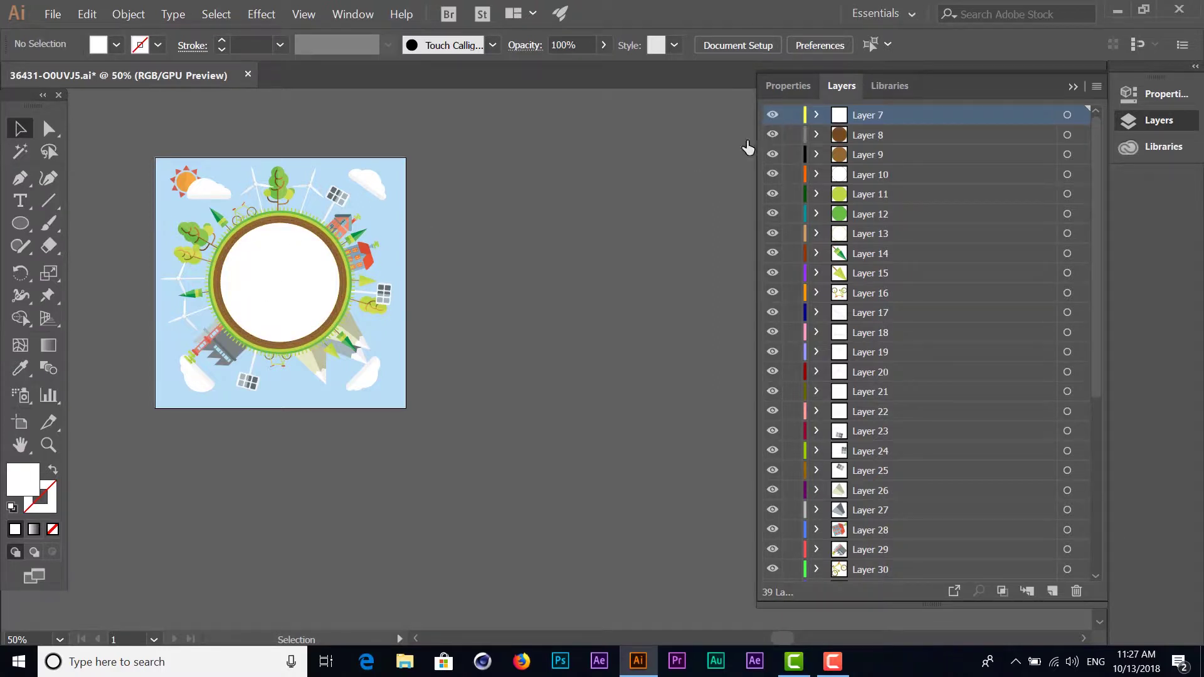
left_click(773, 134)
left_click(772, 155)
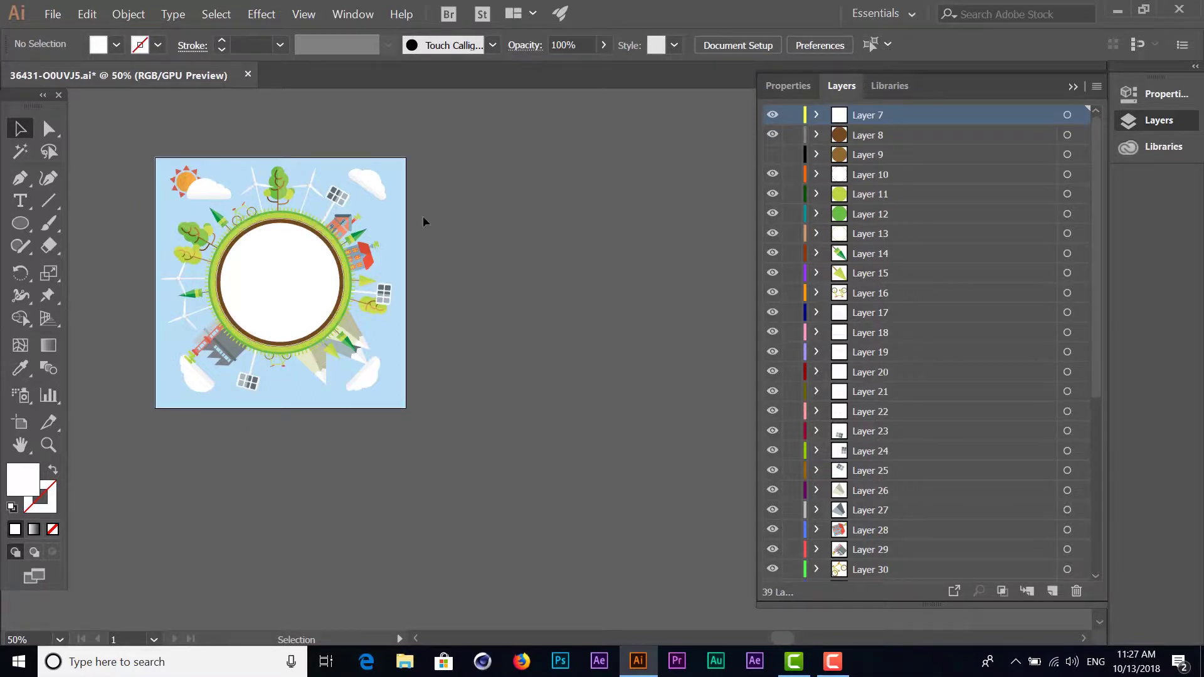
left_click(772, 154)
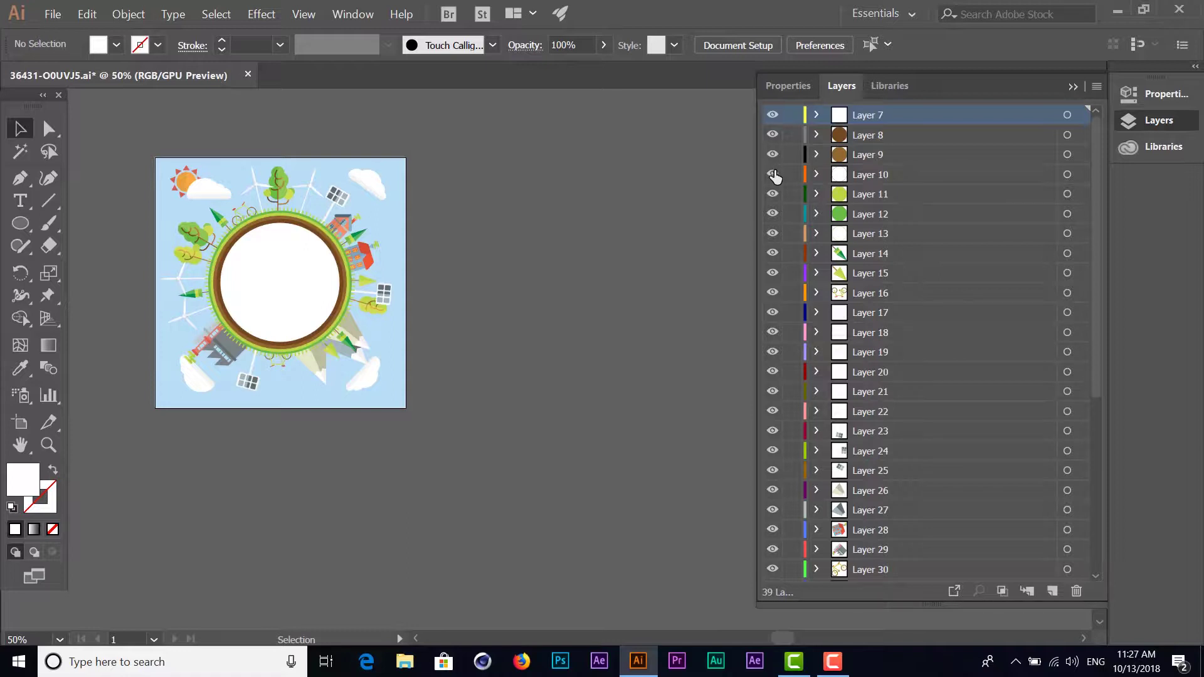
- Lock Layer 10, the globe's central white circle, after making its path visible
left_click(816, 175)
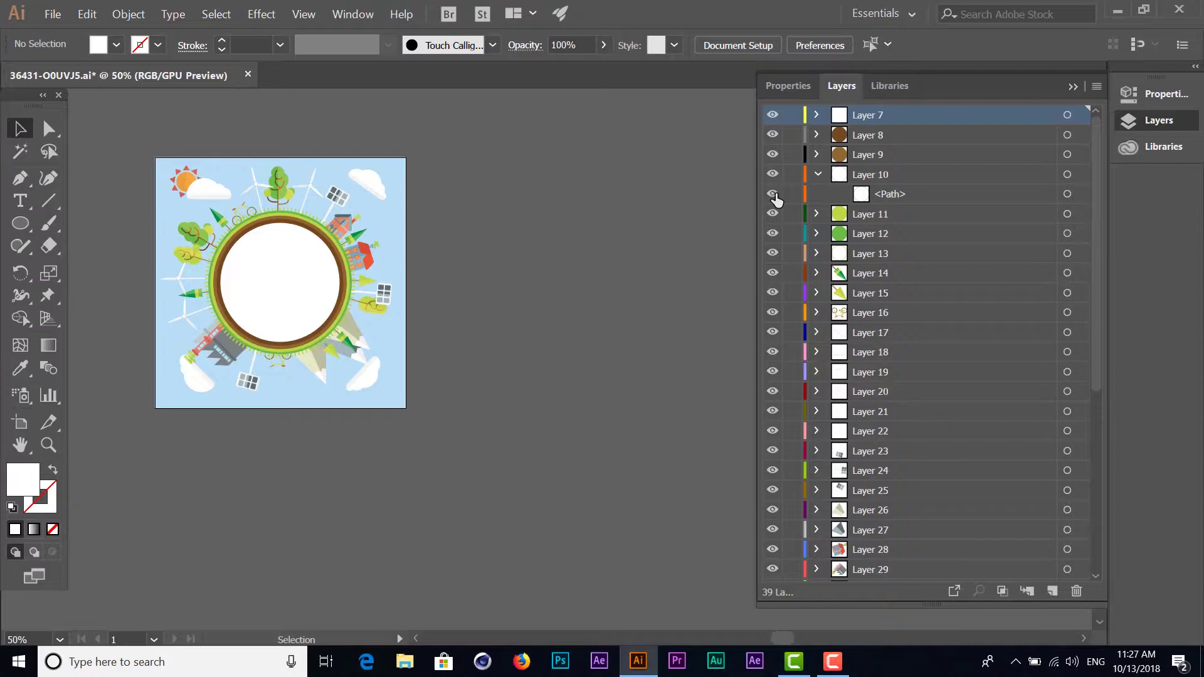
left_click(774, 195)
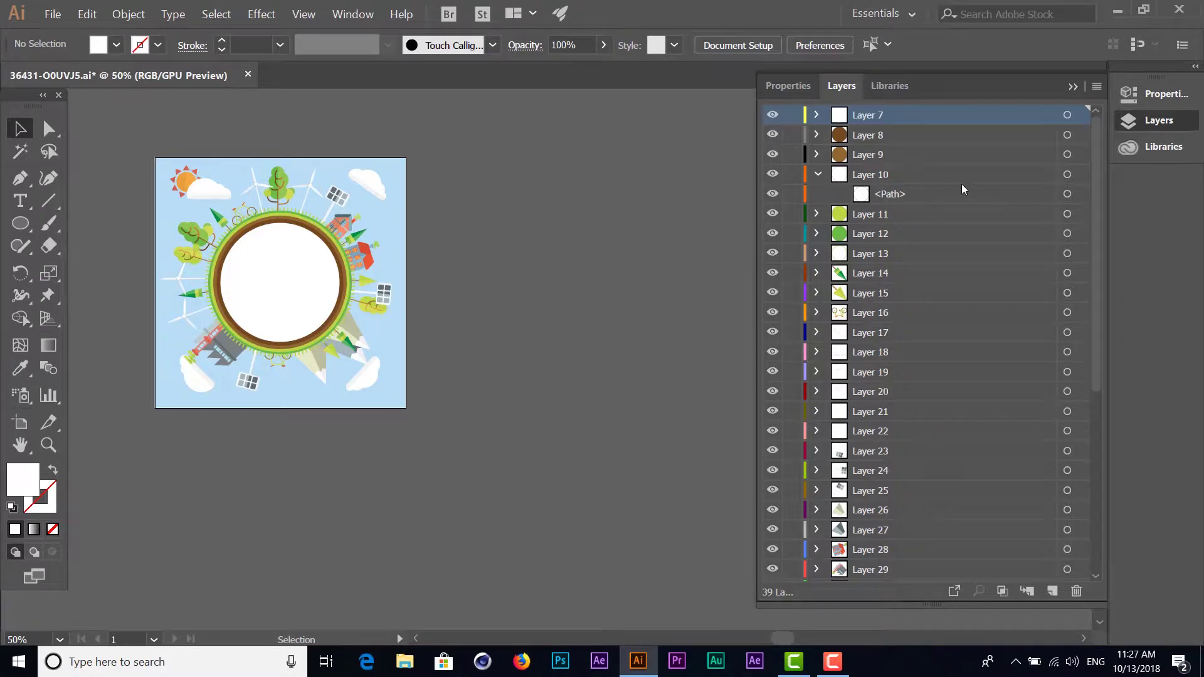
left_click(817, 174)
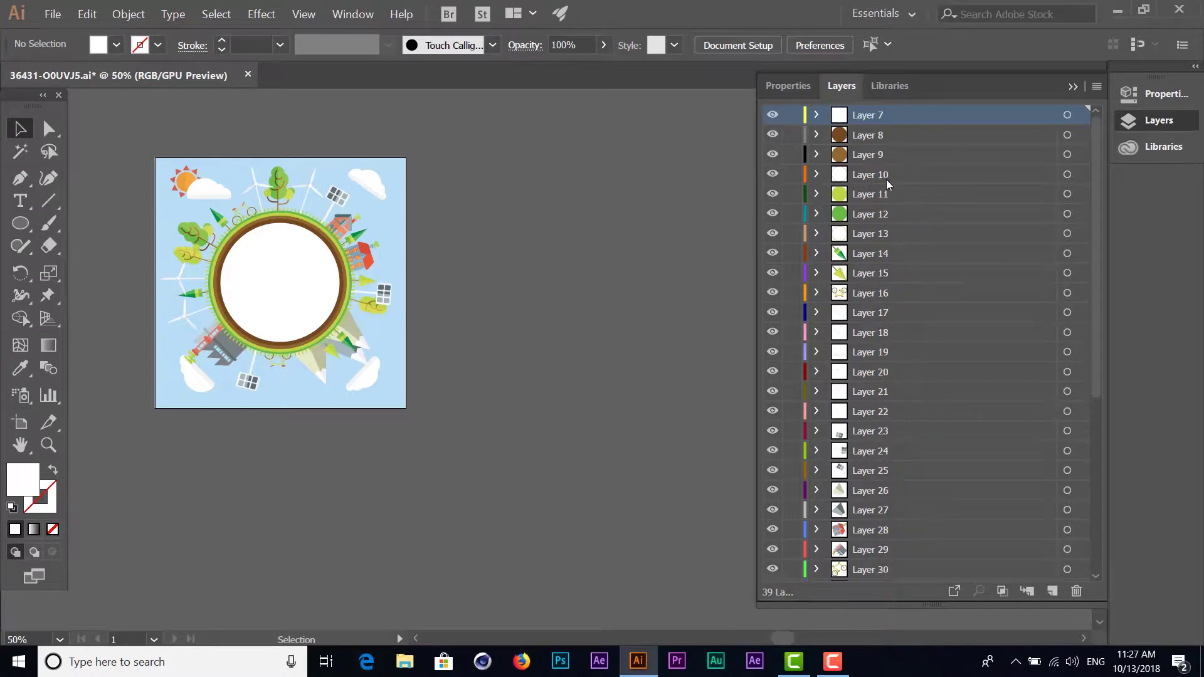
left_click(793, 174)
- Toggle the visibility of Layers 11–13 to identify their artwork, leaving all visible
left_click(773, 198)
left_click(773, 198)
left_click(772, 215)
left_click(771, 234)
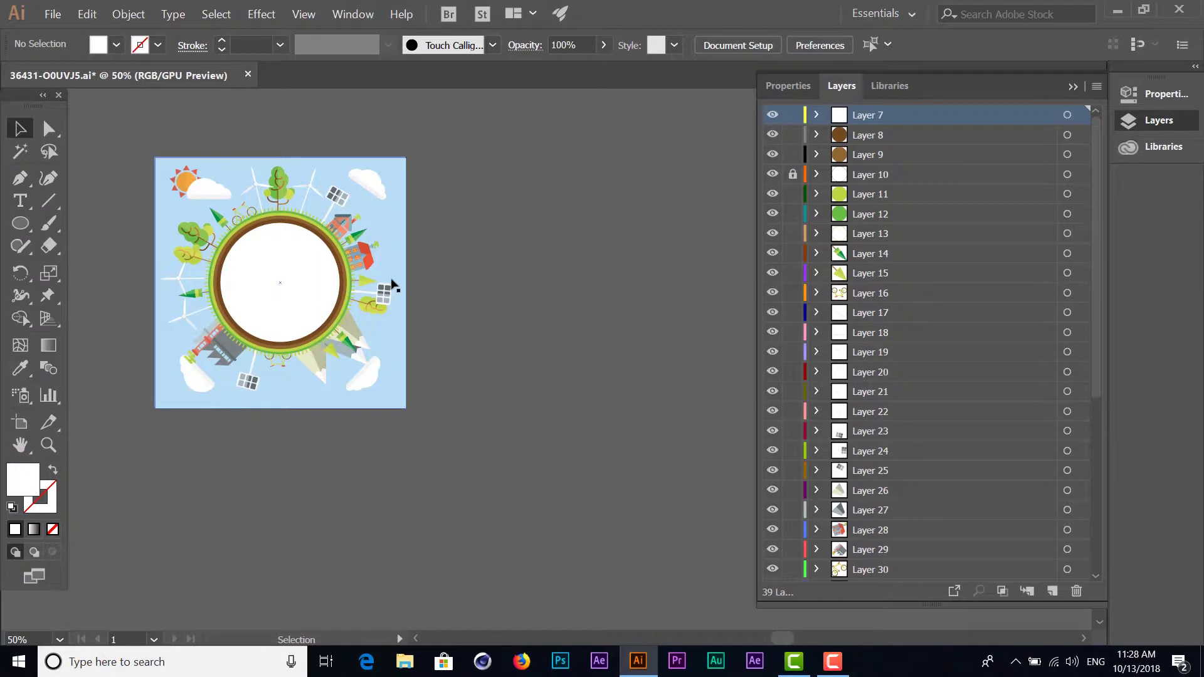
- Zoom the globe artwork to 100% and pan so the artboard sits centred
key("ctrl+plus")
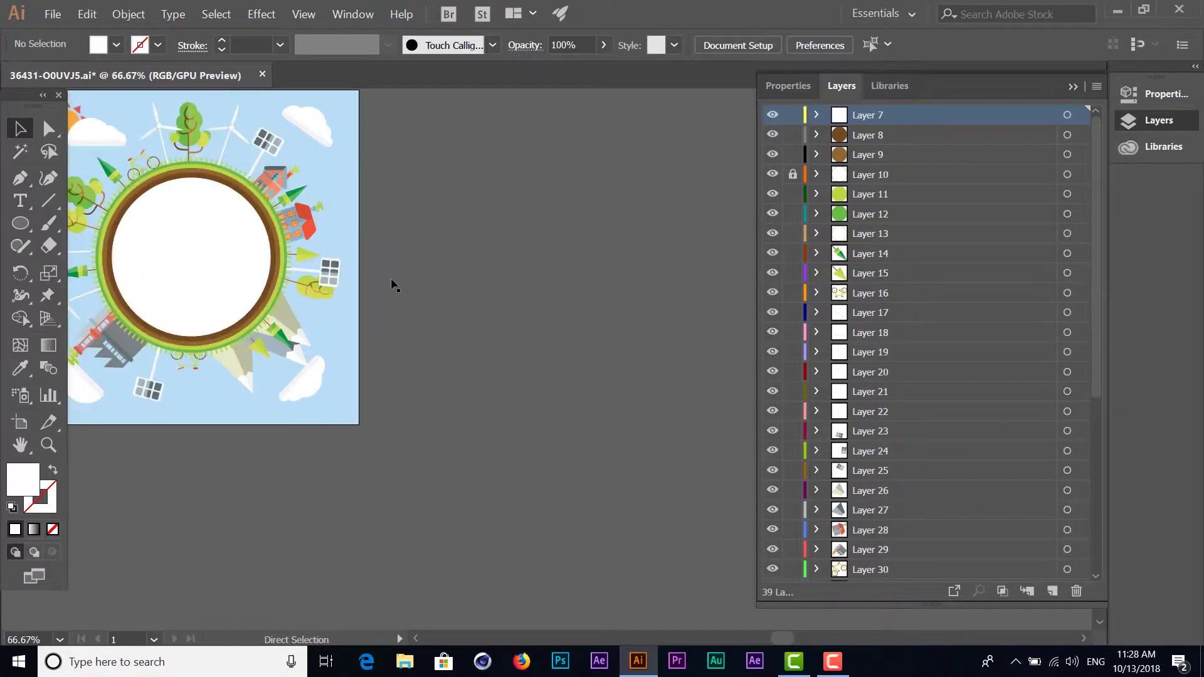
left_click_drag(234, 146, 375, 243)
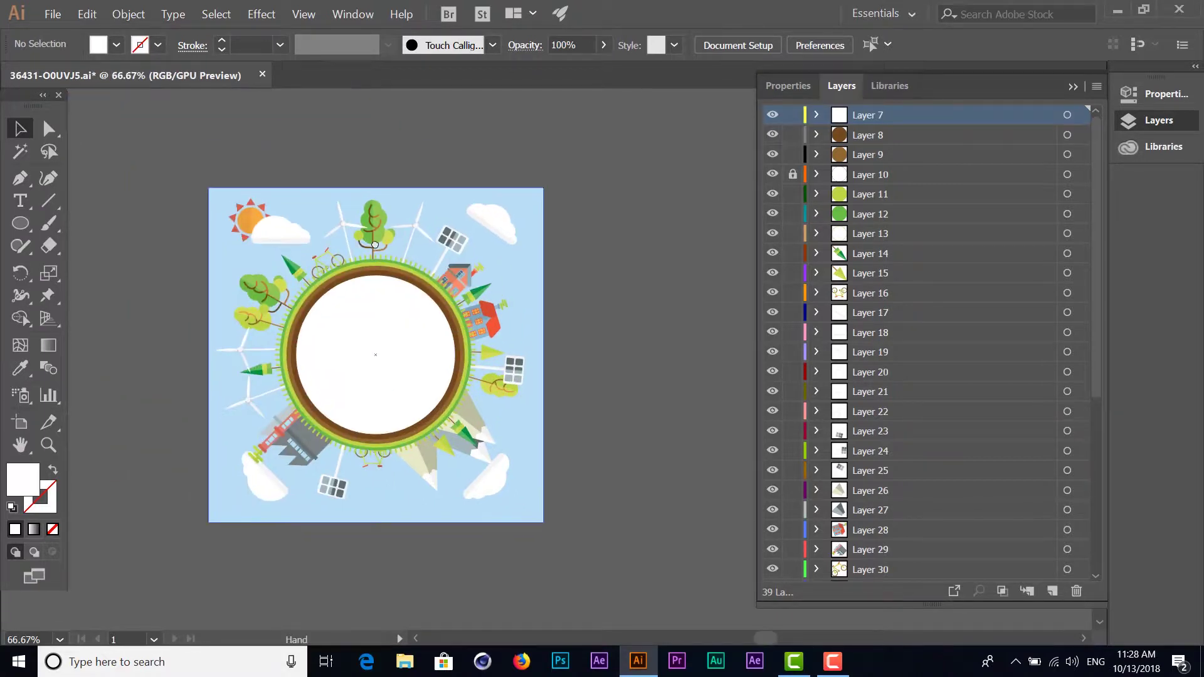
key("ctrl+plus")
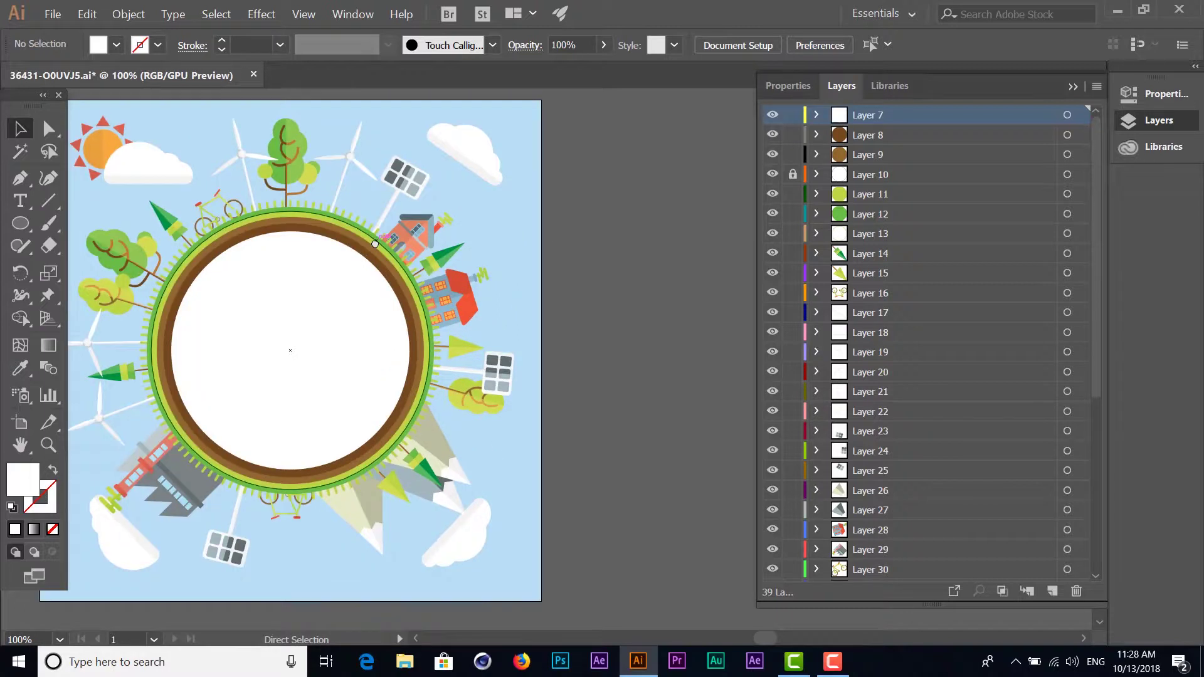
mouse_move(299, 230)
left_mouse_down()
mouse_move(419, 246)
mouse_move(398, 232)
left_mouse_up()
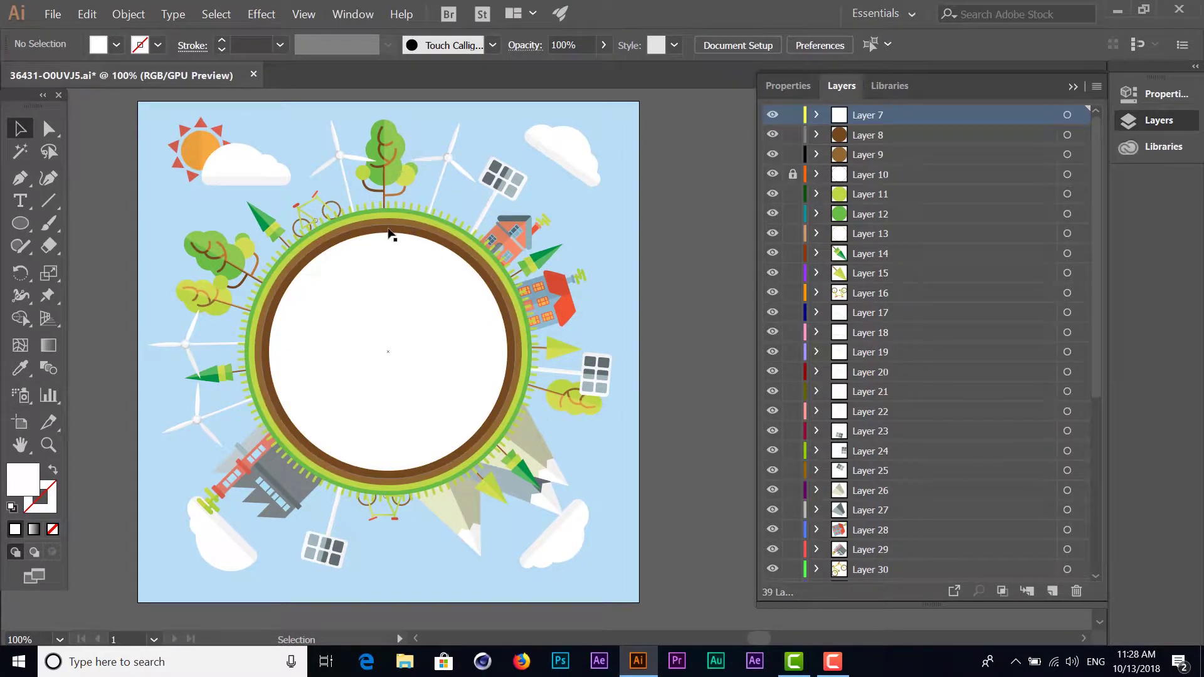
key("space")
left_click_drag(383, 223, 407, 239)
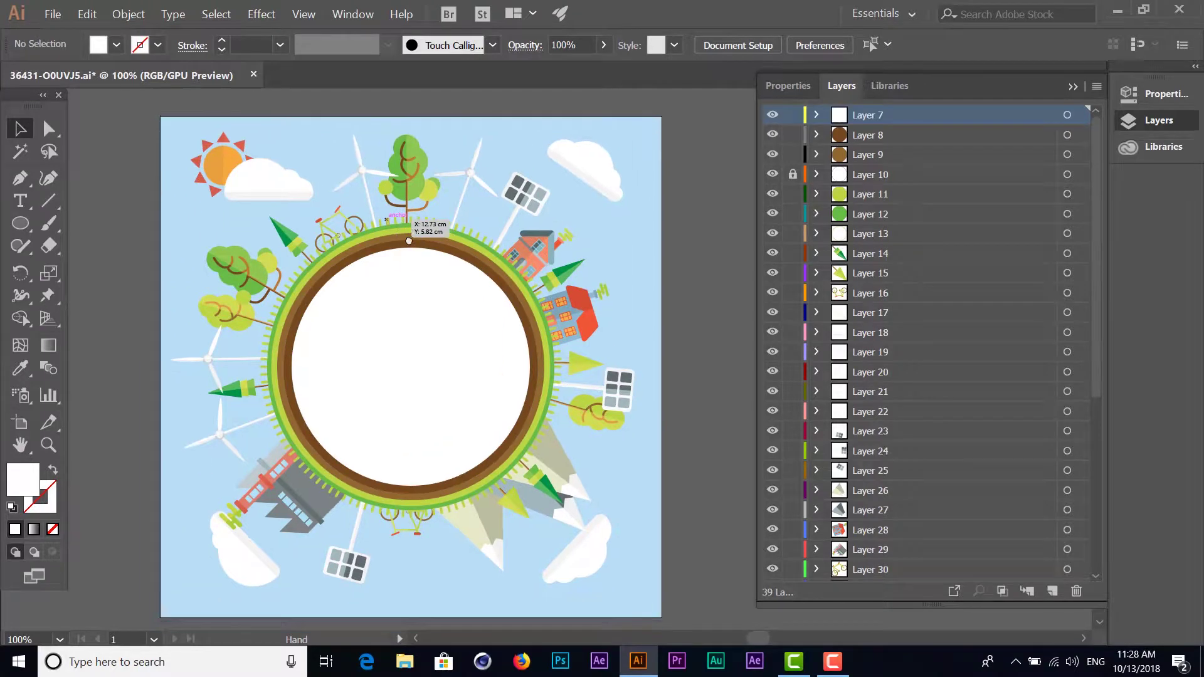
- Toggle visibility of Layers 13–18 to identify the grass fringe, tree and clouds
left_click(773, 235)
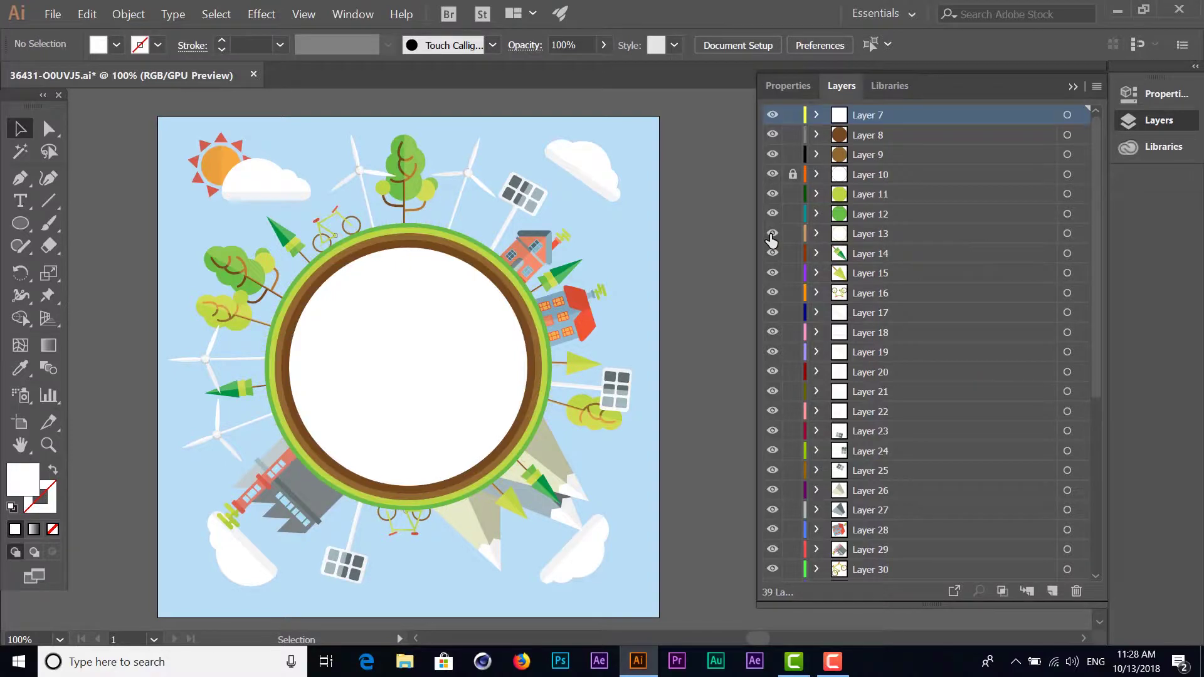
left_click(772, 236)
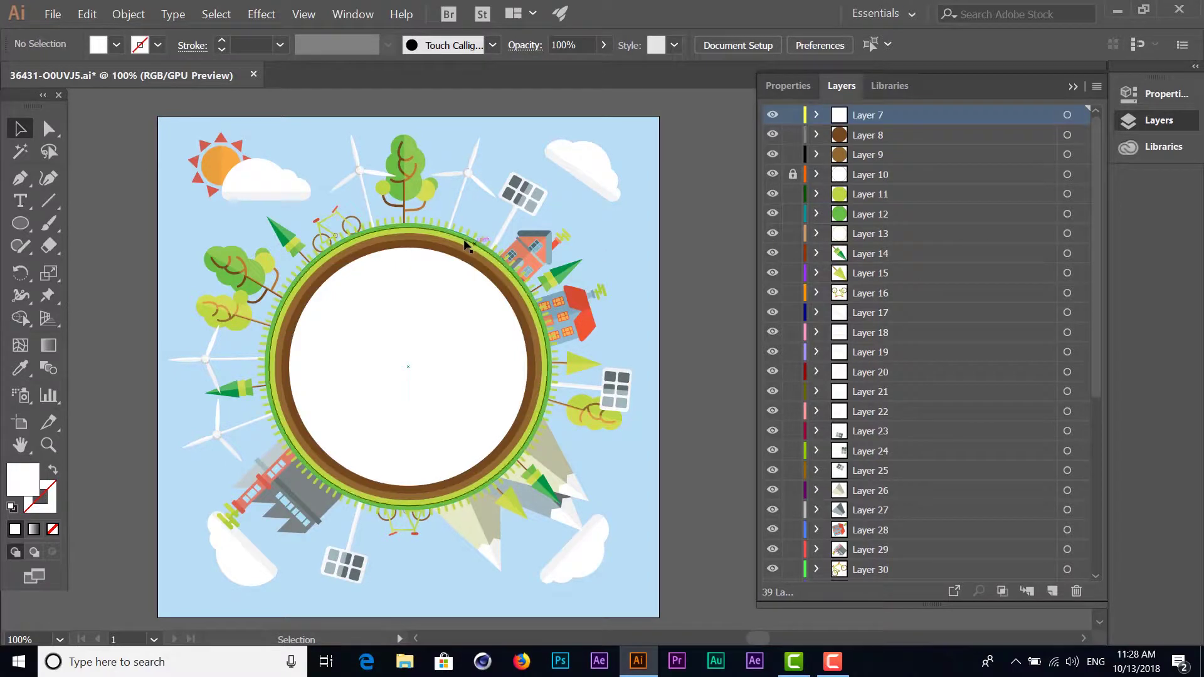
left_click(772, 254)
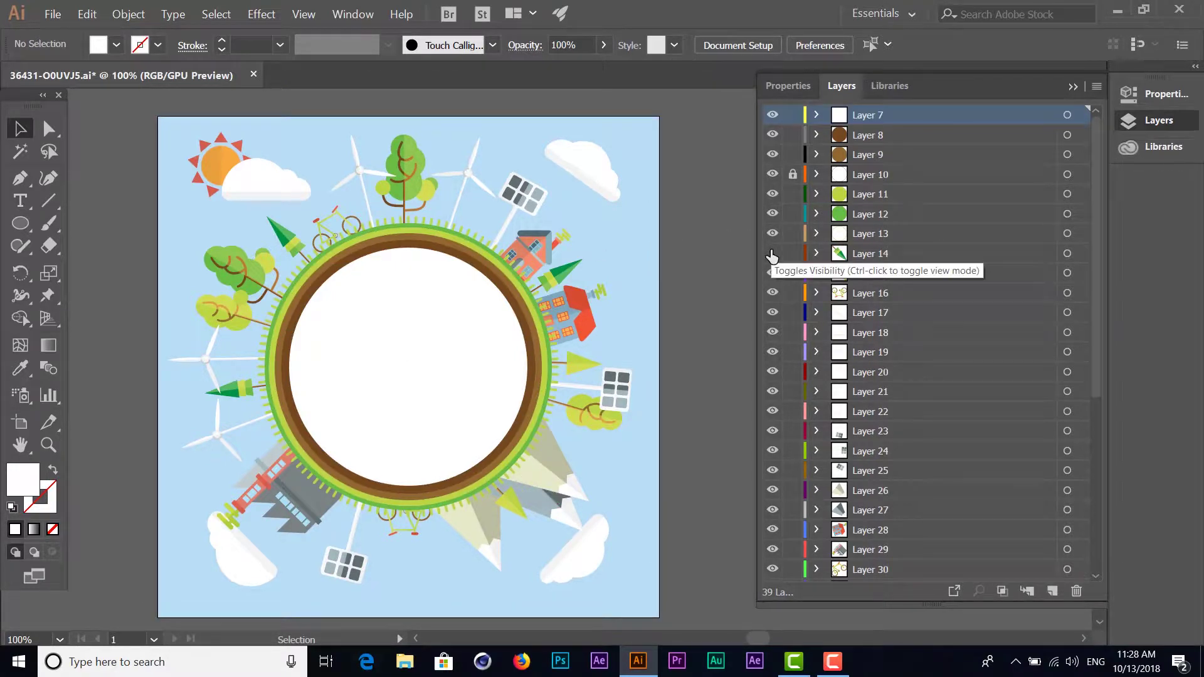
left_click(772, 254)
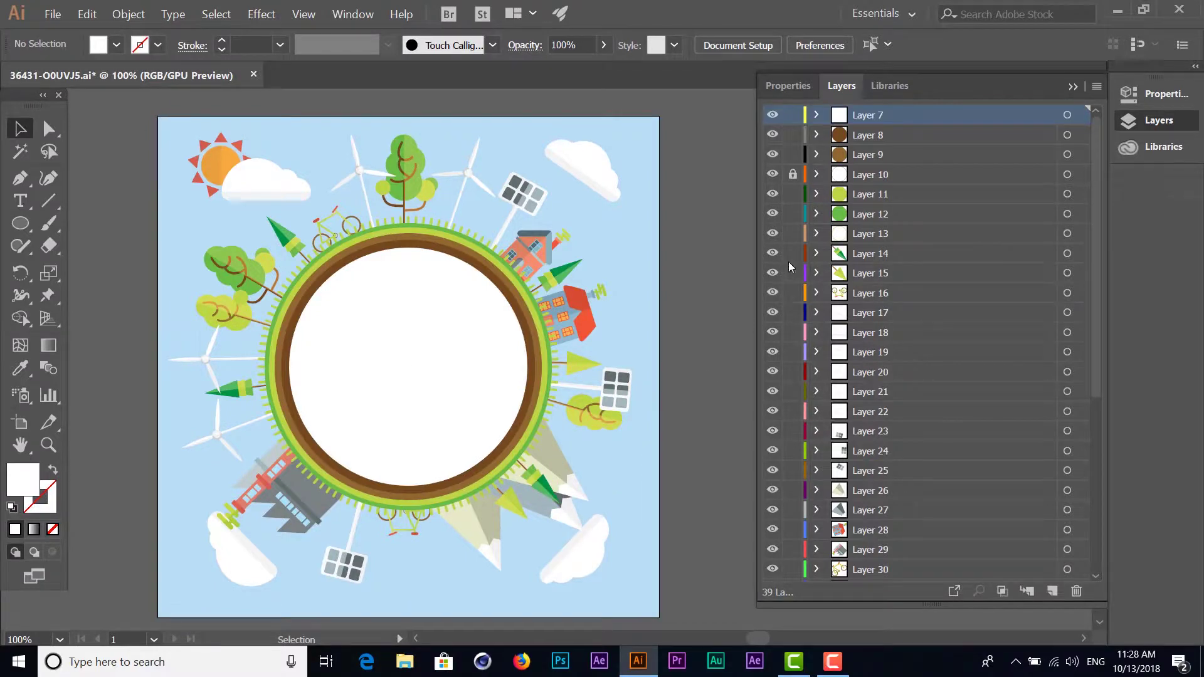
left_click(771, 273)
left_click(772, 293)
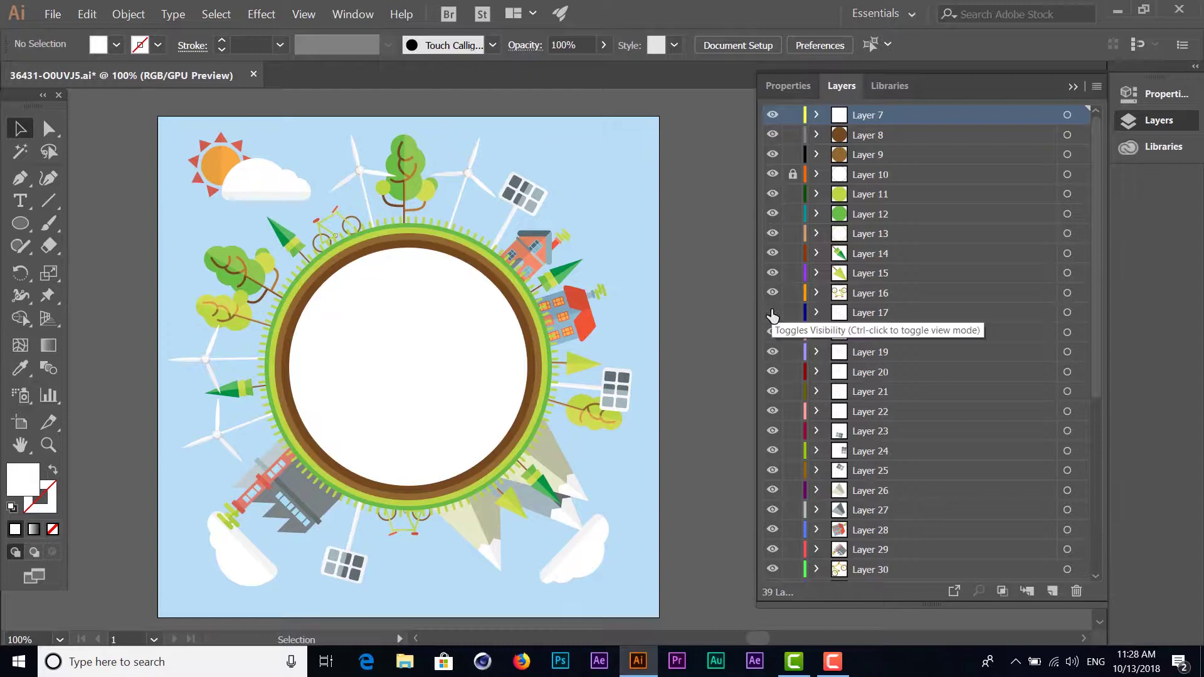
left_click(771, 313)
left_click(772, 333)
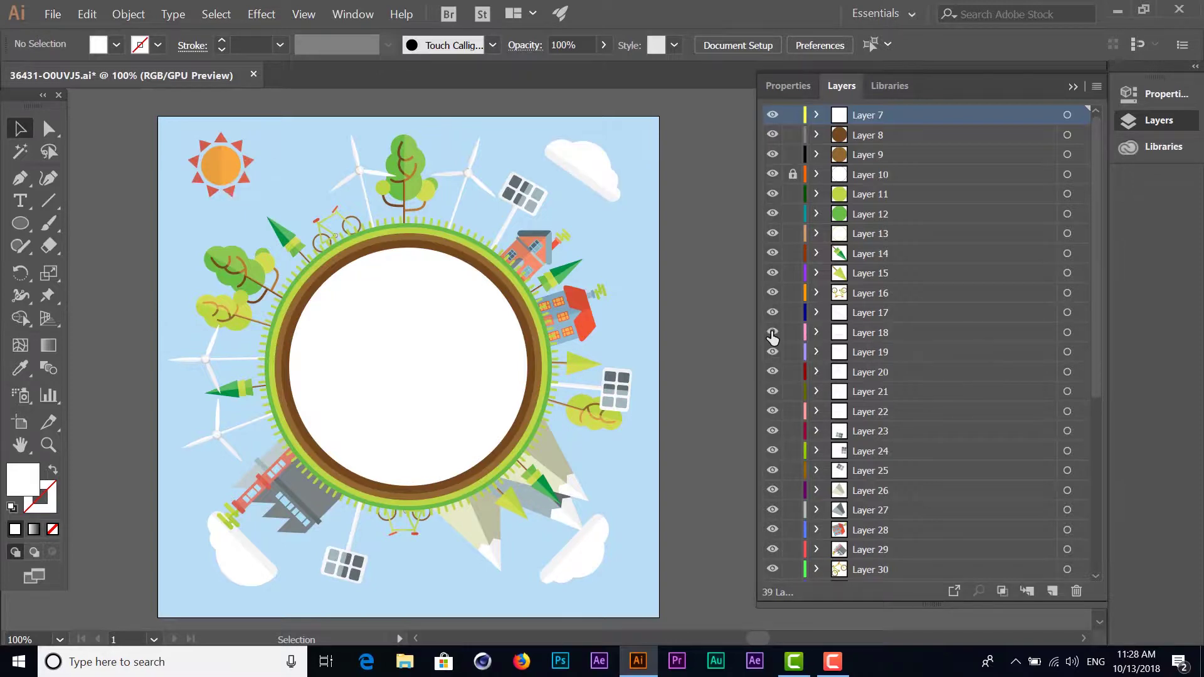
- Toggle visibility of Layers 19–24 to locate the windmills and solar panels
left_click(772, 352)
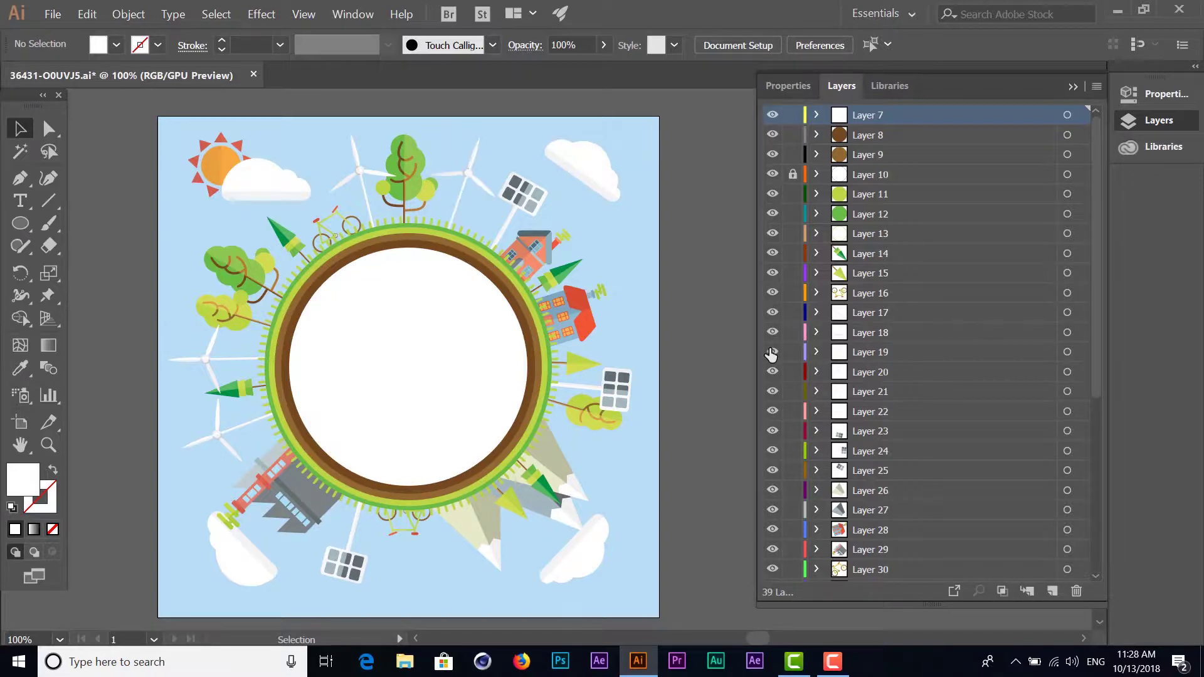
left_click(772, 372)
left_click(772, 392)
left_click(771, 392)
left_click(772, 431)
left_click(771, 451)
left_click(772, 470)
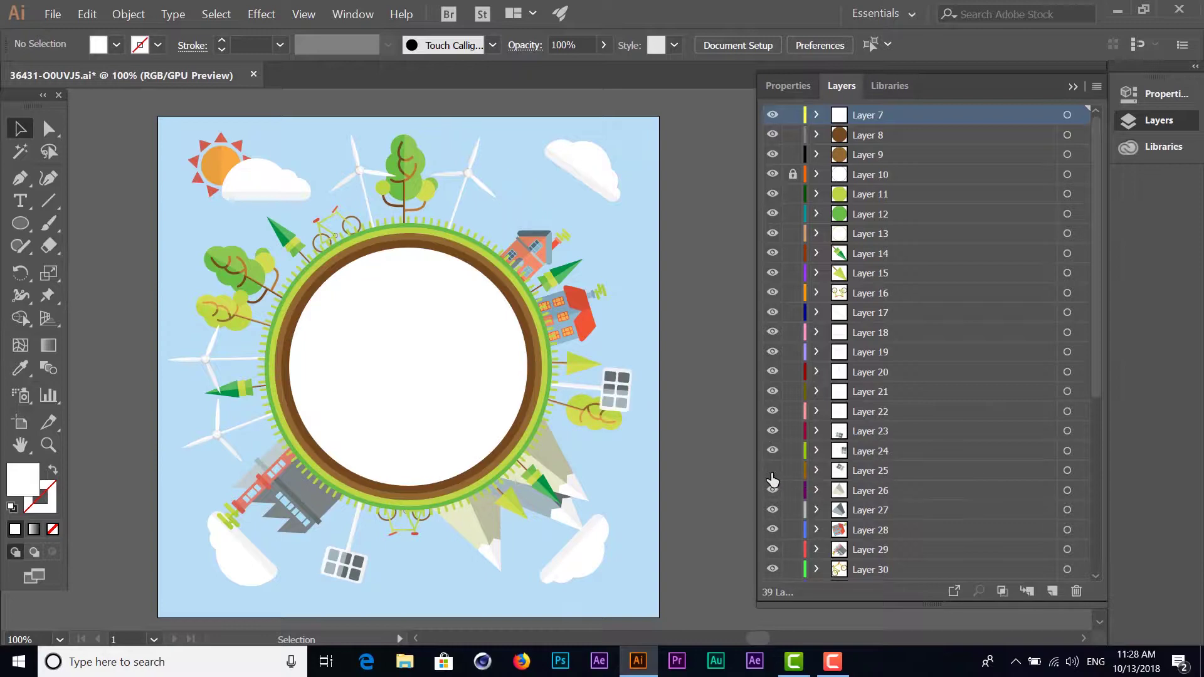
left_click(772, 490)
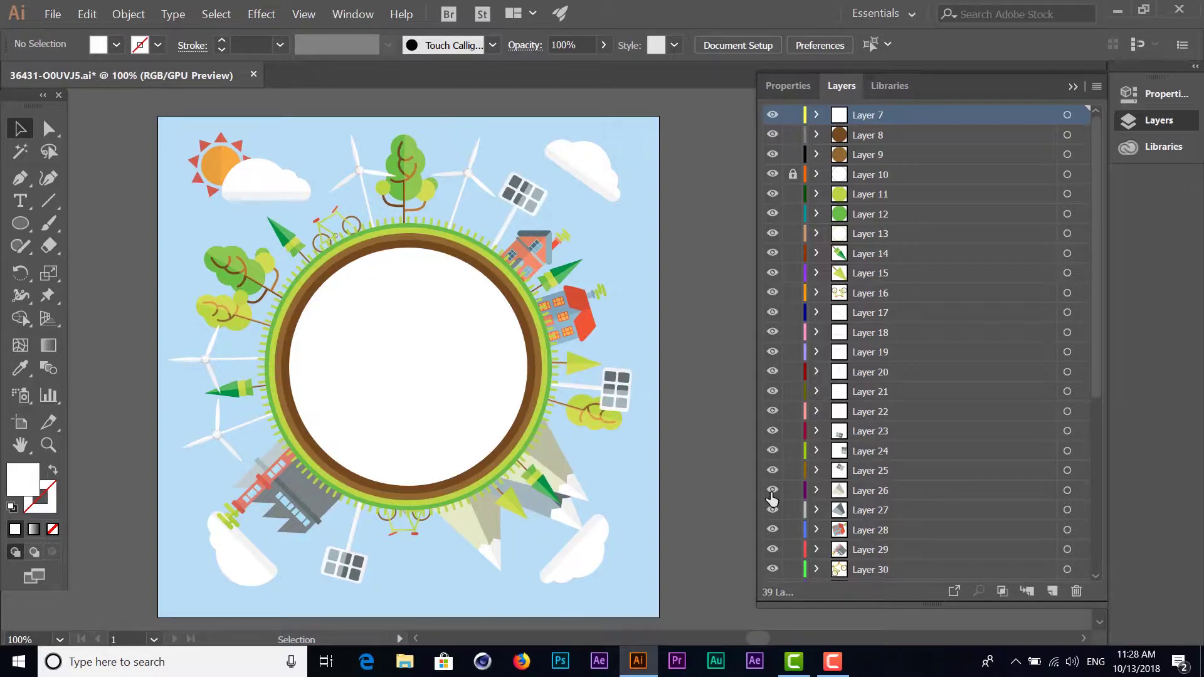
- Confirm Layer 19 holds the top windmill, then expand it and its group
left_click(771, 351)
left_click(771, 332)
left_click(772, 332)
left_click(772, 352)
left_click(772, 351)
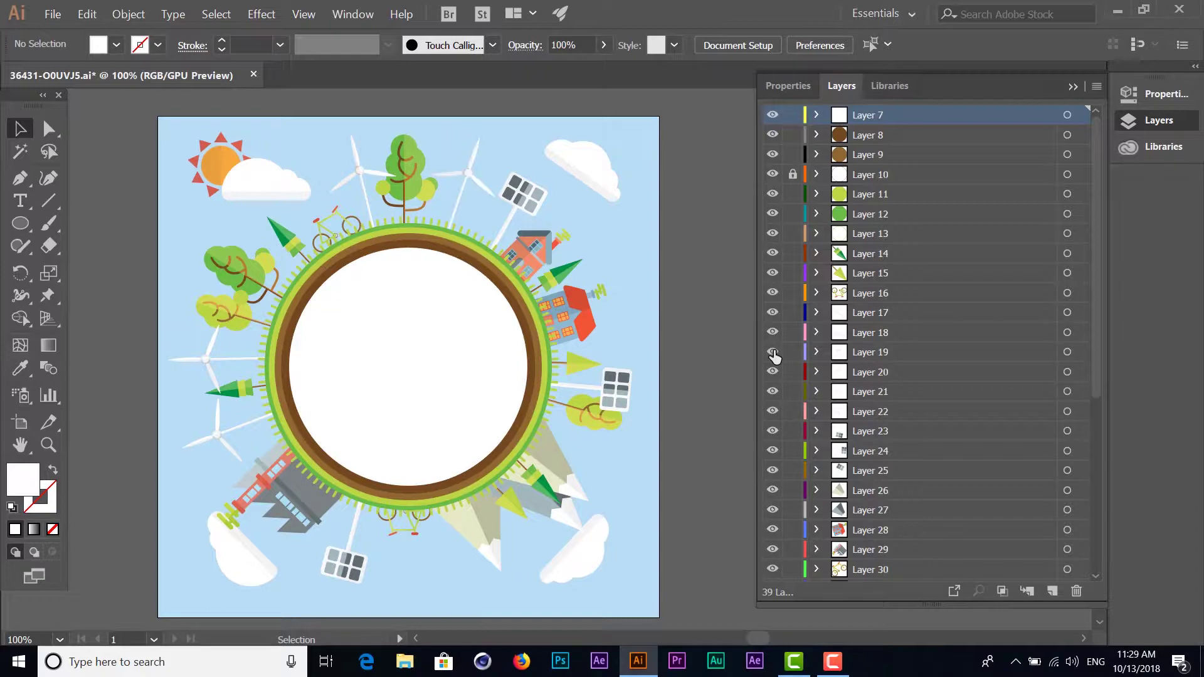
left_click(816, 352)
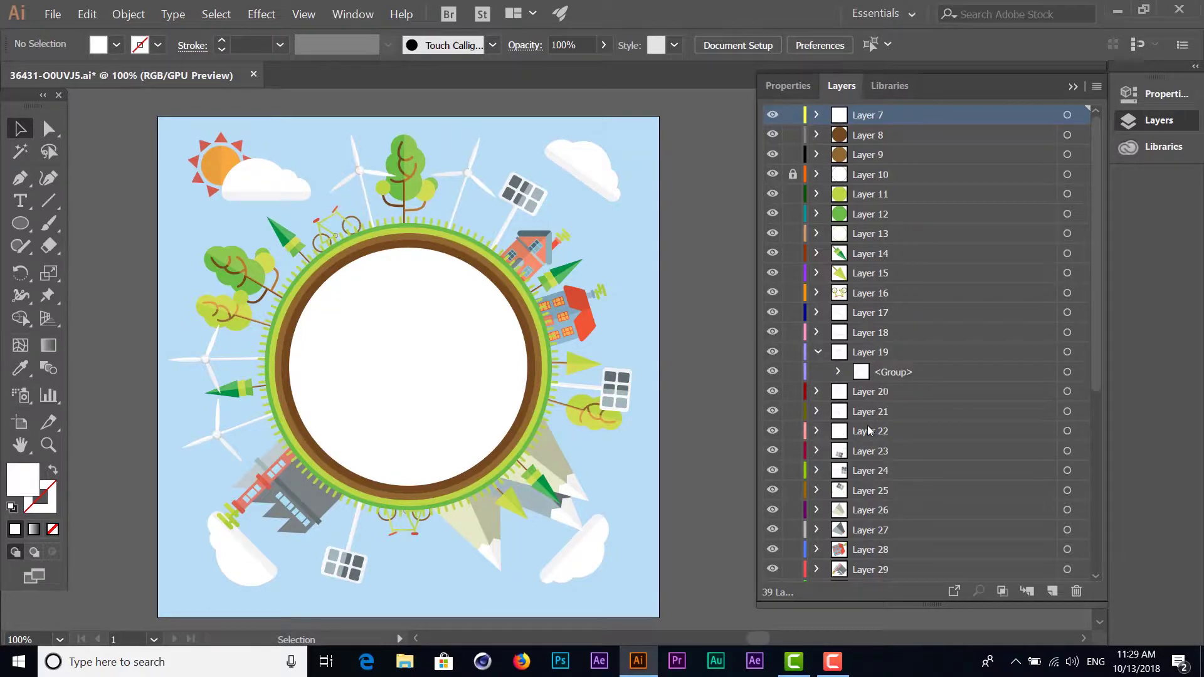
left_click(837, 371)
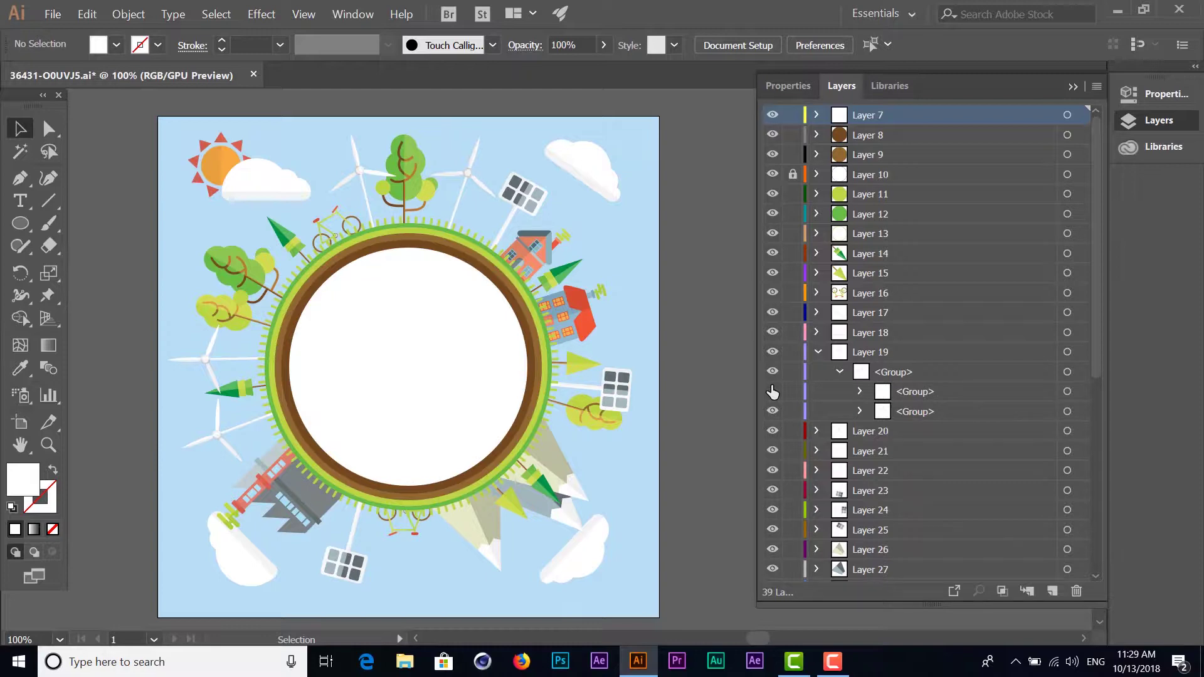
- Toggle the two nested windmill groups on and off to see what each contains
left_click(774, 411)
left_click(773, 412)
left_click(773, 391)
left_click(772, 392)
left_click(774, 412)
left_click(774, 412)
left_click(773, 393)
left_click(774, 411)
left_click(774, 411)
- Select and deselect the top windmill, then hide the first nested group
left_click(453, 181)
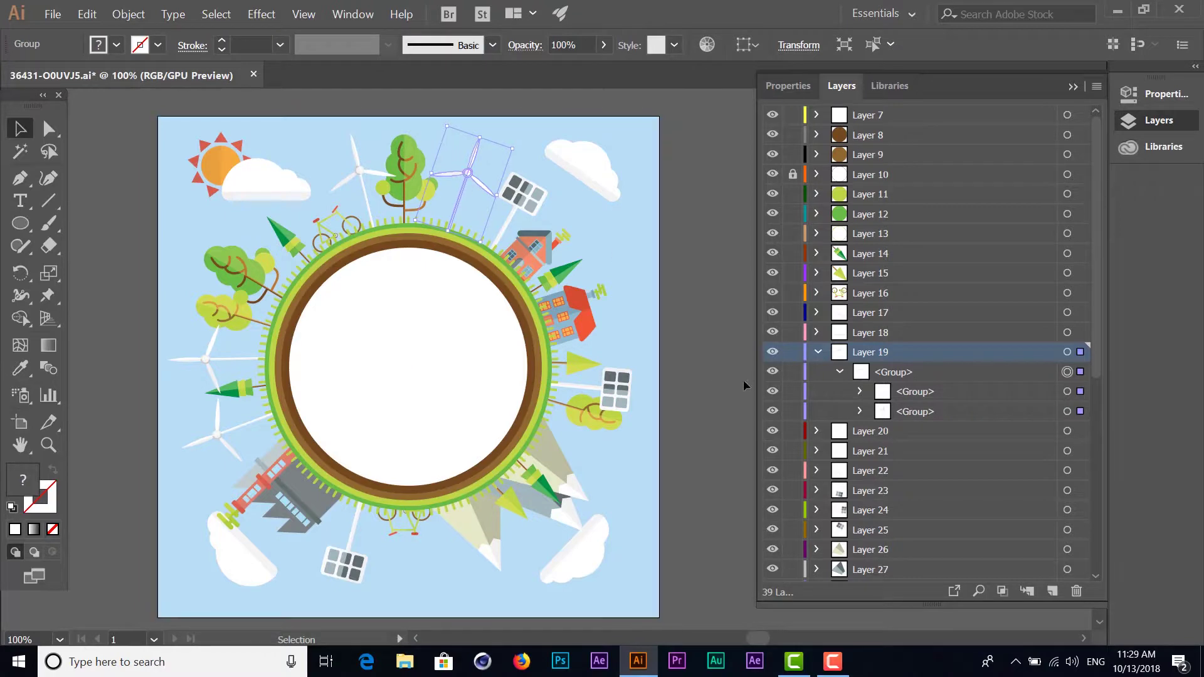
left_click(706, 378)
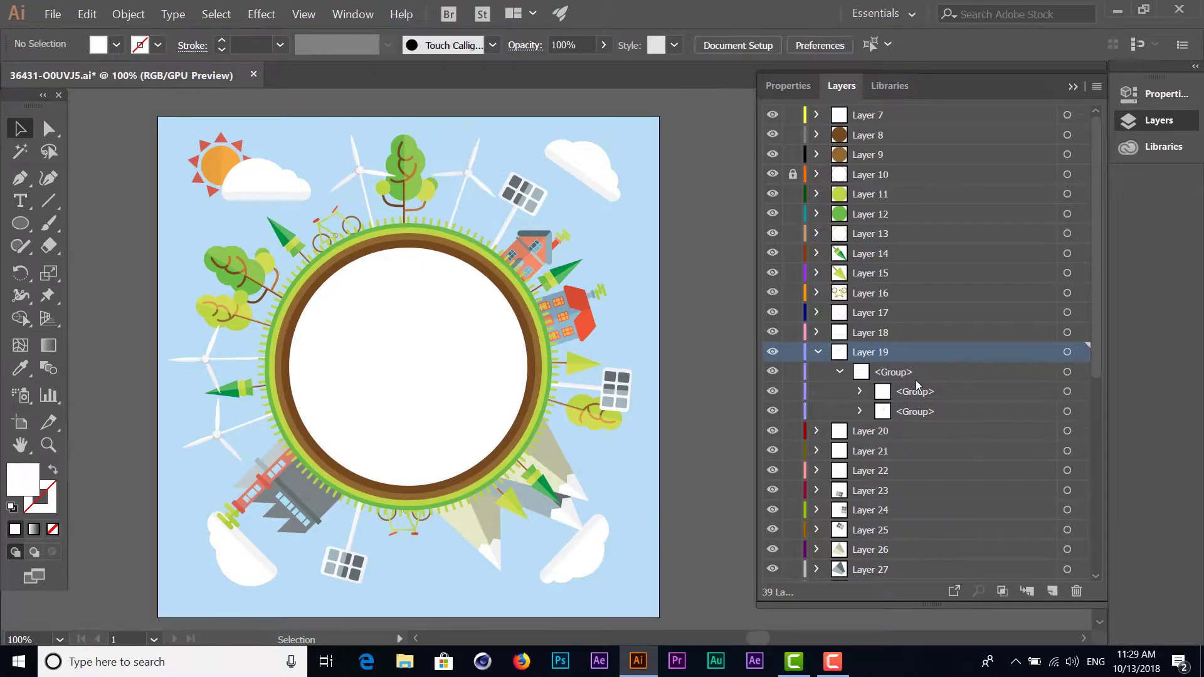
left_click(771, 391)
left_click(772, 391)
left_click(772, 411)
left_click(817, 353)
left_click(772, 372)
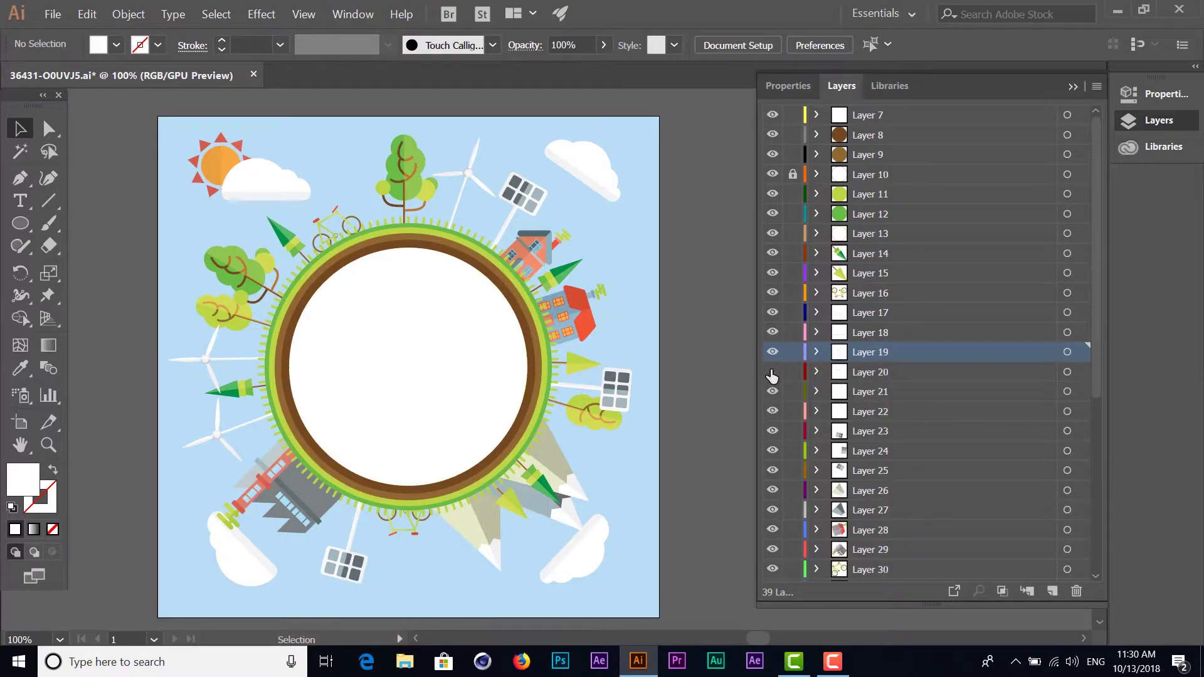
left_click(772, 391)
left_click(772, 391)
left_click(772, 411)
left_click(772, 431)
left_click(772, 431)
left_click(772, 451)
left_click(772, 470)
left_click(772, 490)
left_click(771, 490)
left_click(772, 510)
left_click(771, 530)
left_click(771, 549)
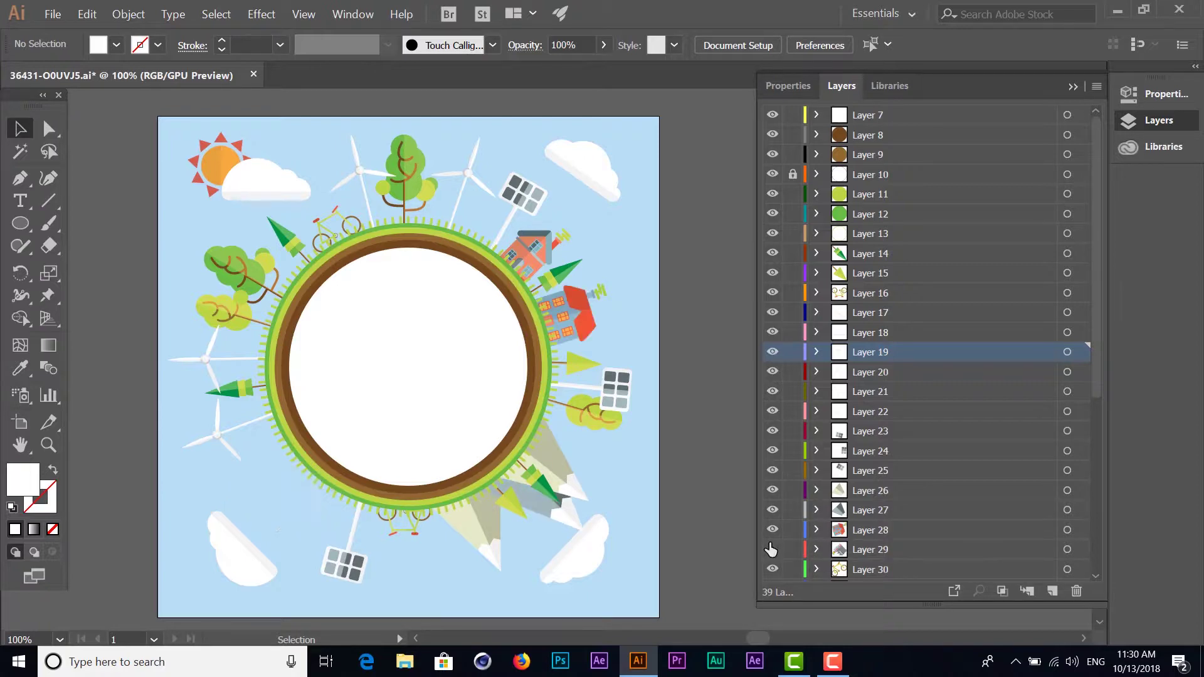
left_click(771, 549)
left_click(770, 569)
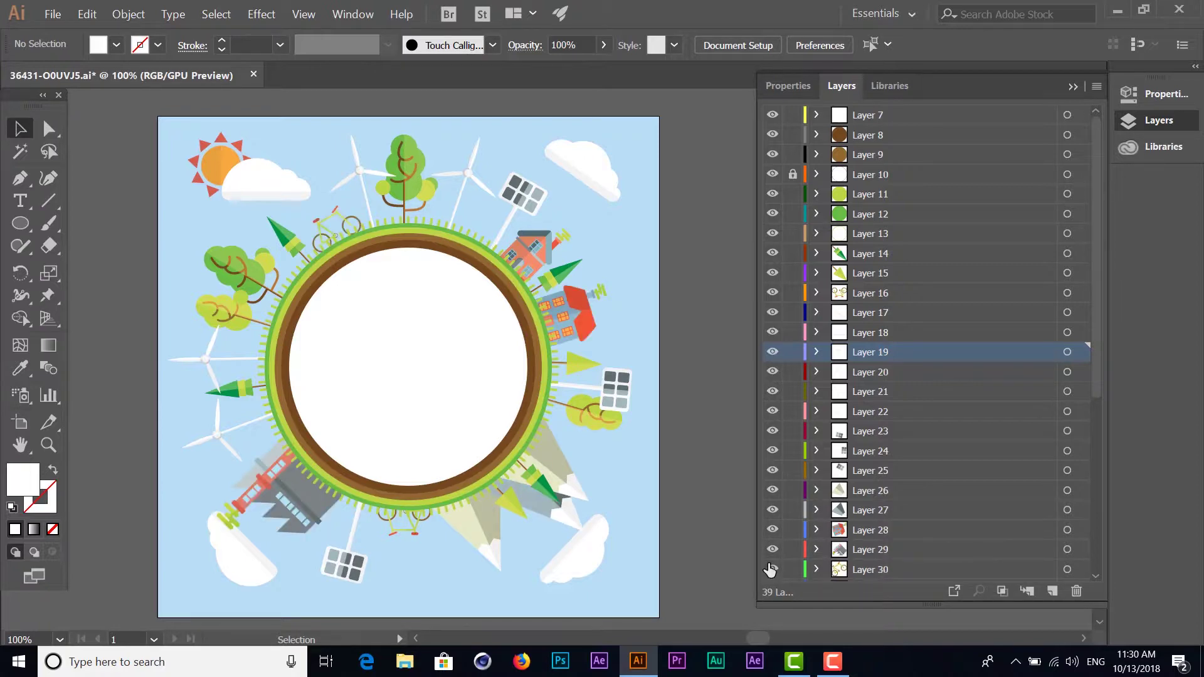
left_click_drag(1096, 362, 1093, 494)
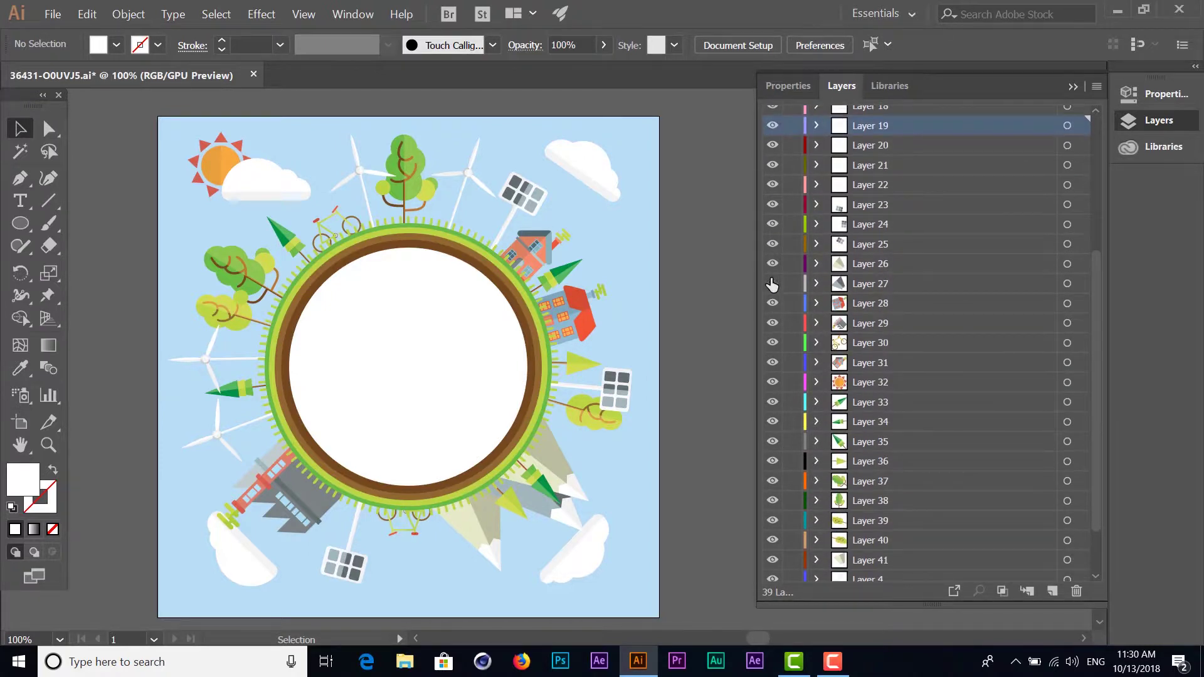
left_click(772, 283)
left_click(771, 303)
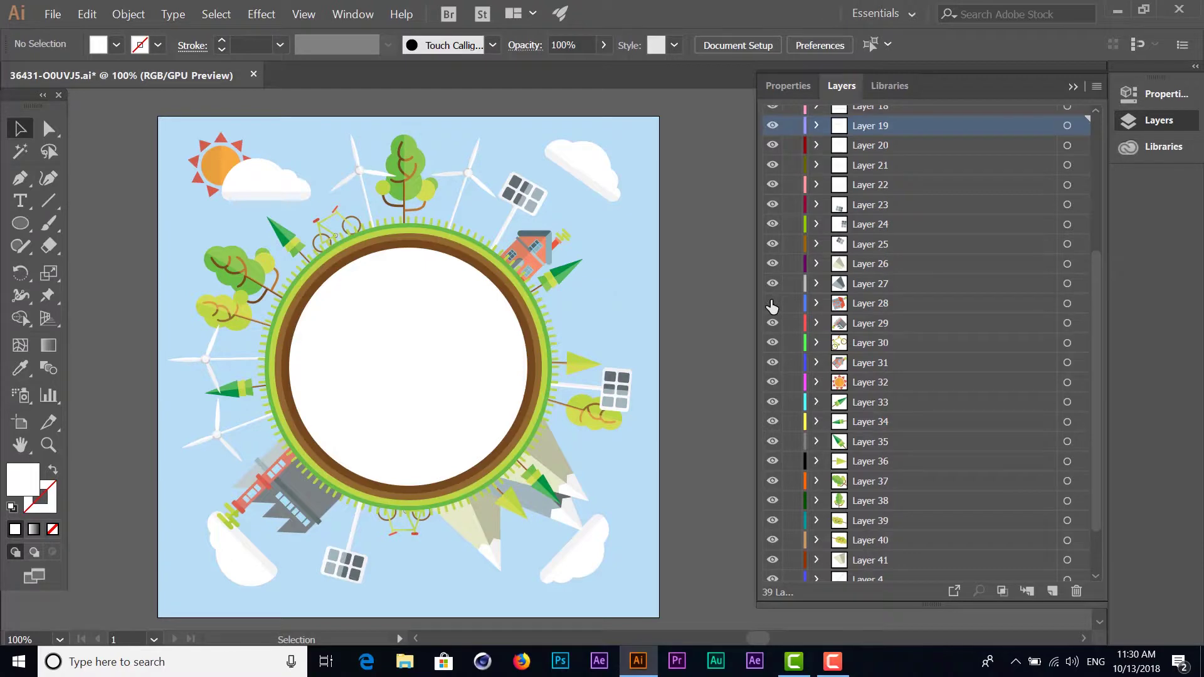
left_click(771, 323)
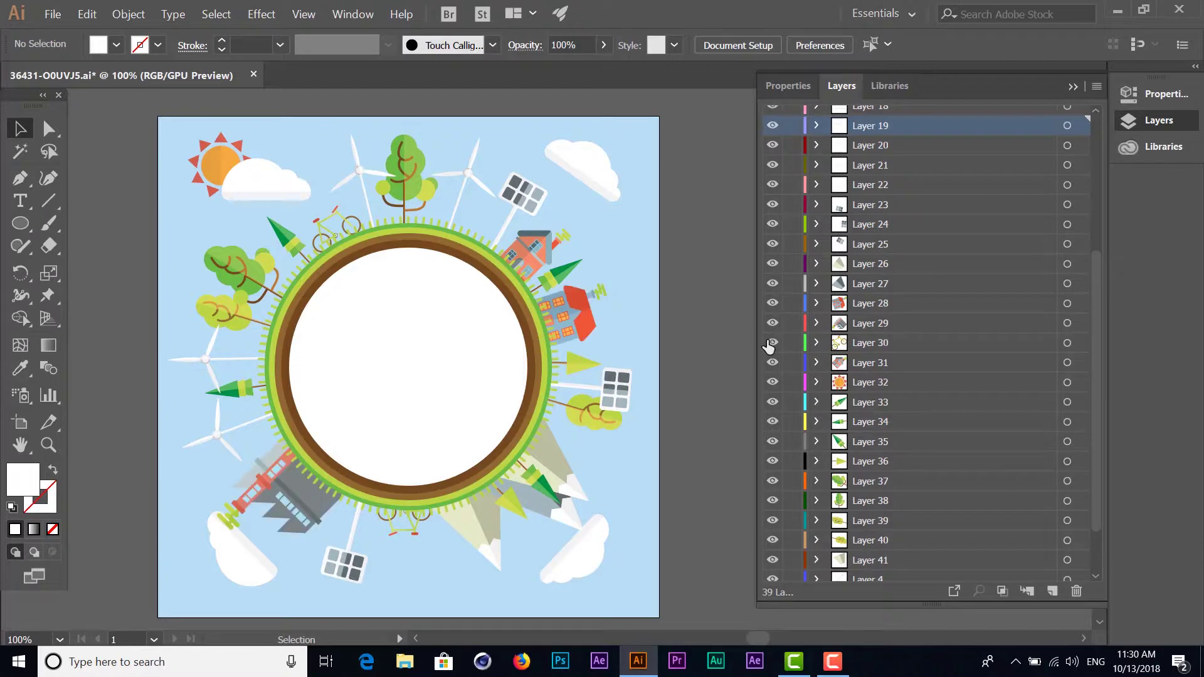
left_click(772, 342)
left_click(772, 382)
left_click(772, 422)
left_click(772, 461)
left_click(774, 469)
left_click(772, 501)
scroll(772, 489, "down", 3)
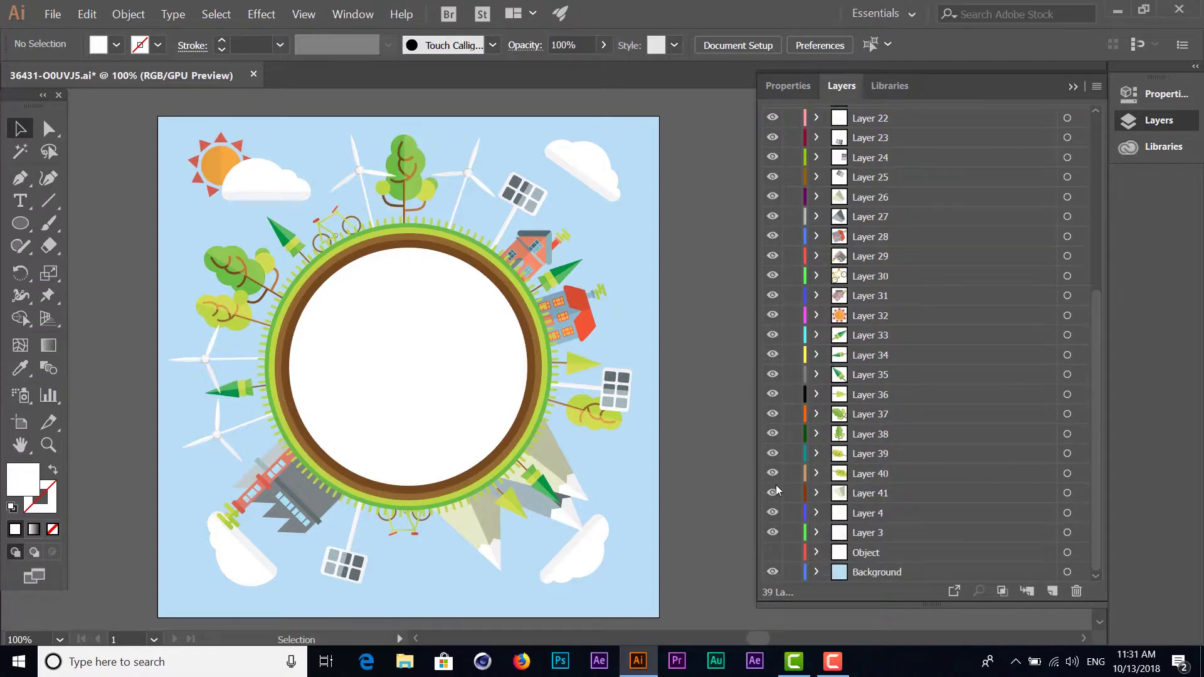
left_click(773, 493)
left_click(772, 513)
- Restore Layer 4's visibility and delete the empty Object layer
left_click(771, 533)
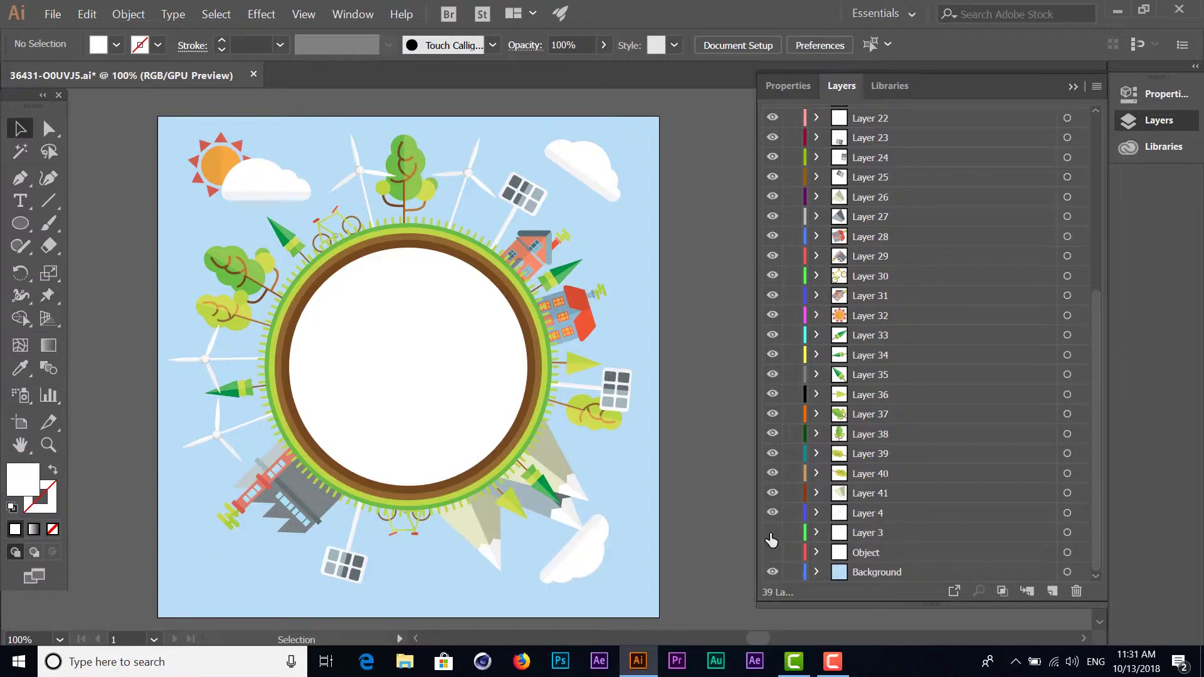
left_click(865, 553)
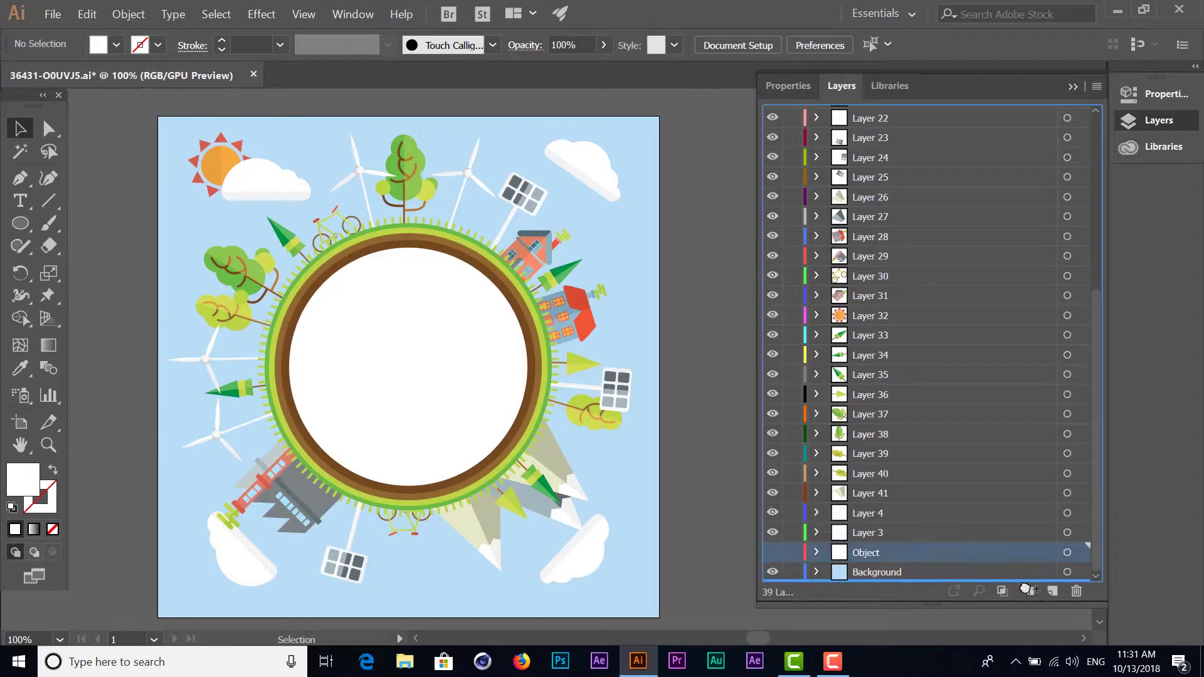
left_click(1077, 591)
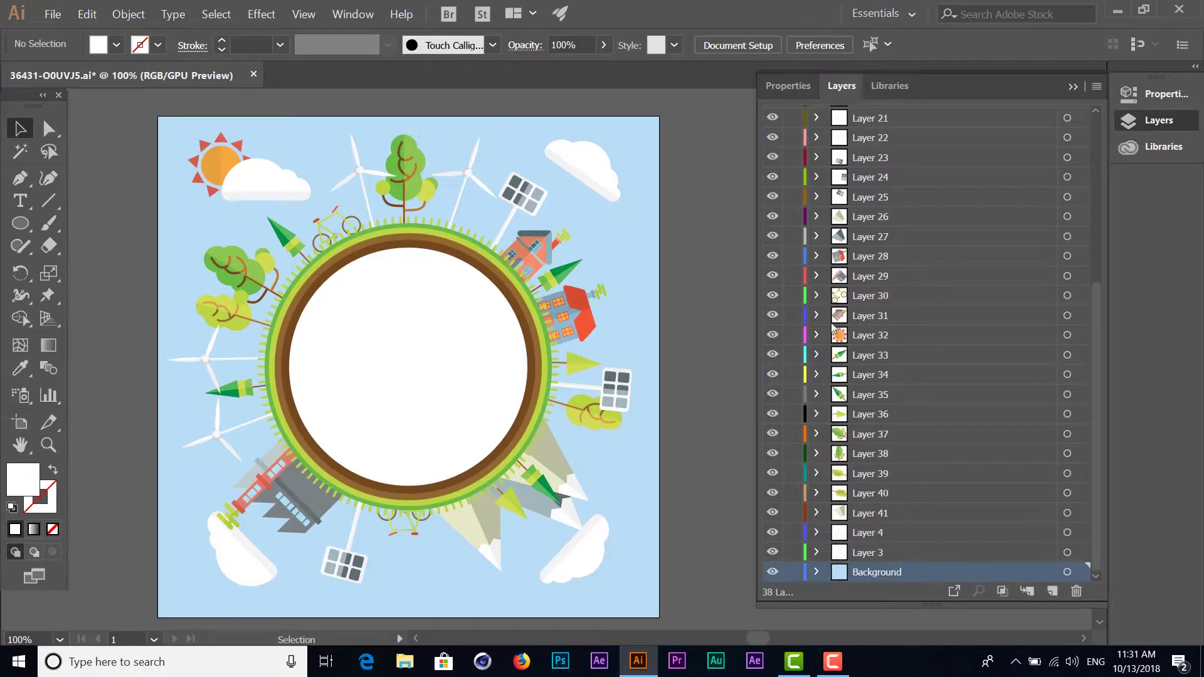
- Drag Layer 10 onto the trash to delete it, leaving 37 layers
scroll(834, 326, "up", 5)
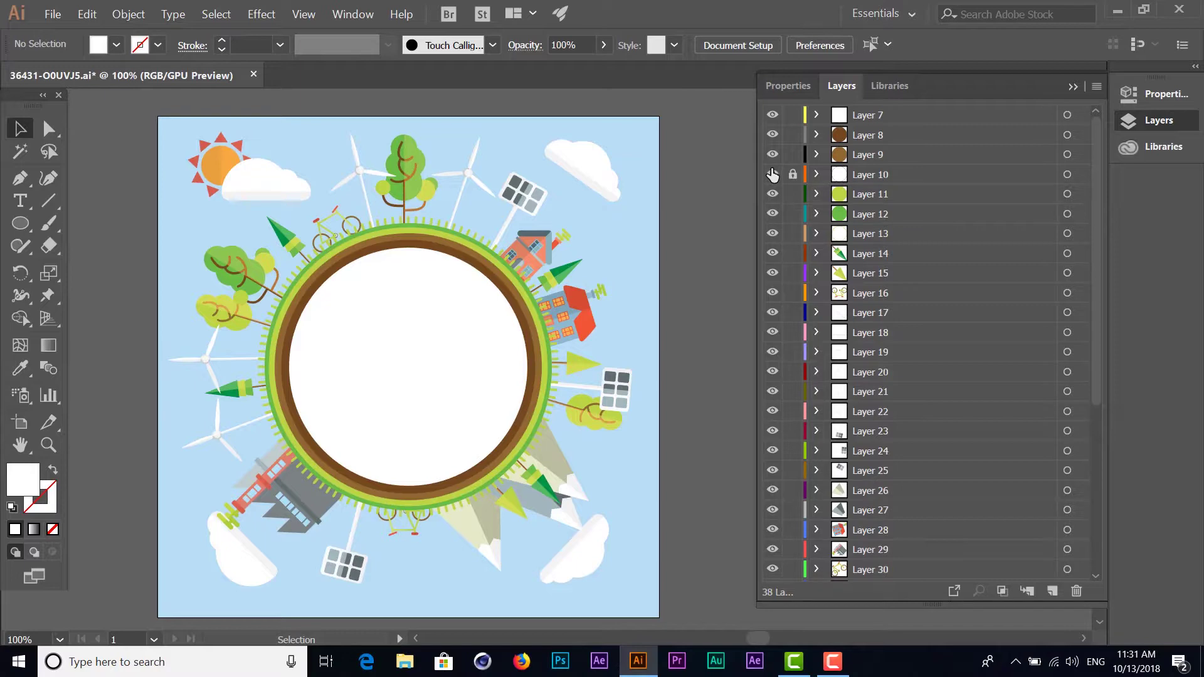
left_click_drag(856, 175, 1076, 590)
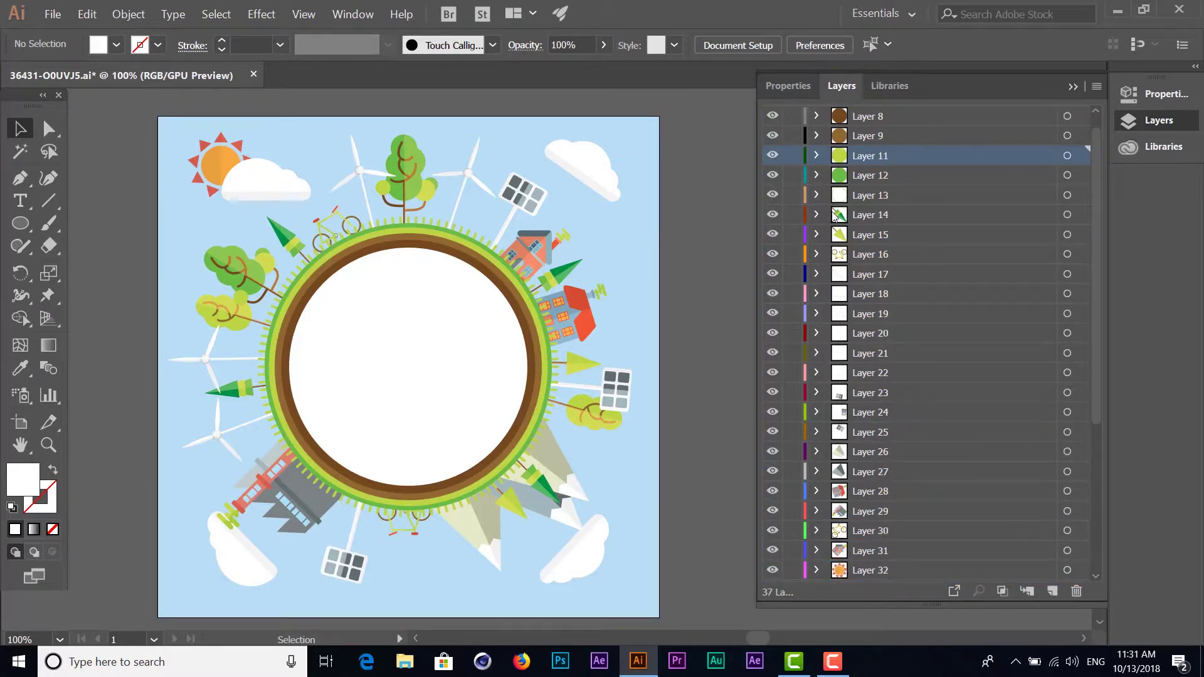
scroll(836, 216, "up", 1)
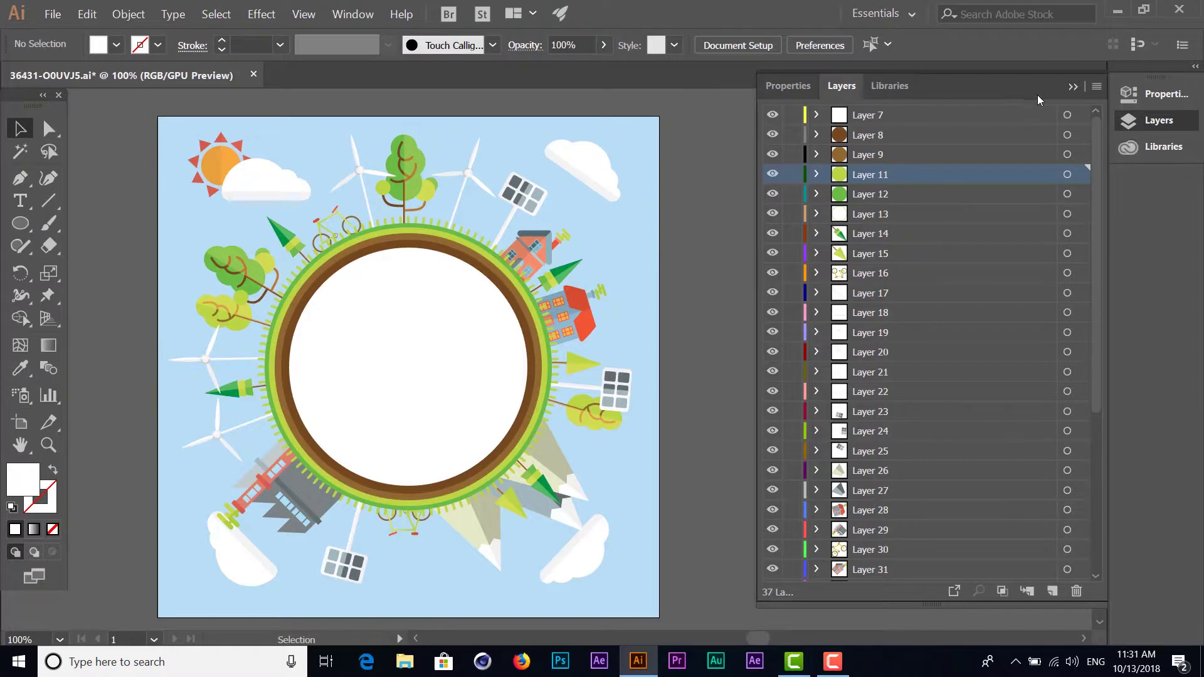
left_click(1073, 87)
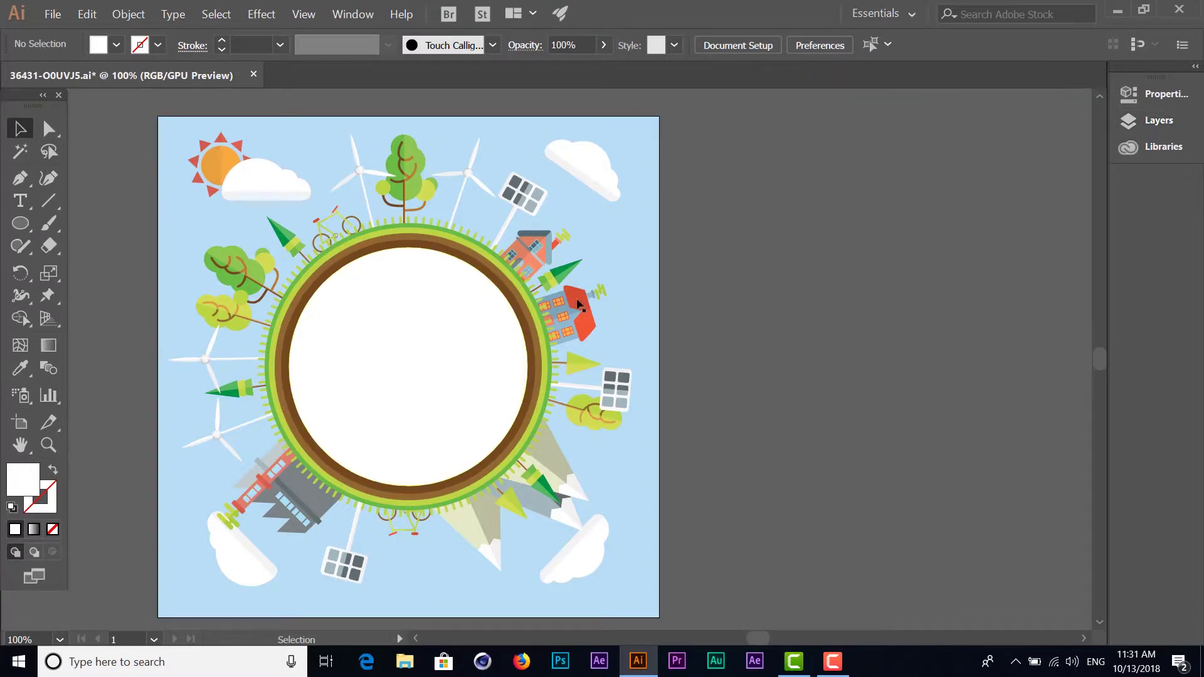
left_click(1154, 121)
- Target the Background layer to select its light-blue backdrop rectangle
scroll(913, 437, "down", 5)
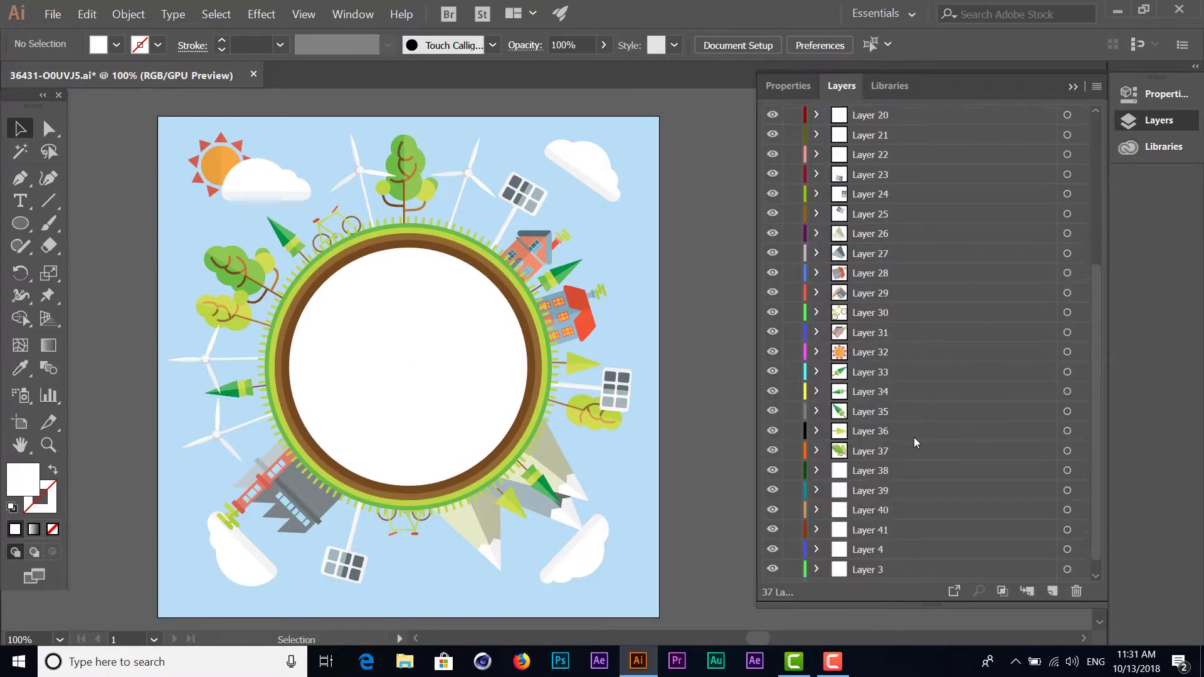
left_click(856, 572)
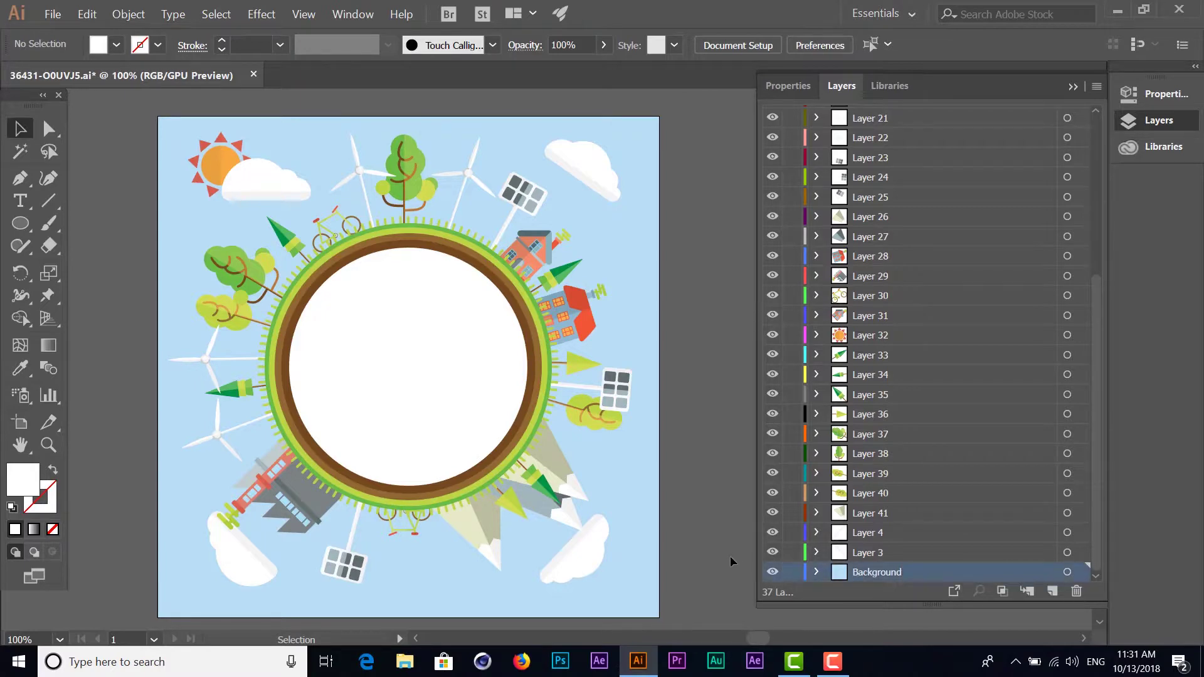
left_click(771, 573)
left_click(1066, 572)
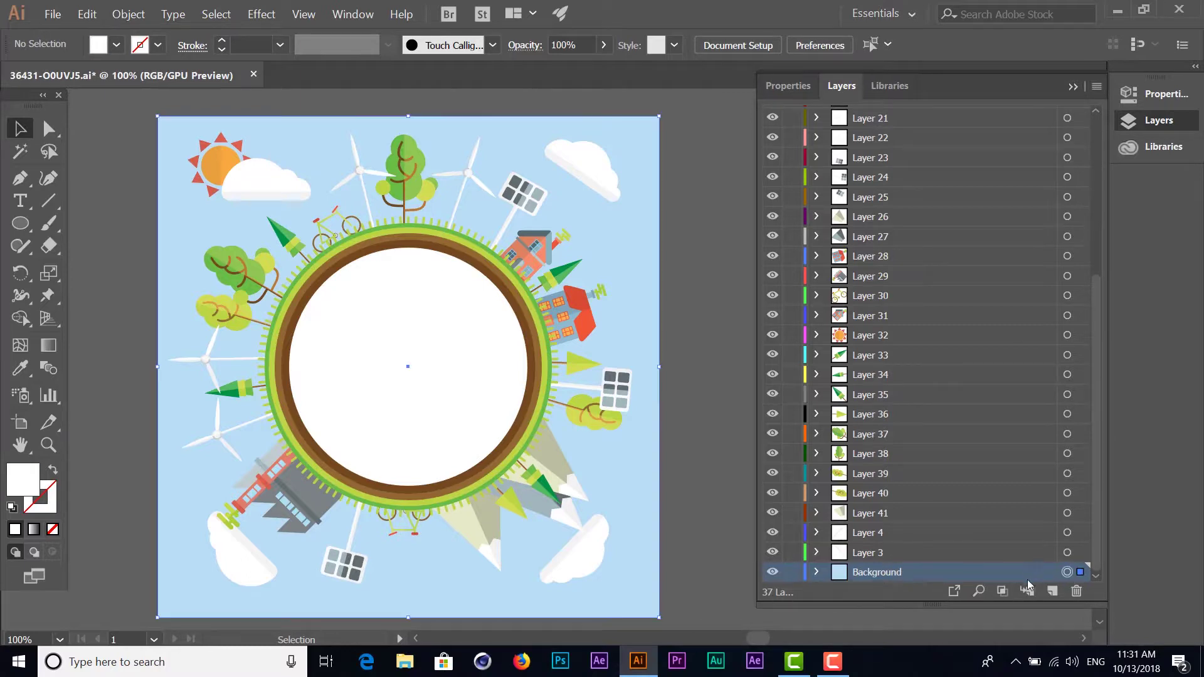
left_click(1071, 88)
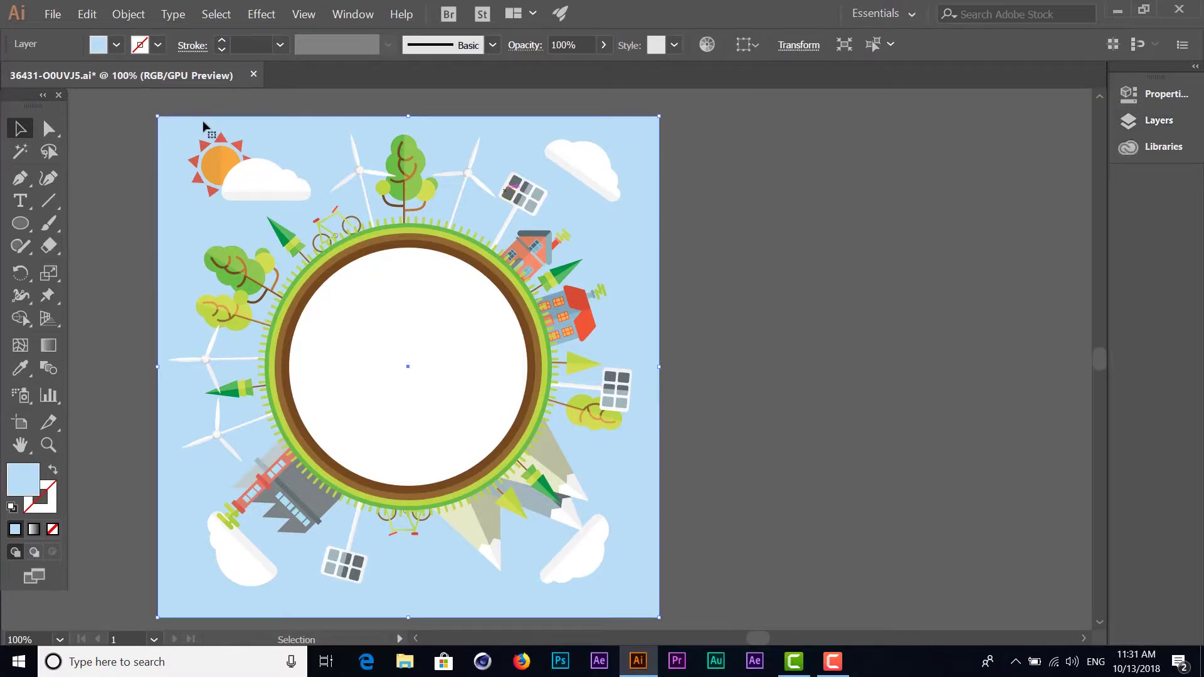
- With the Artboard tool, set the artboard preset to HDV/HDTV 720 (45.16 × 25.4 cm)
left_click(22, 432)
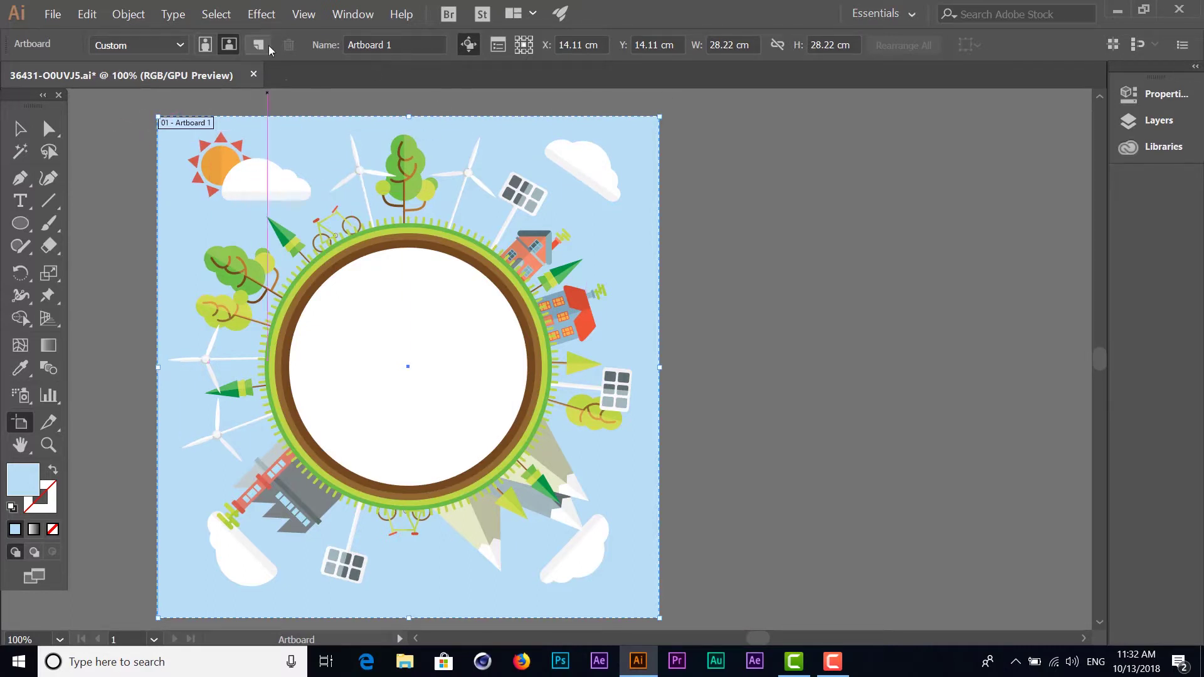
left_click(180, 46)
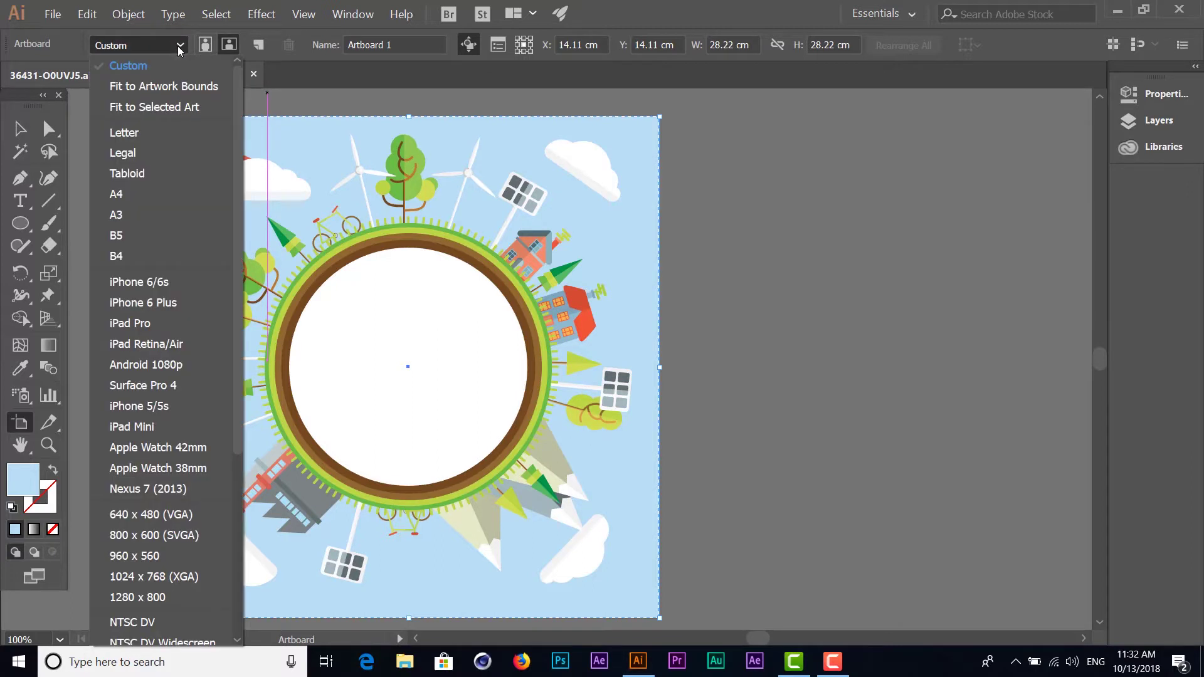
scroll(145, 439, "down", 5)
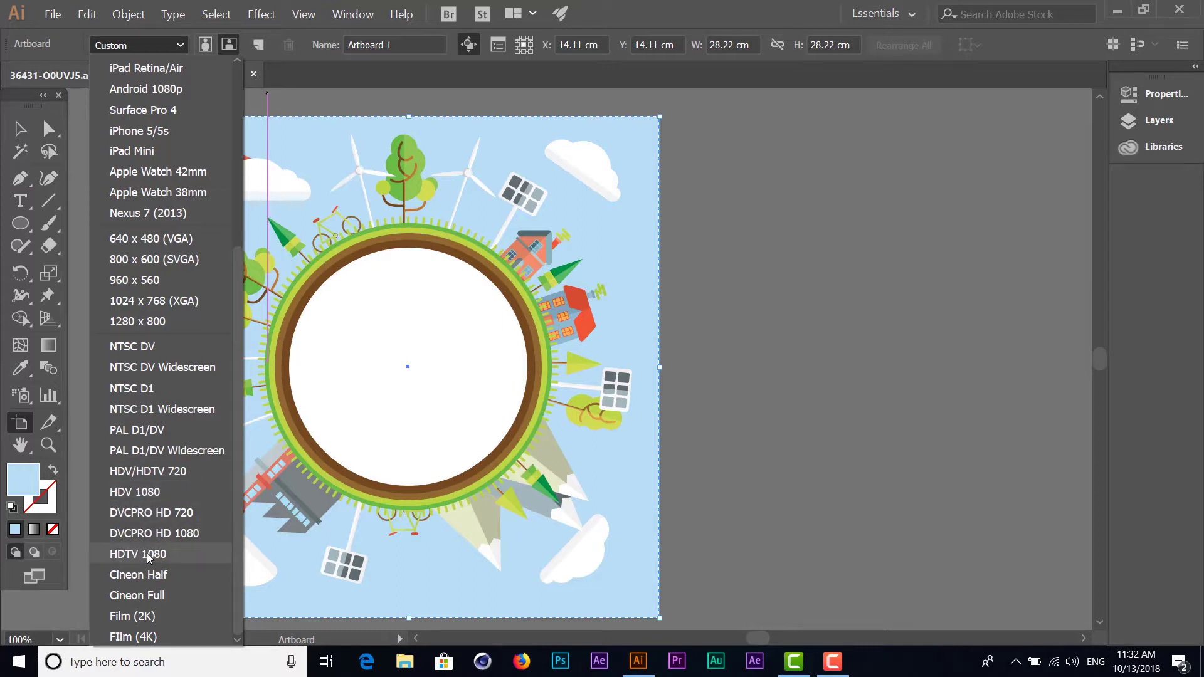
left_click(139, 553)
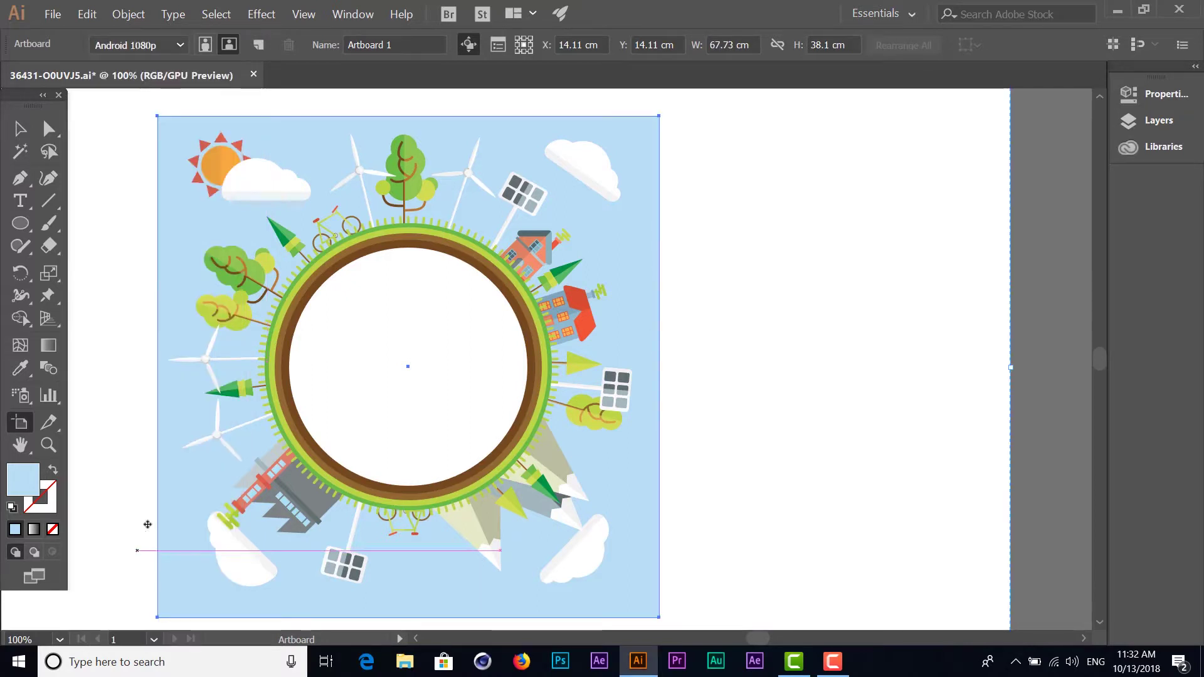
left_click(181, 44)
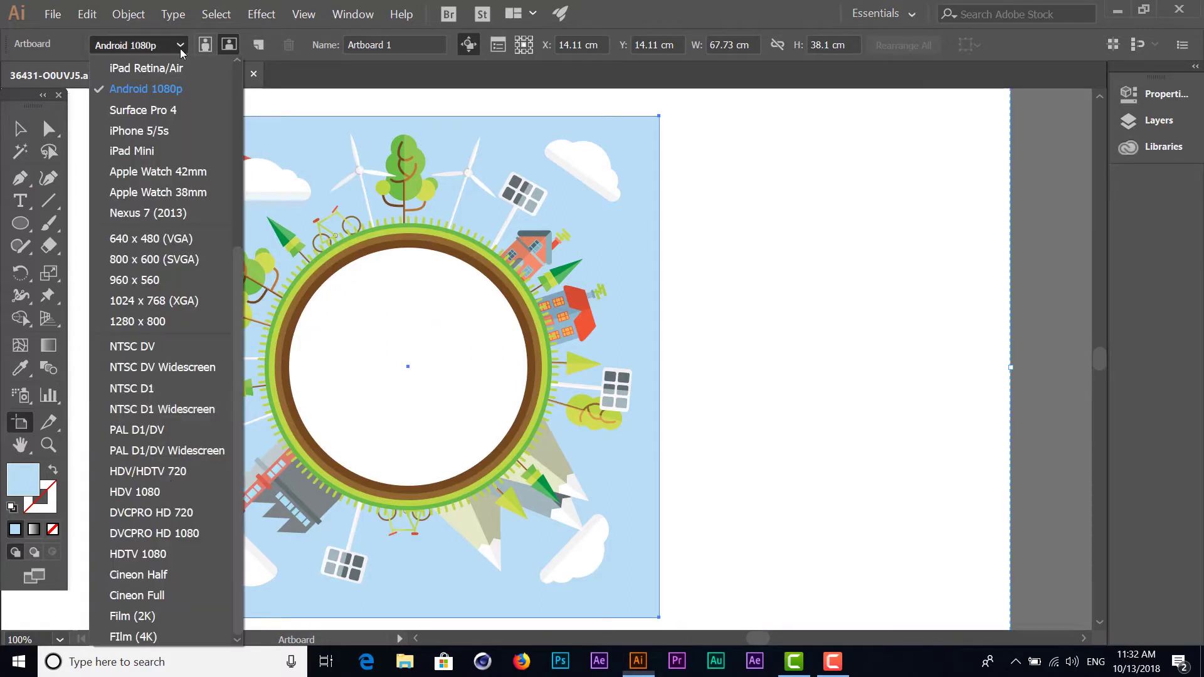
left_click(150, 497)
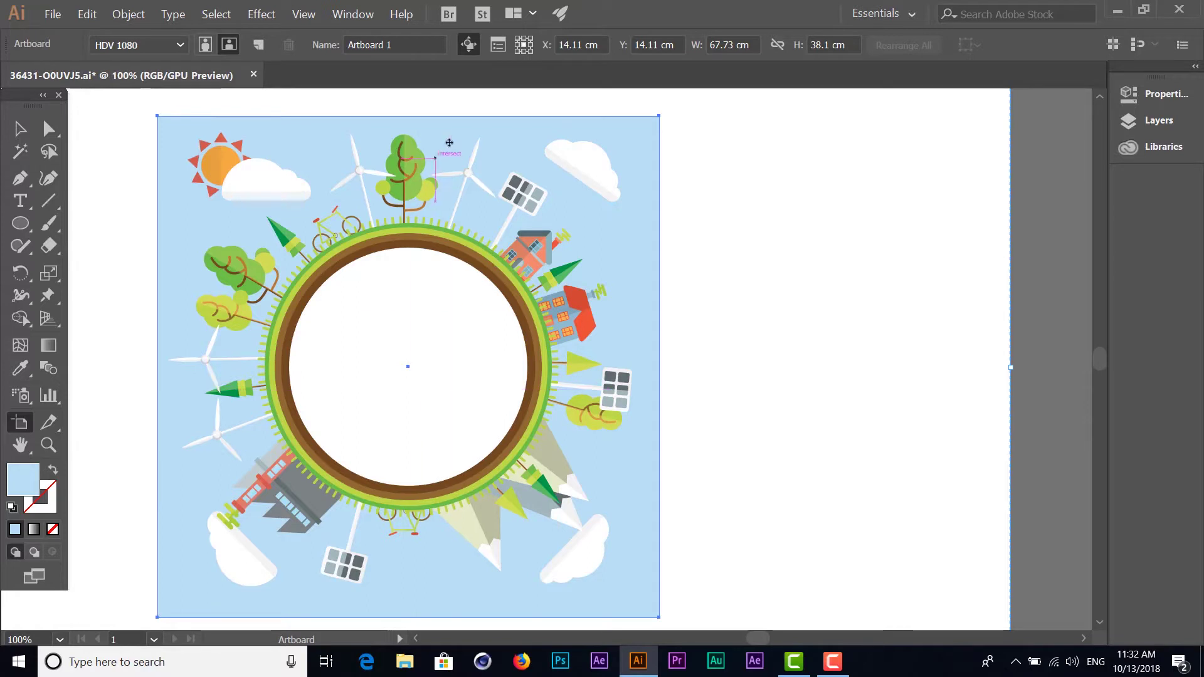
left_click(176, 44)
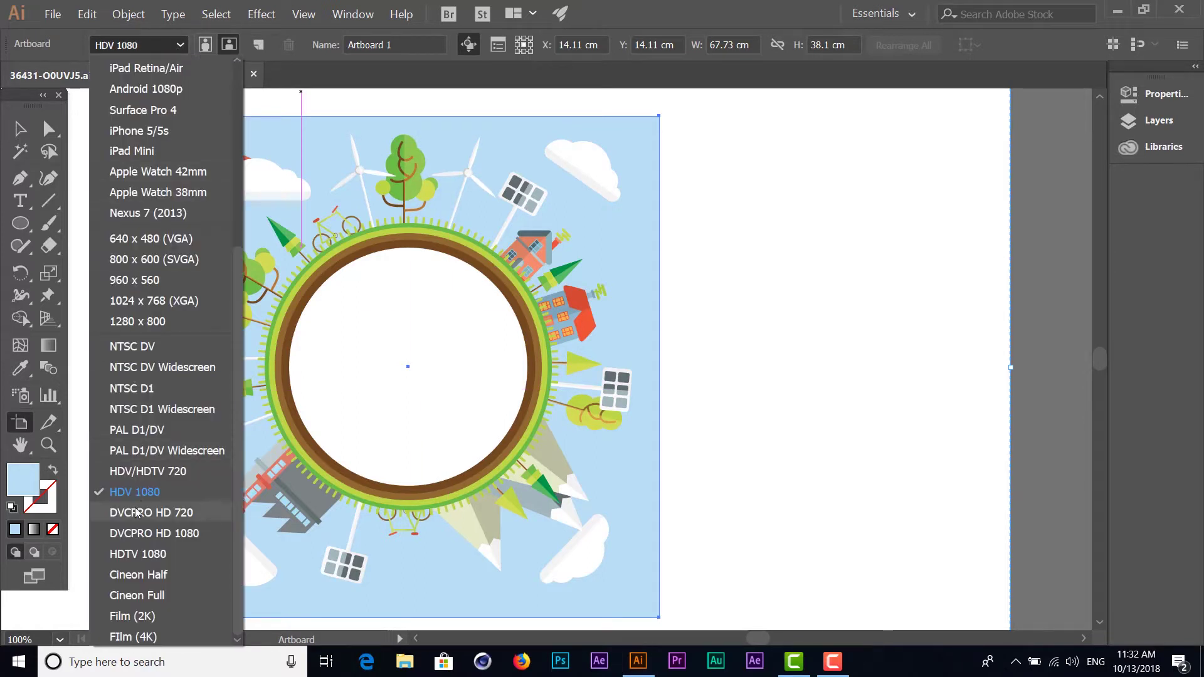
left_click(135, 558)
left_click(164, 44)
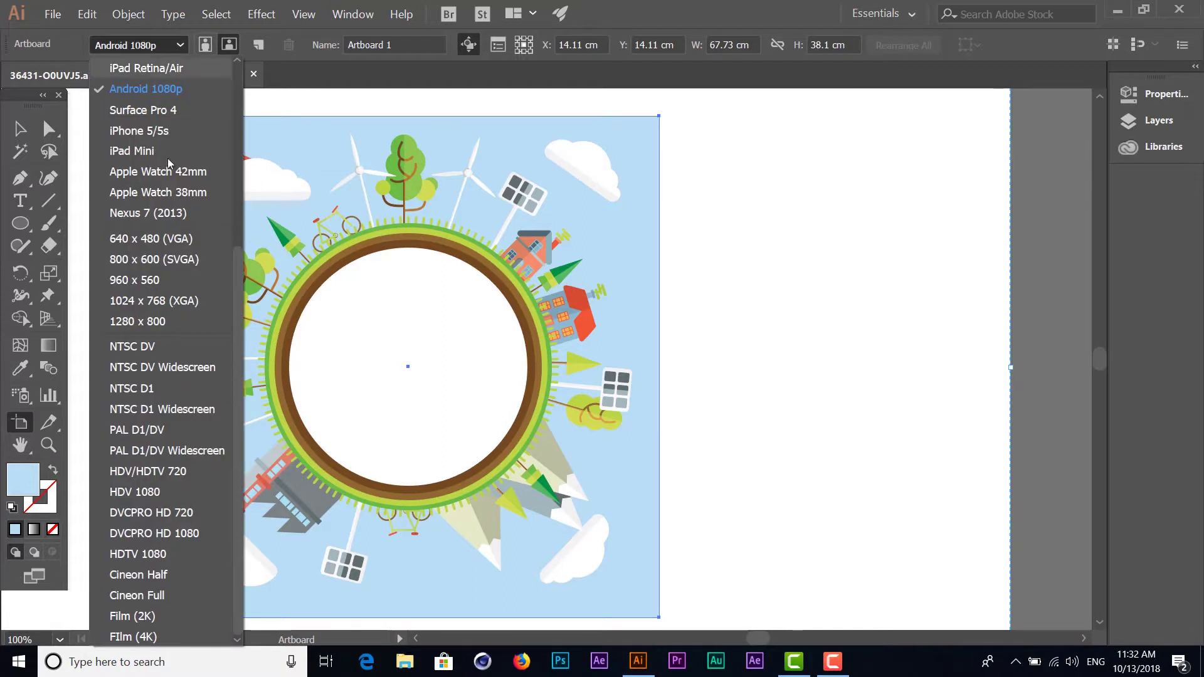
left_click(155, 472)
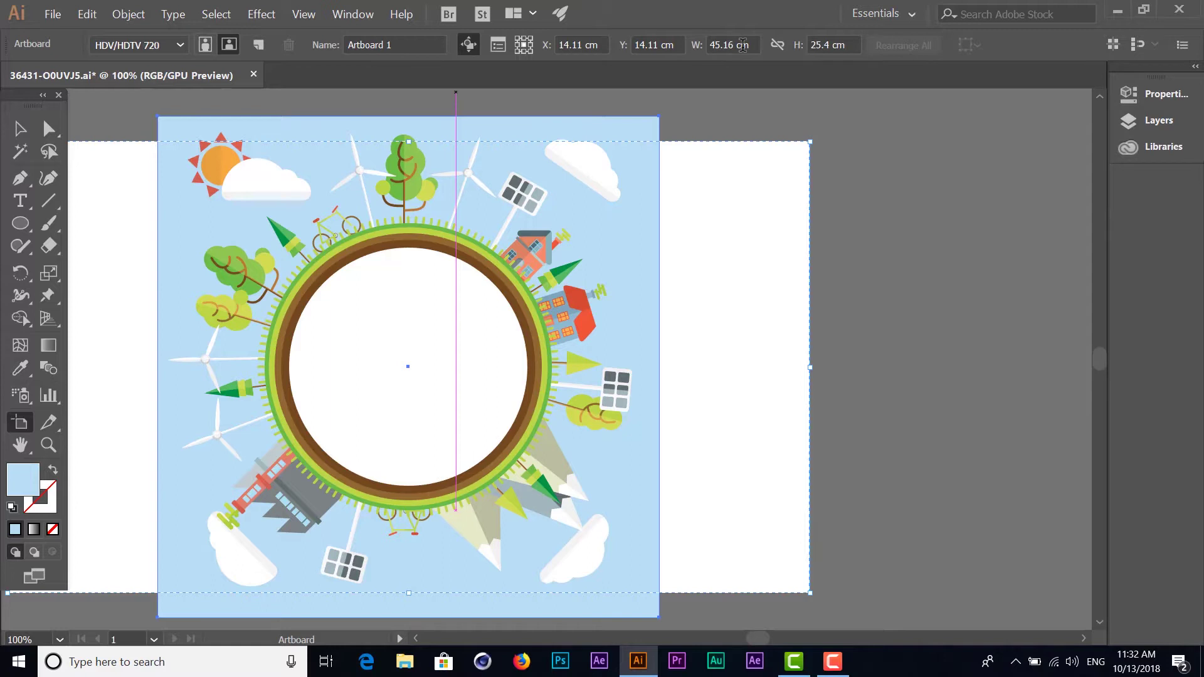
- Edit the artboard W and H fields, restoring the 28.22 × 28.22 cm square
left_click_drag(733, 44, 705, 44)
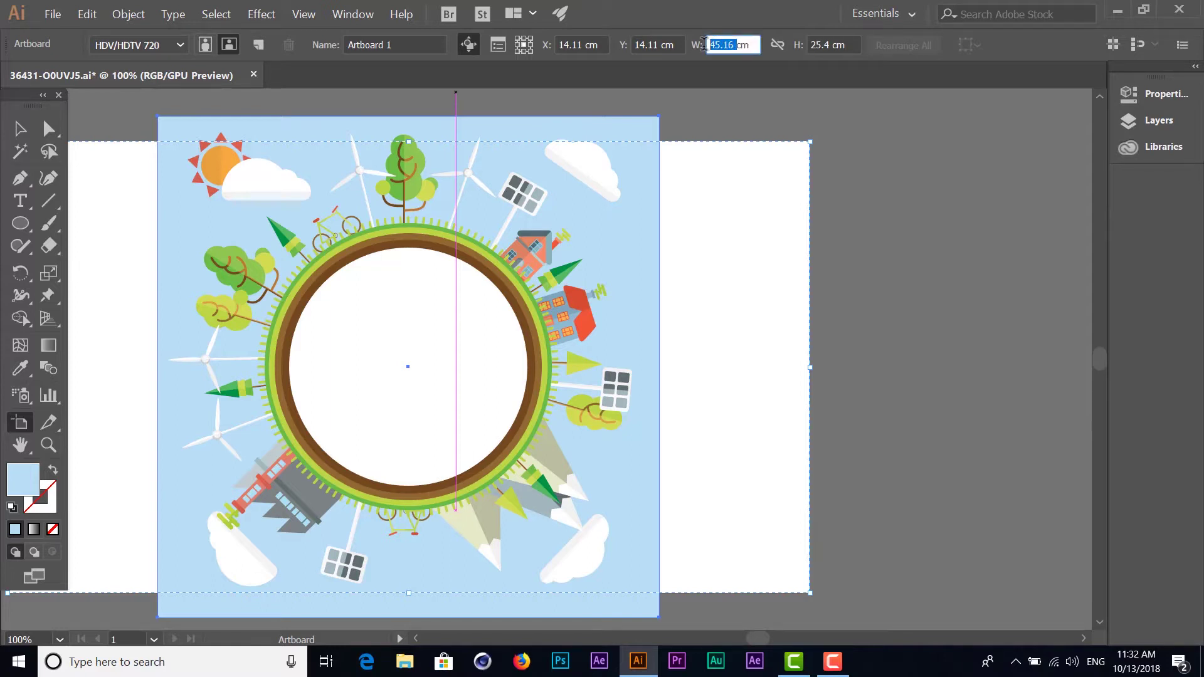
type("1")
left_click_drag(810, 43, 827, 44)
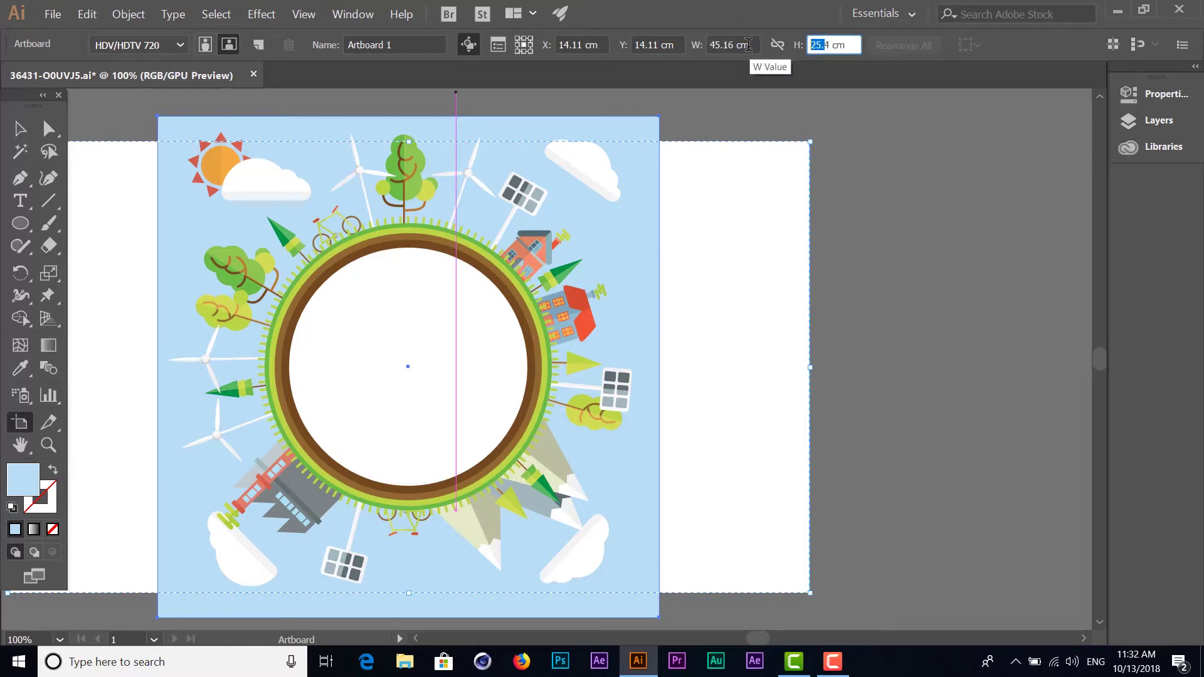
left_click_drag(736, 44, 678, 45)
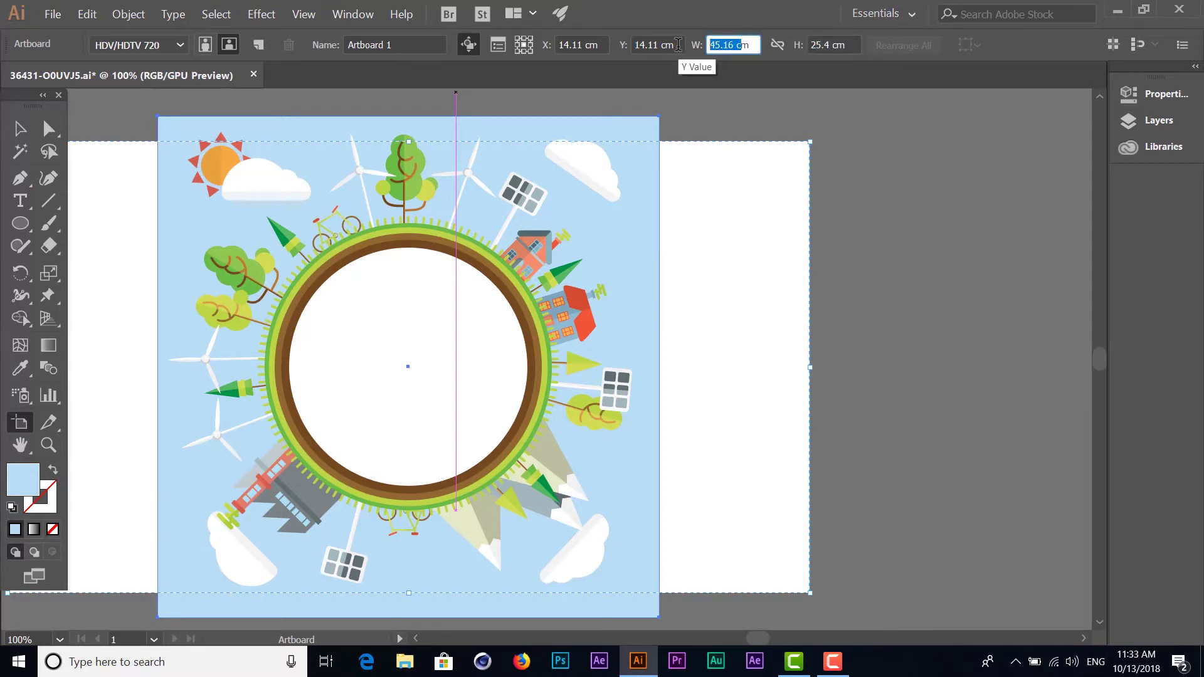
type("1")
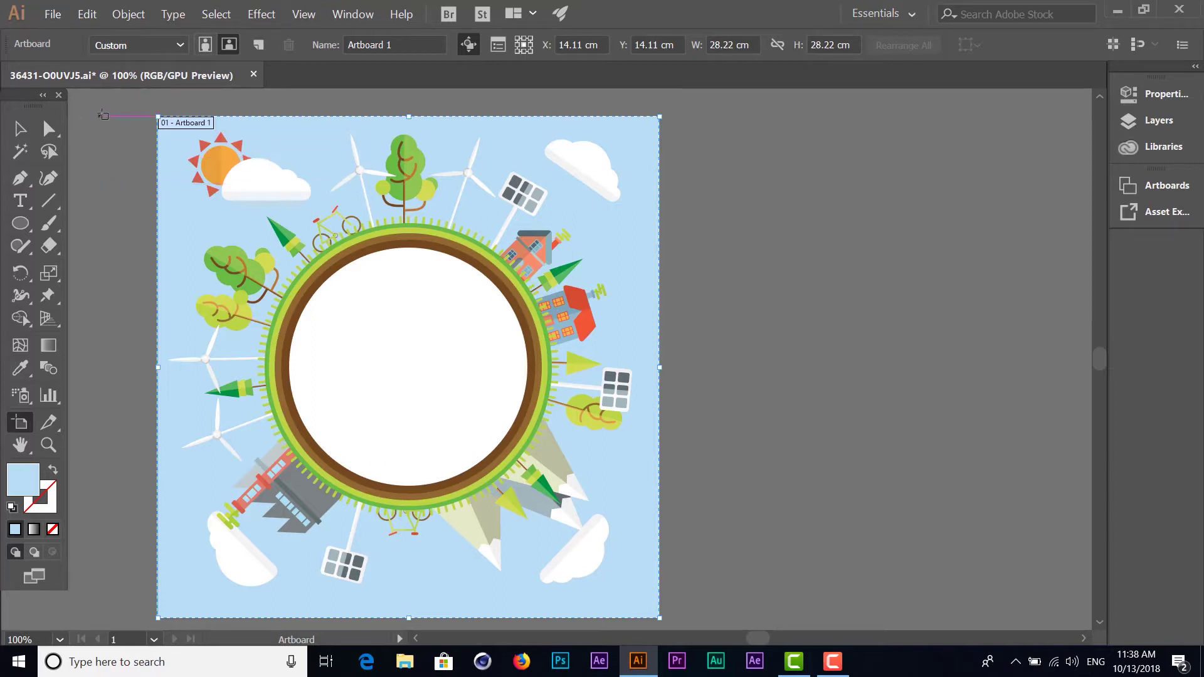
- Create a new 1920 × 1080 px document from the Film & Video HDV/HDTV 1080 preset
left_click(52, 14)
left_click(59, 35)
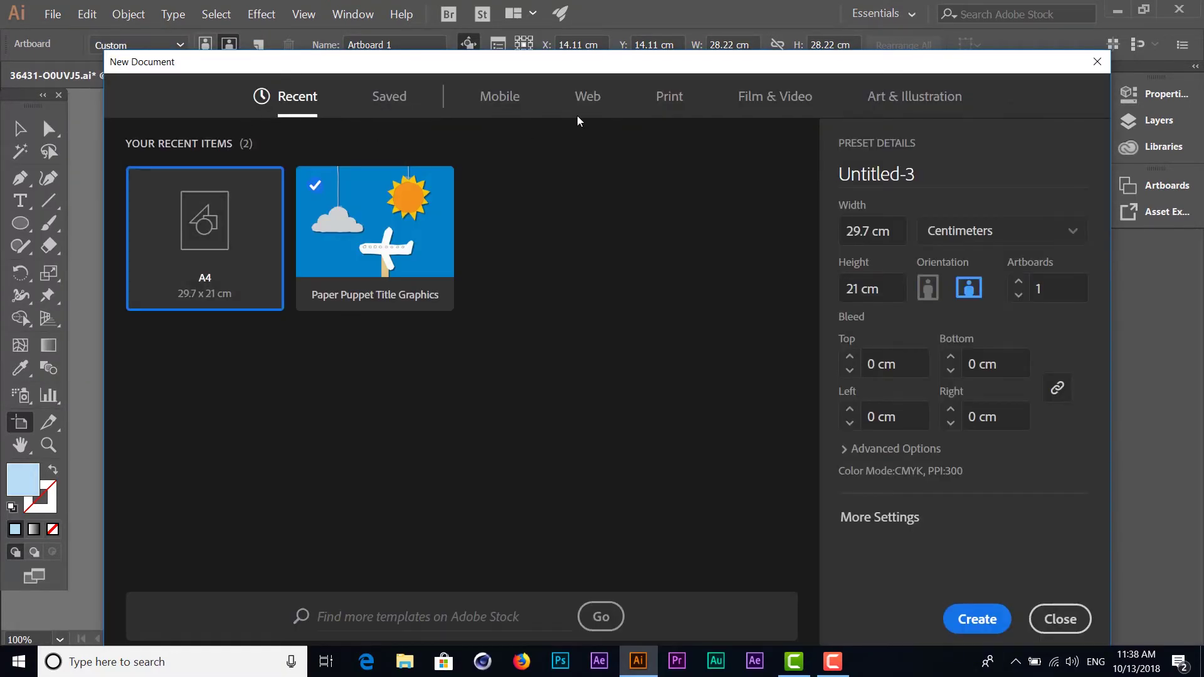
left_click(775, 96)
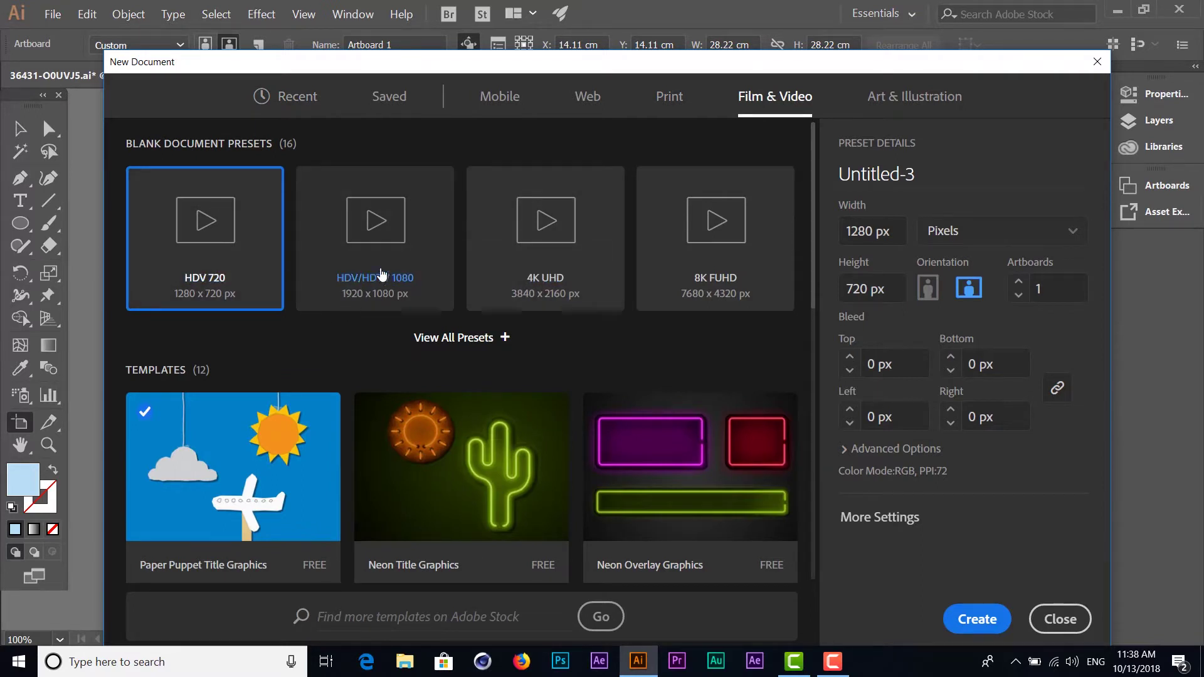
left_click(343, 261)
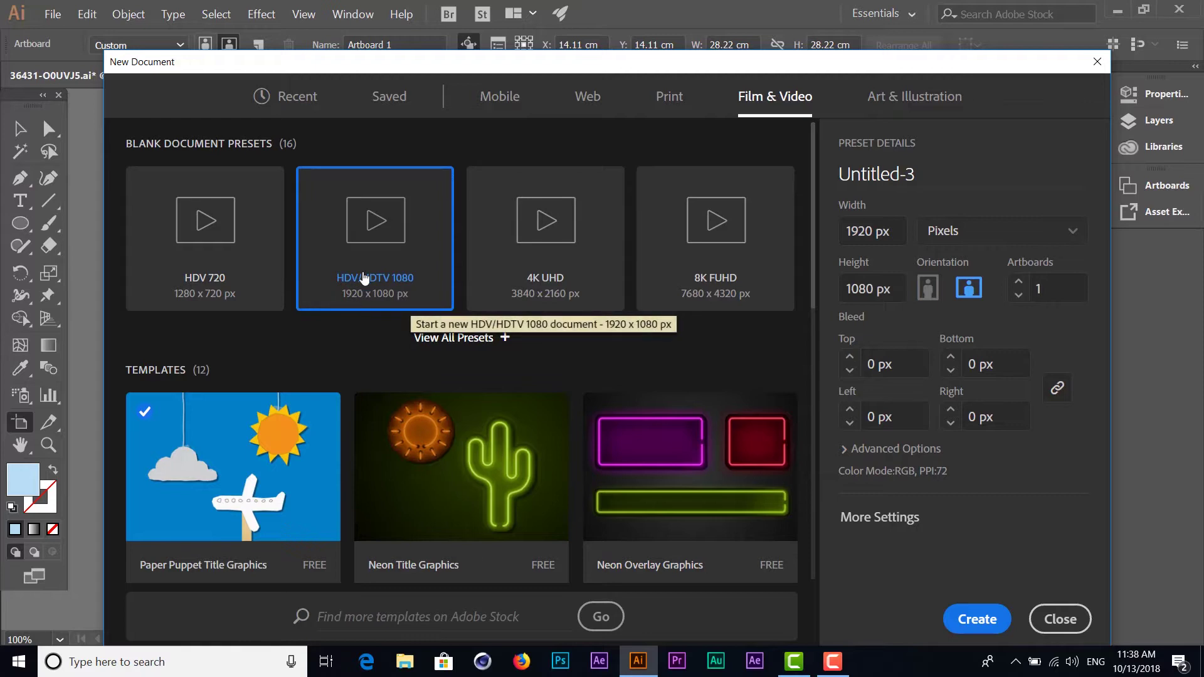
left_click(976, 620)
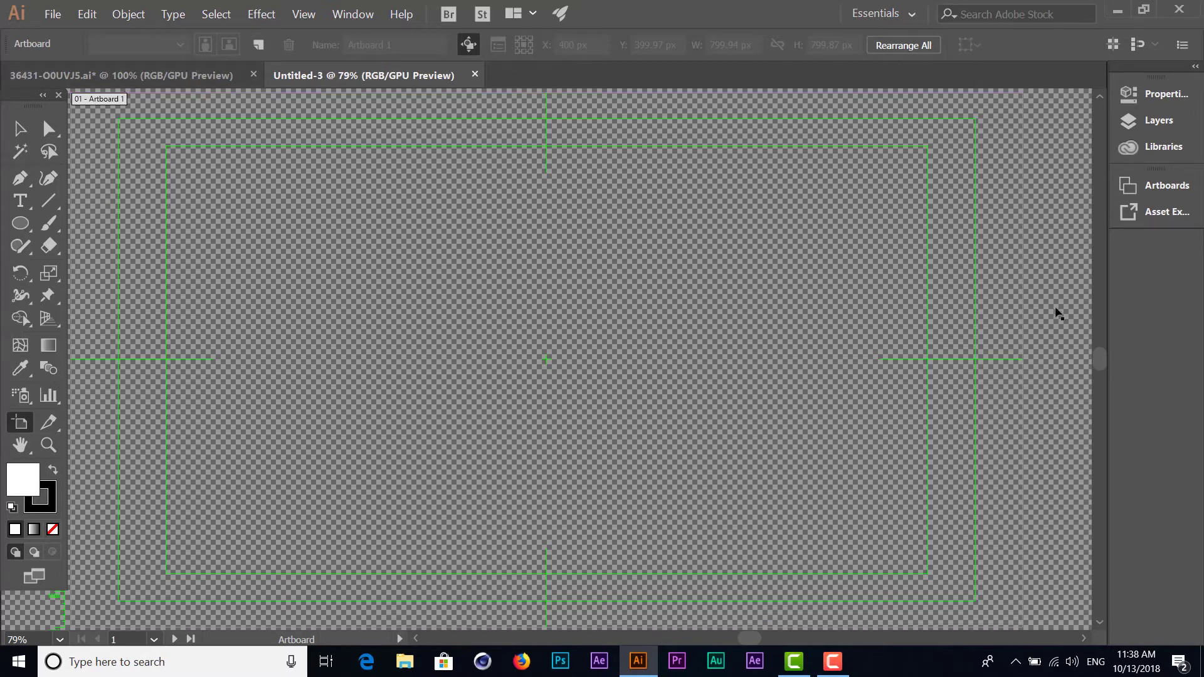
- Return to the original globe file, show its layers and switch to the Selection tool
left_click(160, 73)
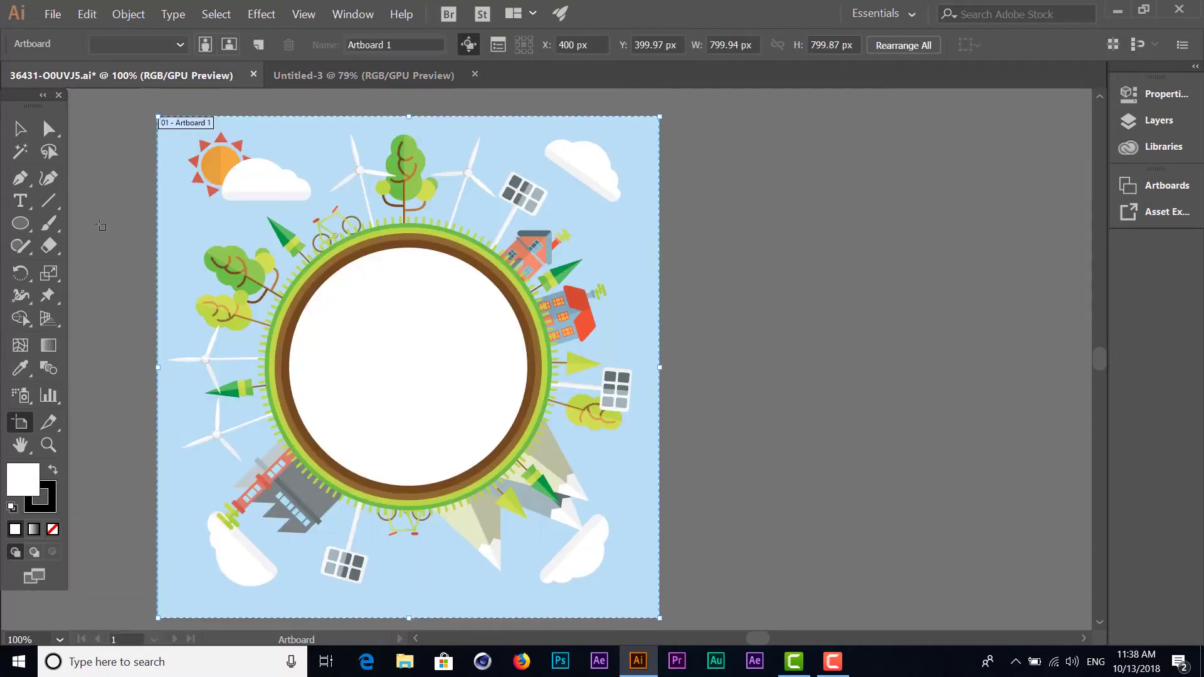
left_click(1151, 127)
scroll(980, 355, "up", 5)
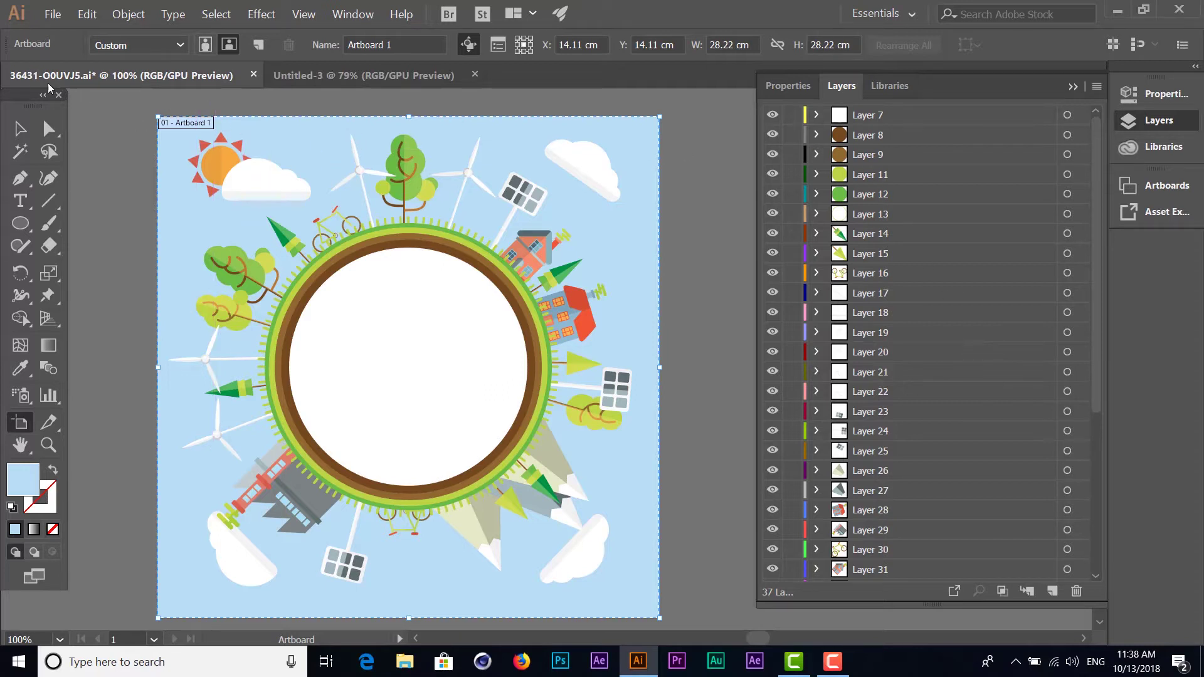
left_click(19, 129)
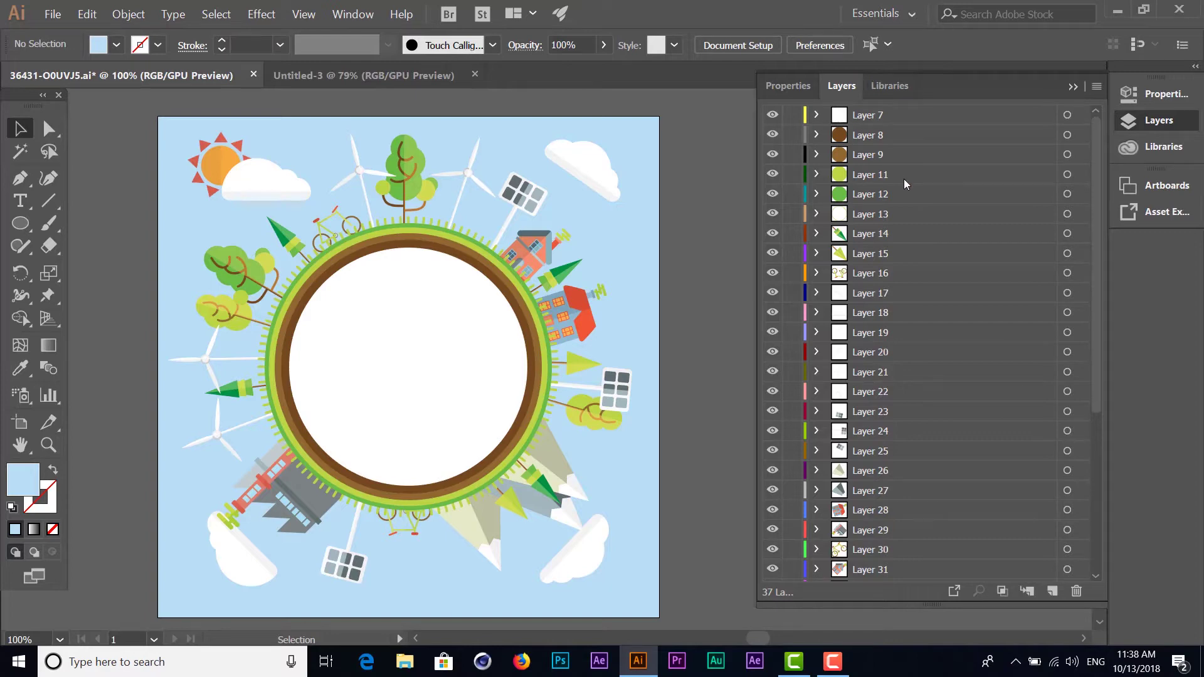
scroll(904, 182, "down", 5)
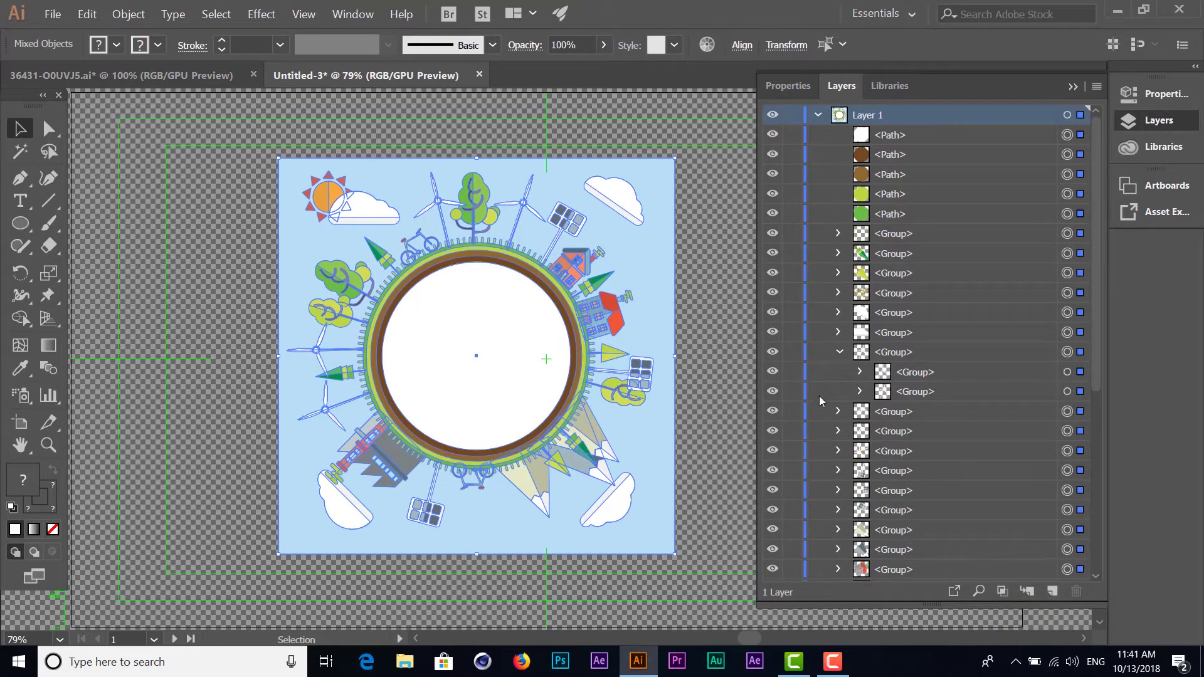
left_click(839, 352)
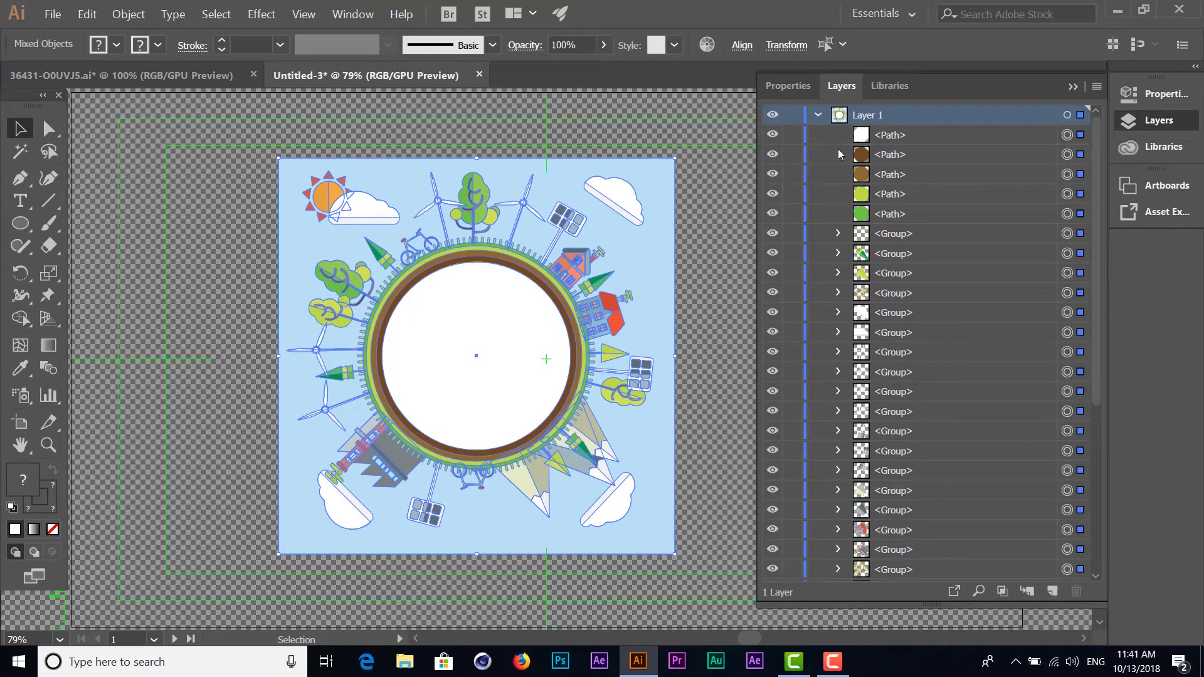
left_click(815, 115)
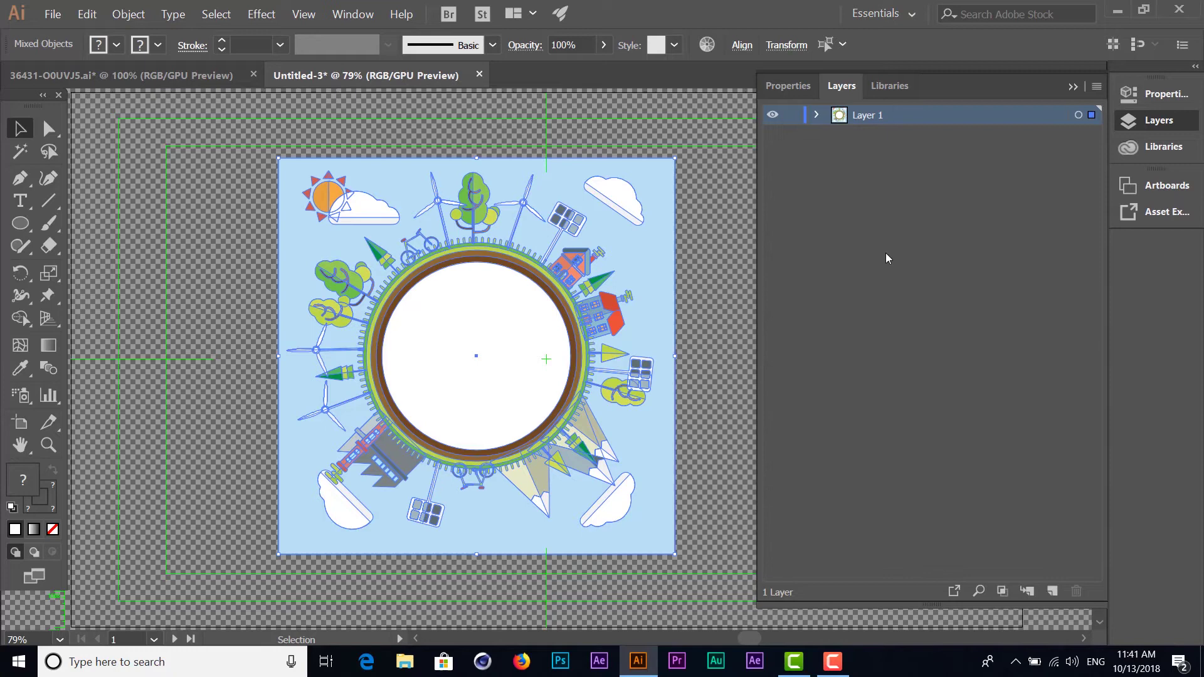
left_click(816, 115)
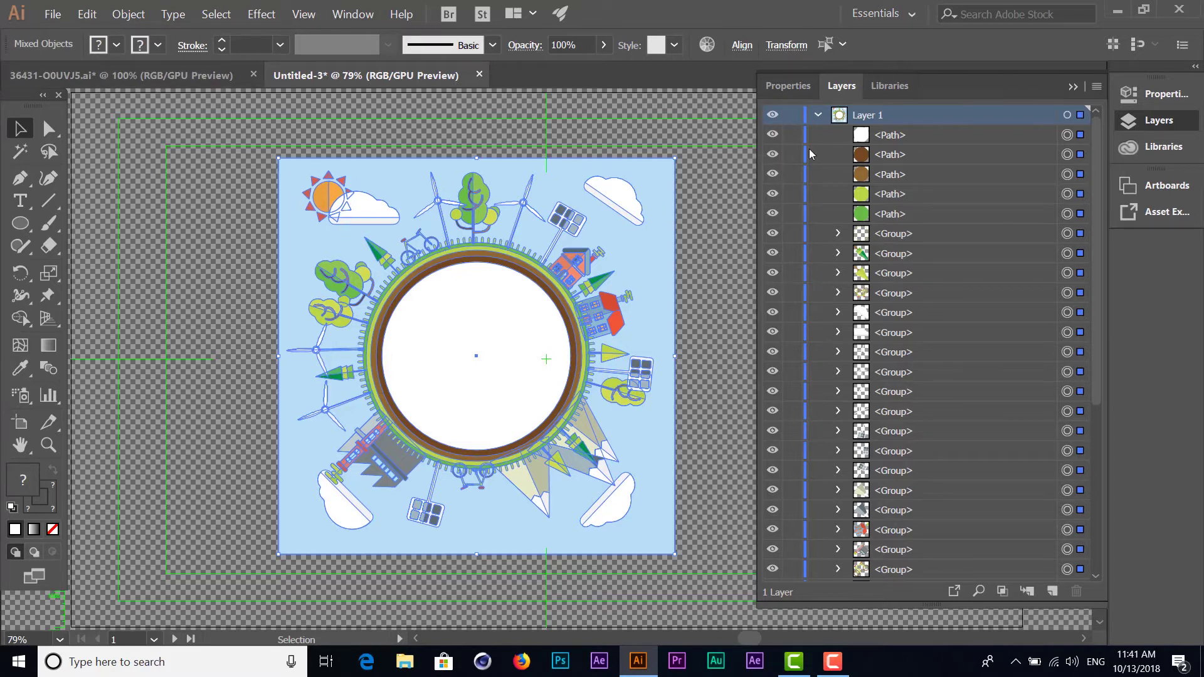
left_click(817, 116)
left_click(1033, 662)
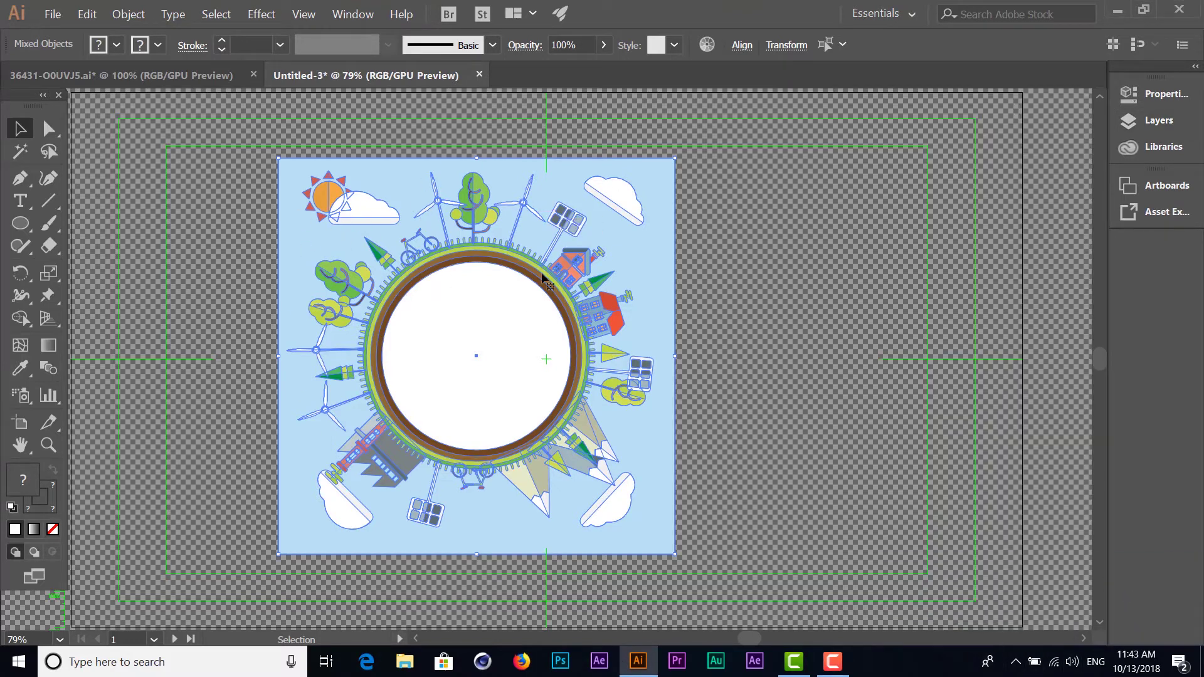
left_click(1145, 124)
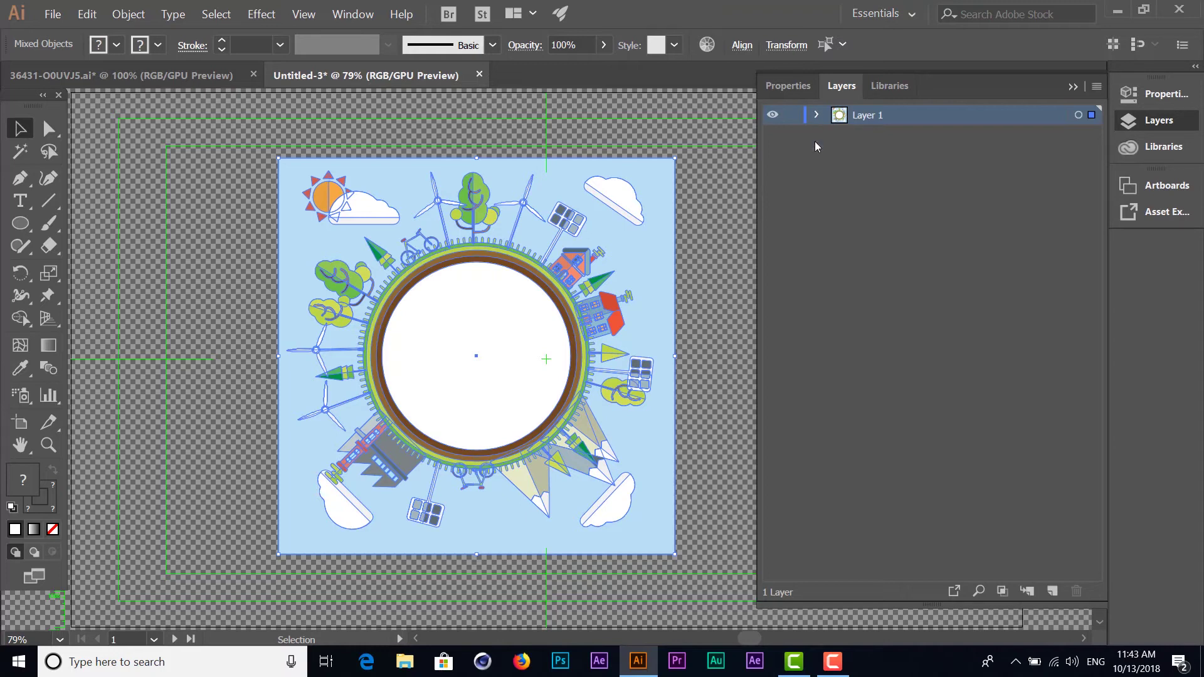
left_click(815, 114)
scroll(983, 420, "down", 5)
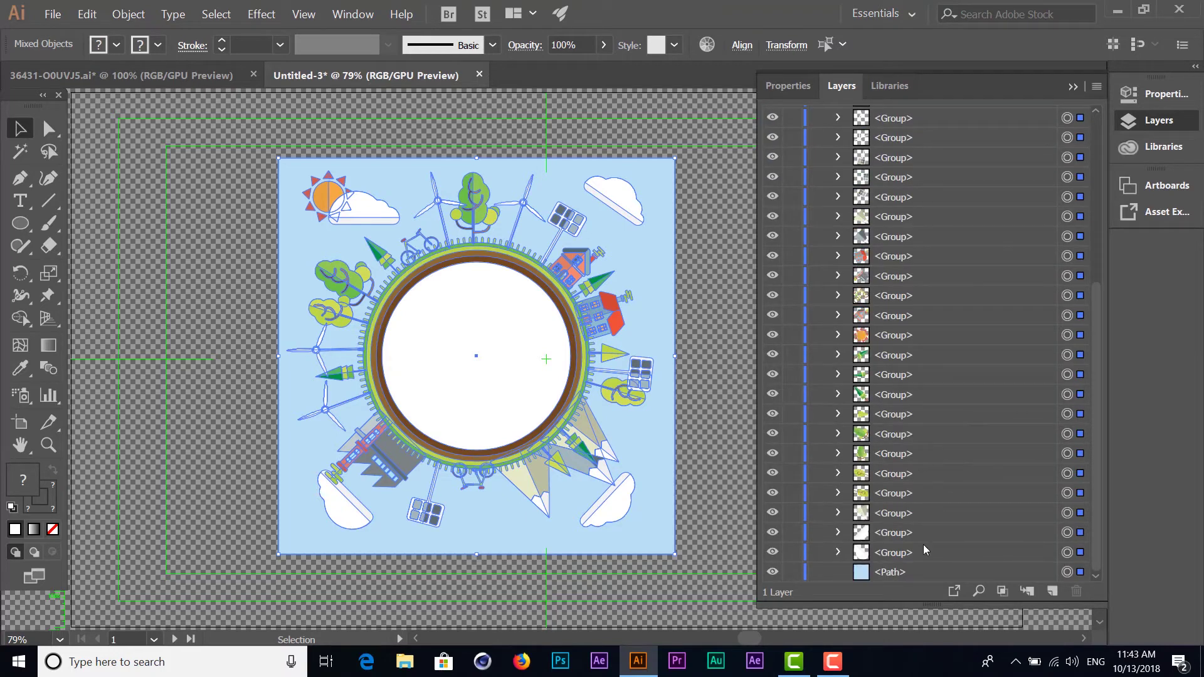
- Select the light-blue background rectangle and drag its corners to the artboard's top-left and bottom-right
left_click(692, 542)
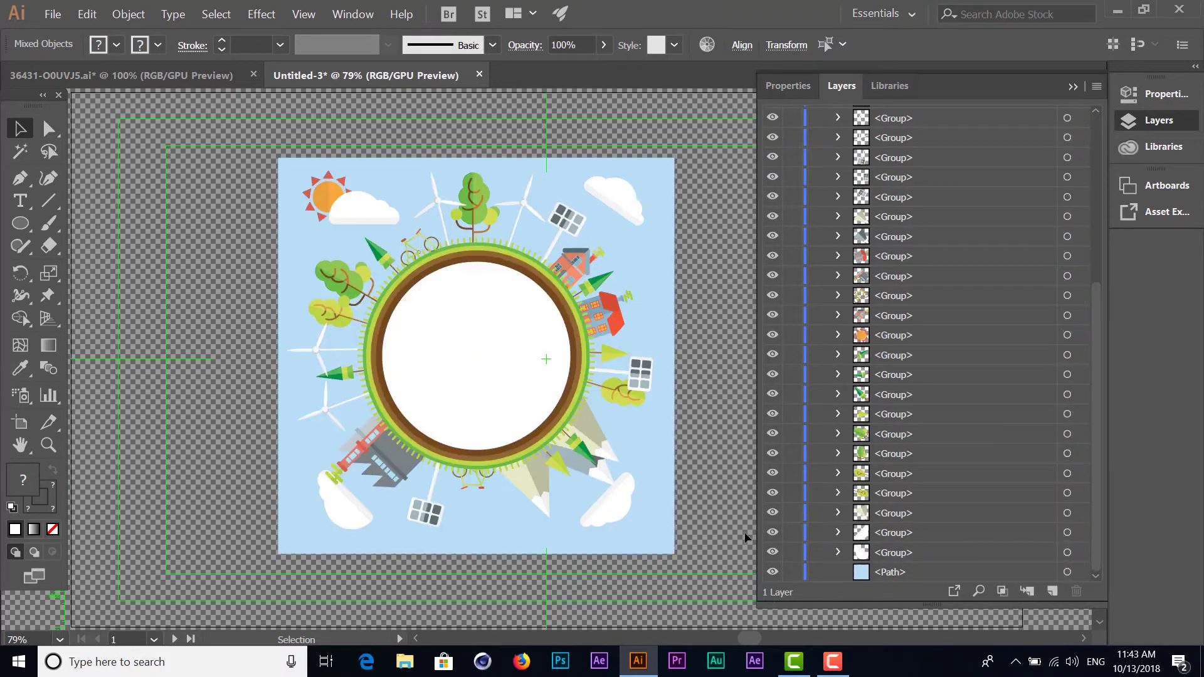
left_click(1066, 572)
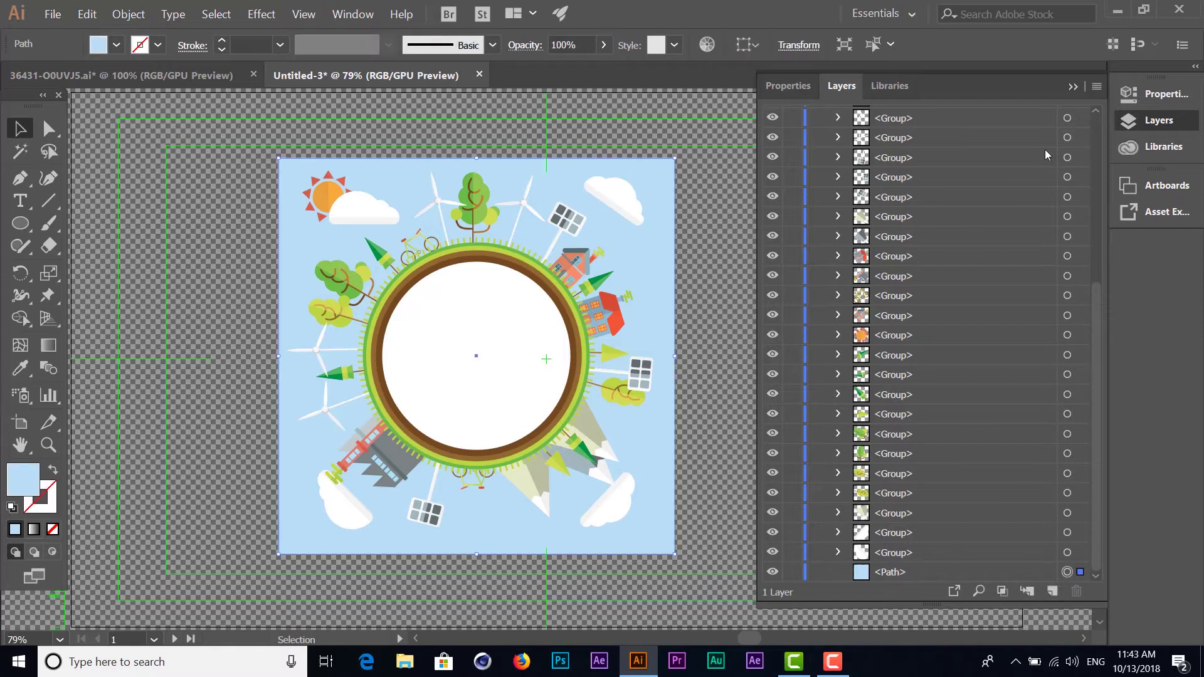
left_click(1072, 87)
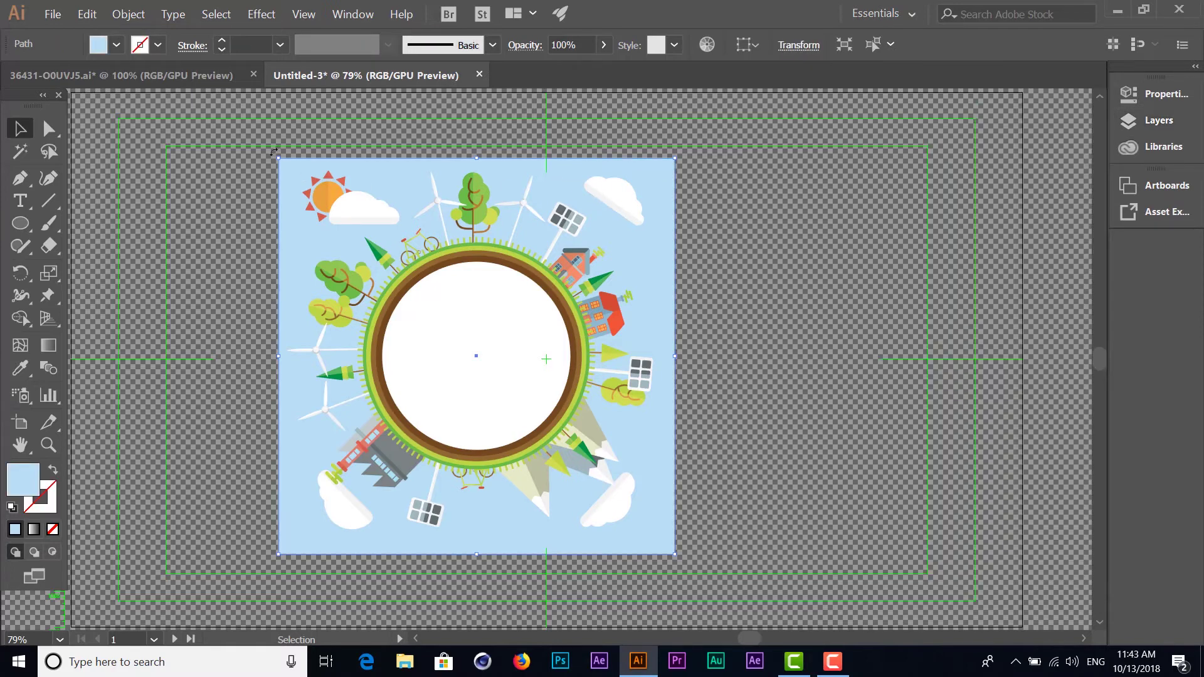
left_click_drag(279, 161, 117, 119)
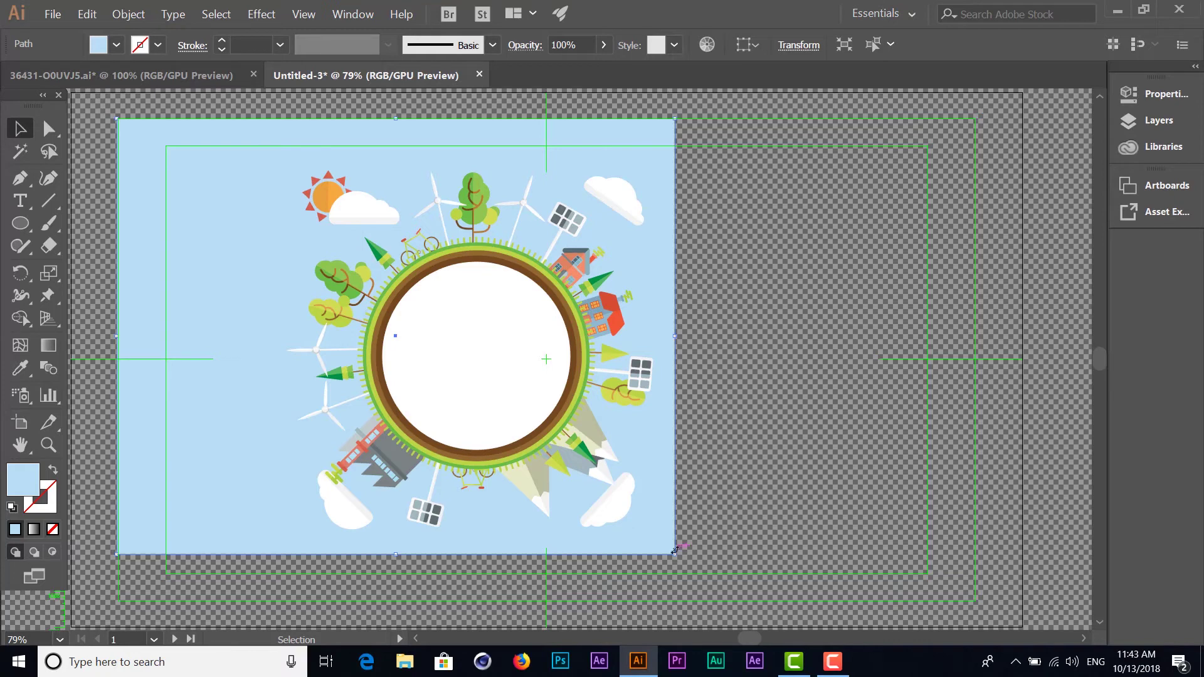
left_click_drag(675, 552, 976, 600)
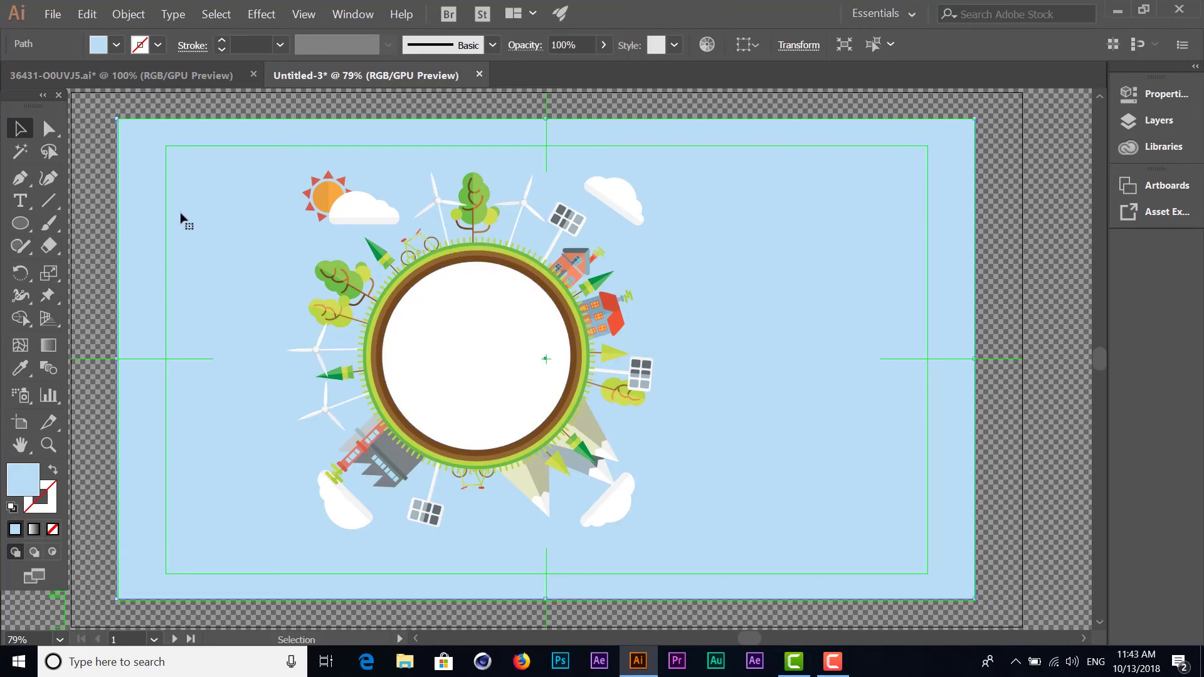
left_click(1147, 120)
- Lock the background path and marquee-select all the globe artwork
scroll(907, 448, "down", 5)
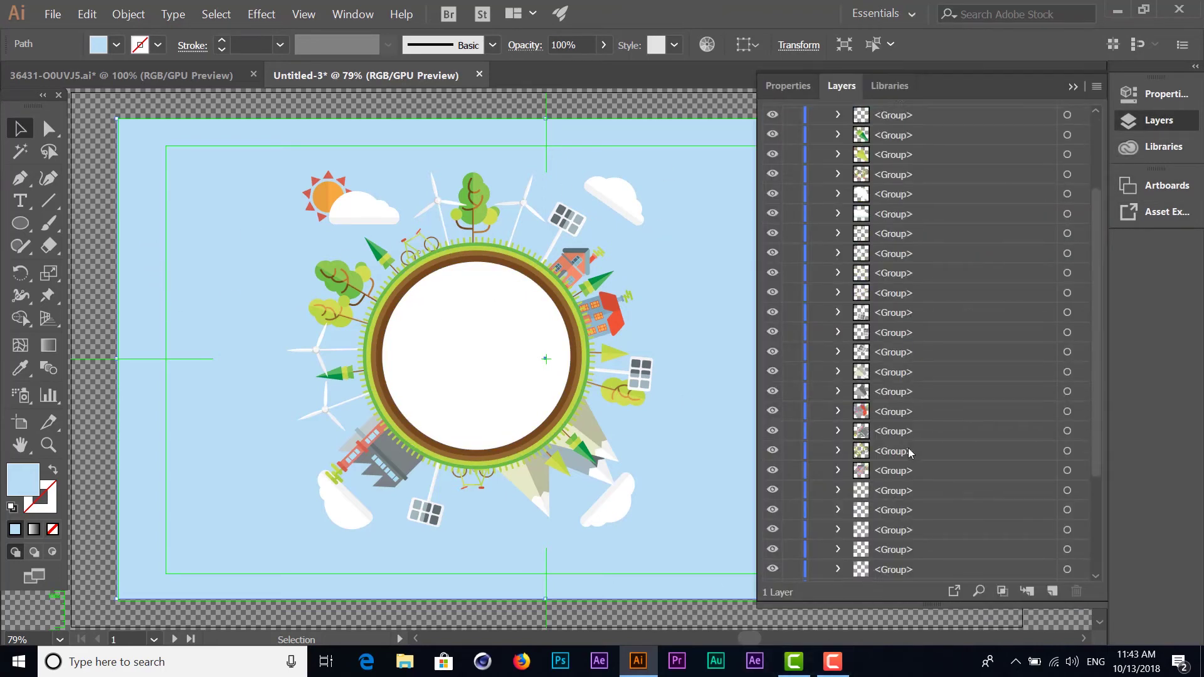
scroll(908, 448, "down", 5)
left_click(793, 572)
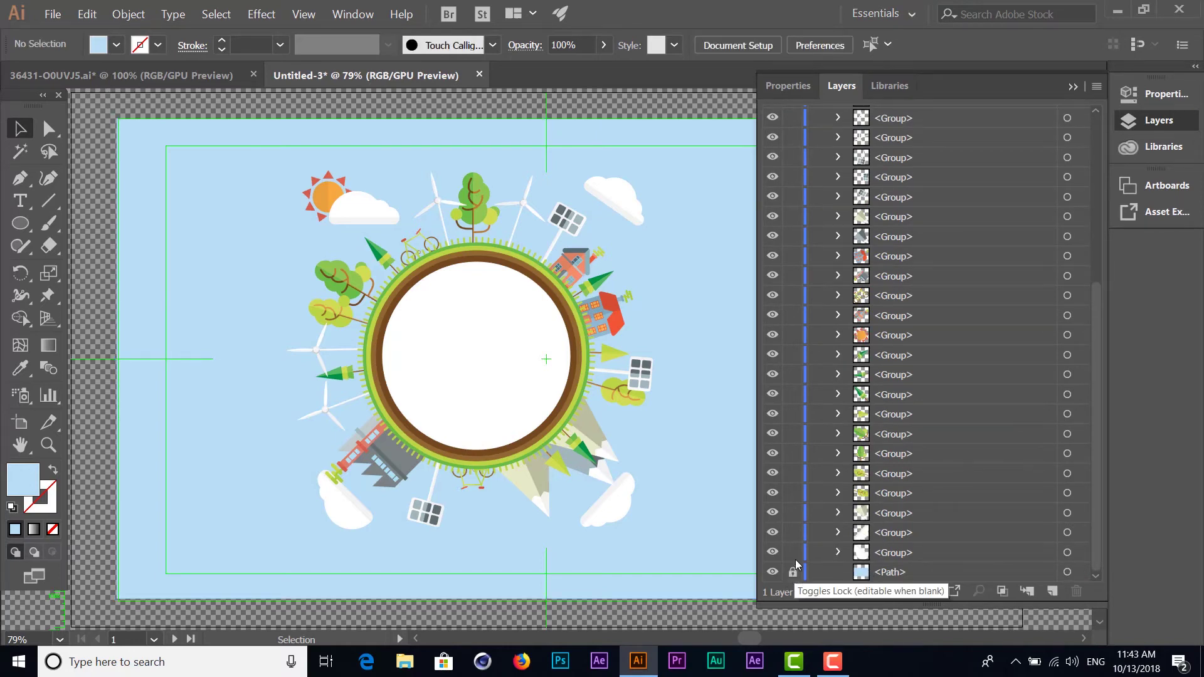
left_click_drag(239, 148, 671, 517)
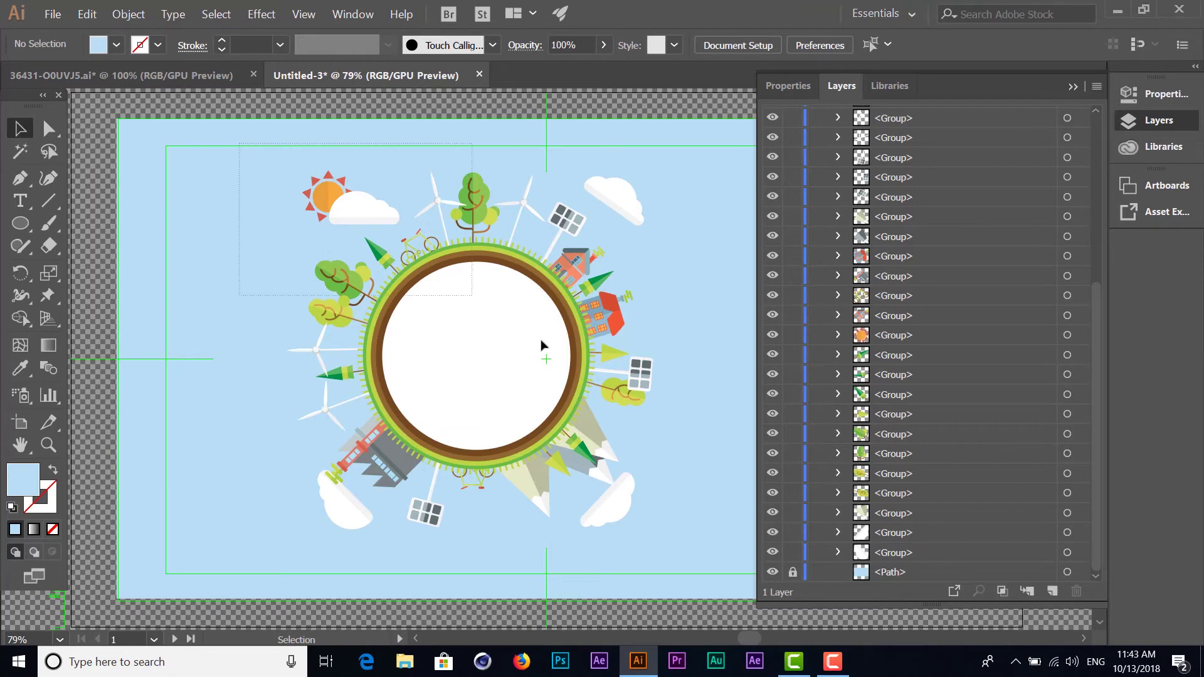
left_click_drag(687, 557, 688, 558)
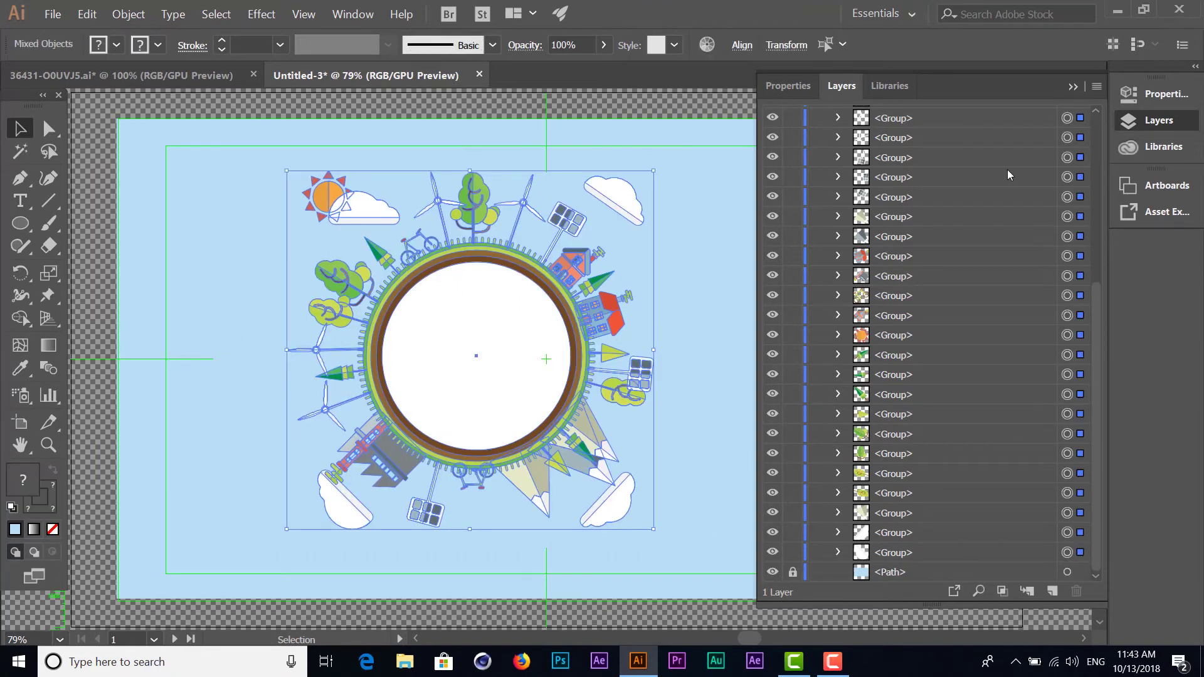
left_click(1072, 88)
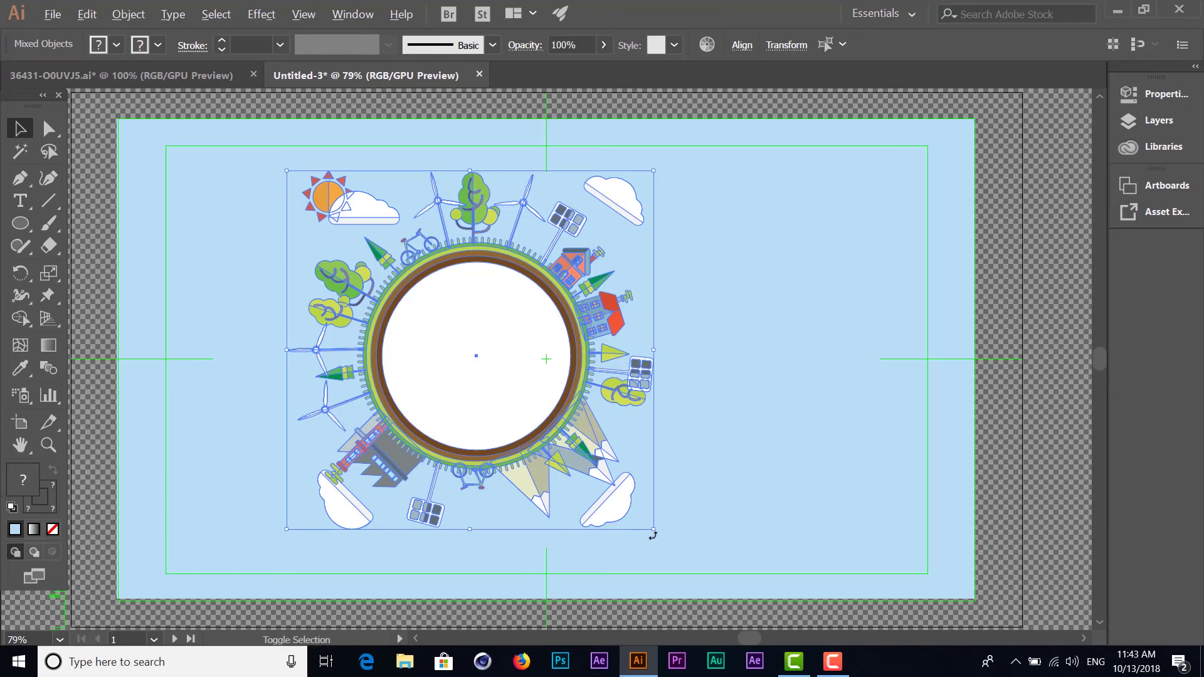
- Scale the globe up to about 879 × 861 px and centre it on the artboard
left_click_drag(652, 529, 714, 564)
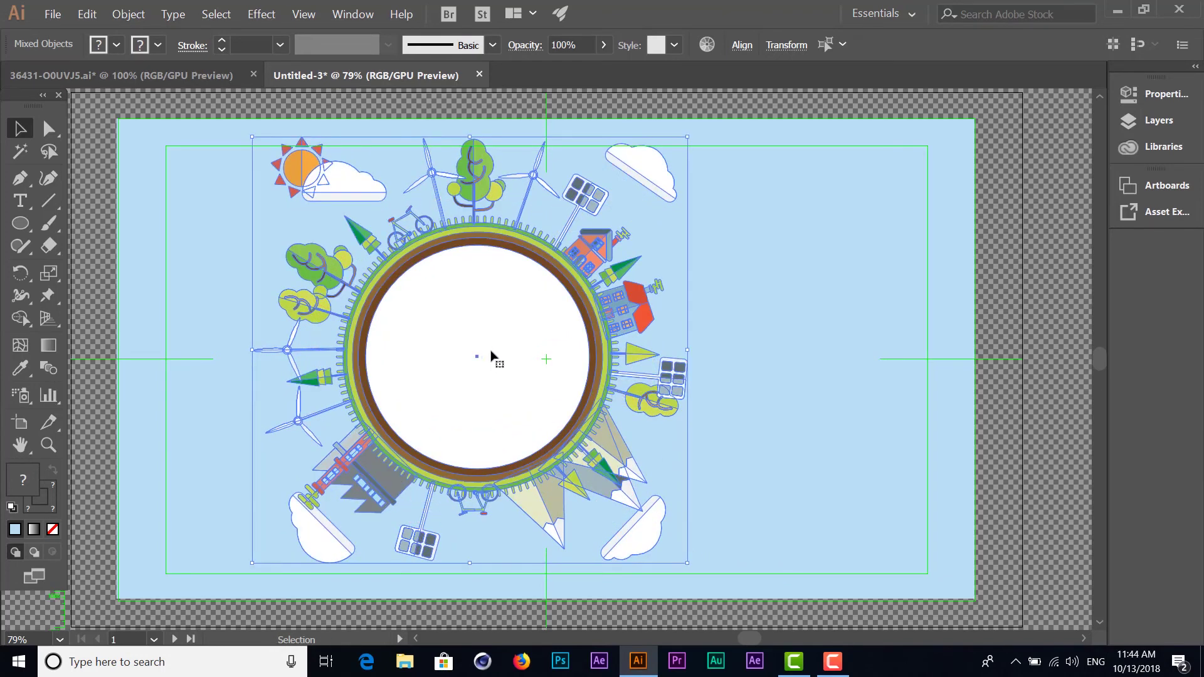
left_click_drag(492, 356, 555, 364)
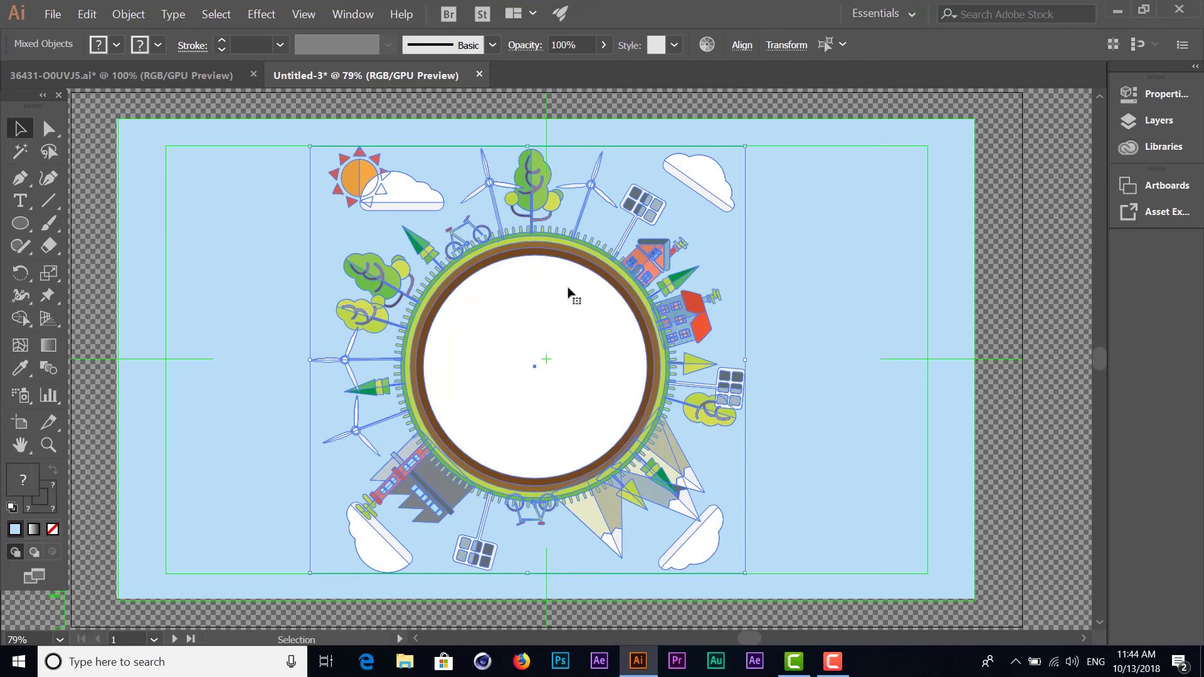
key("ctrl+shift+a")
left_click(832, 661)
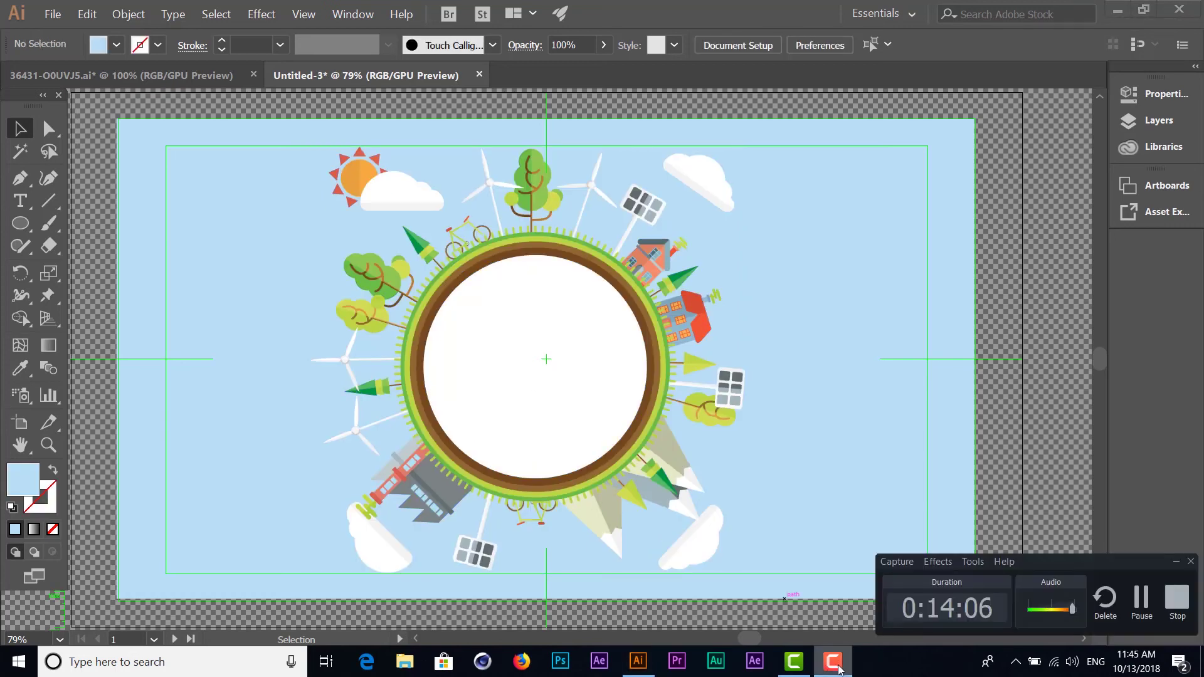
left_click(833, 662)
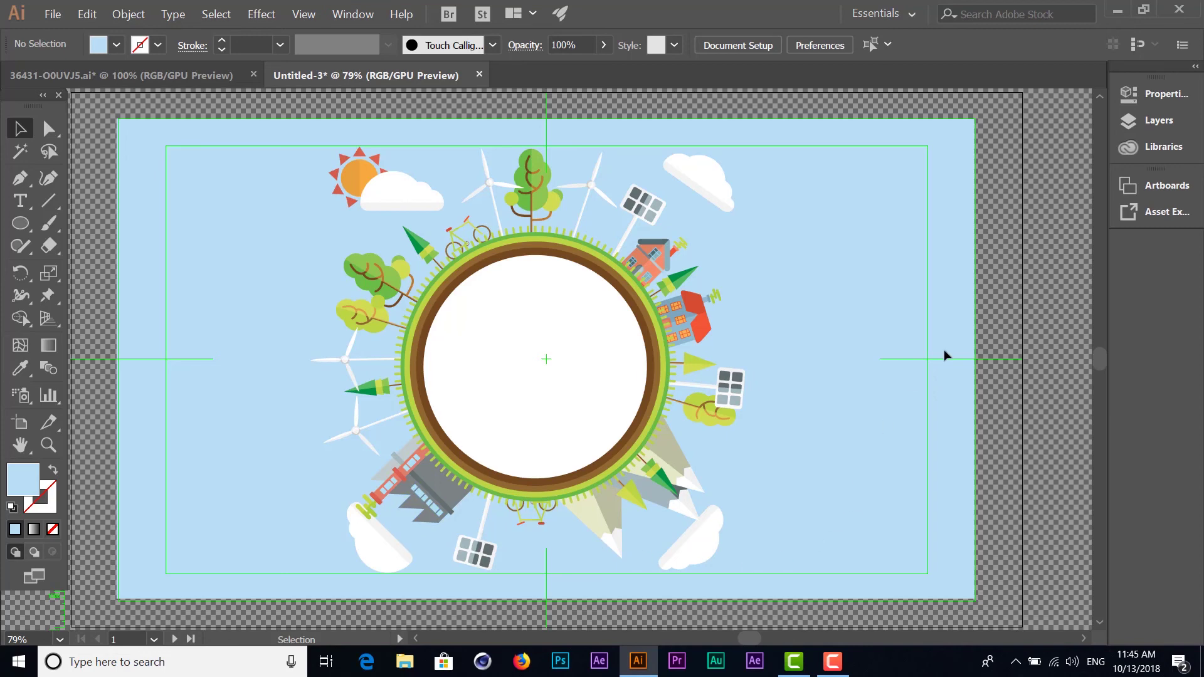
left_click(838, 671)
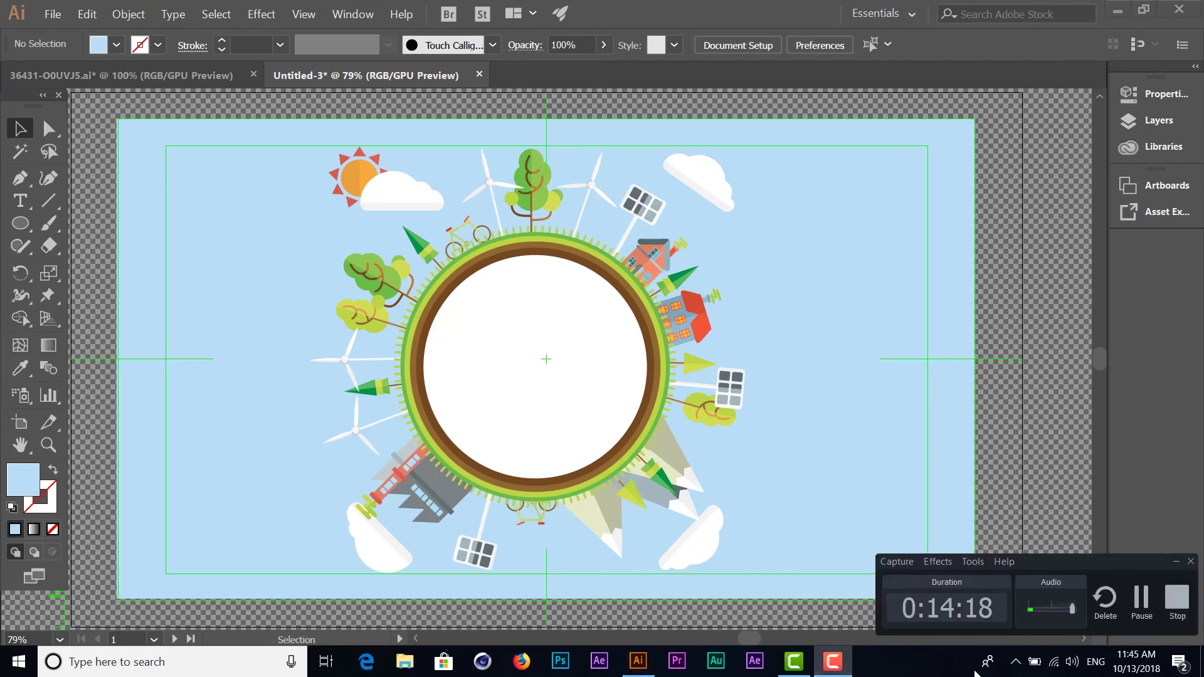